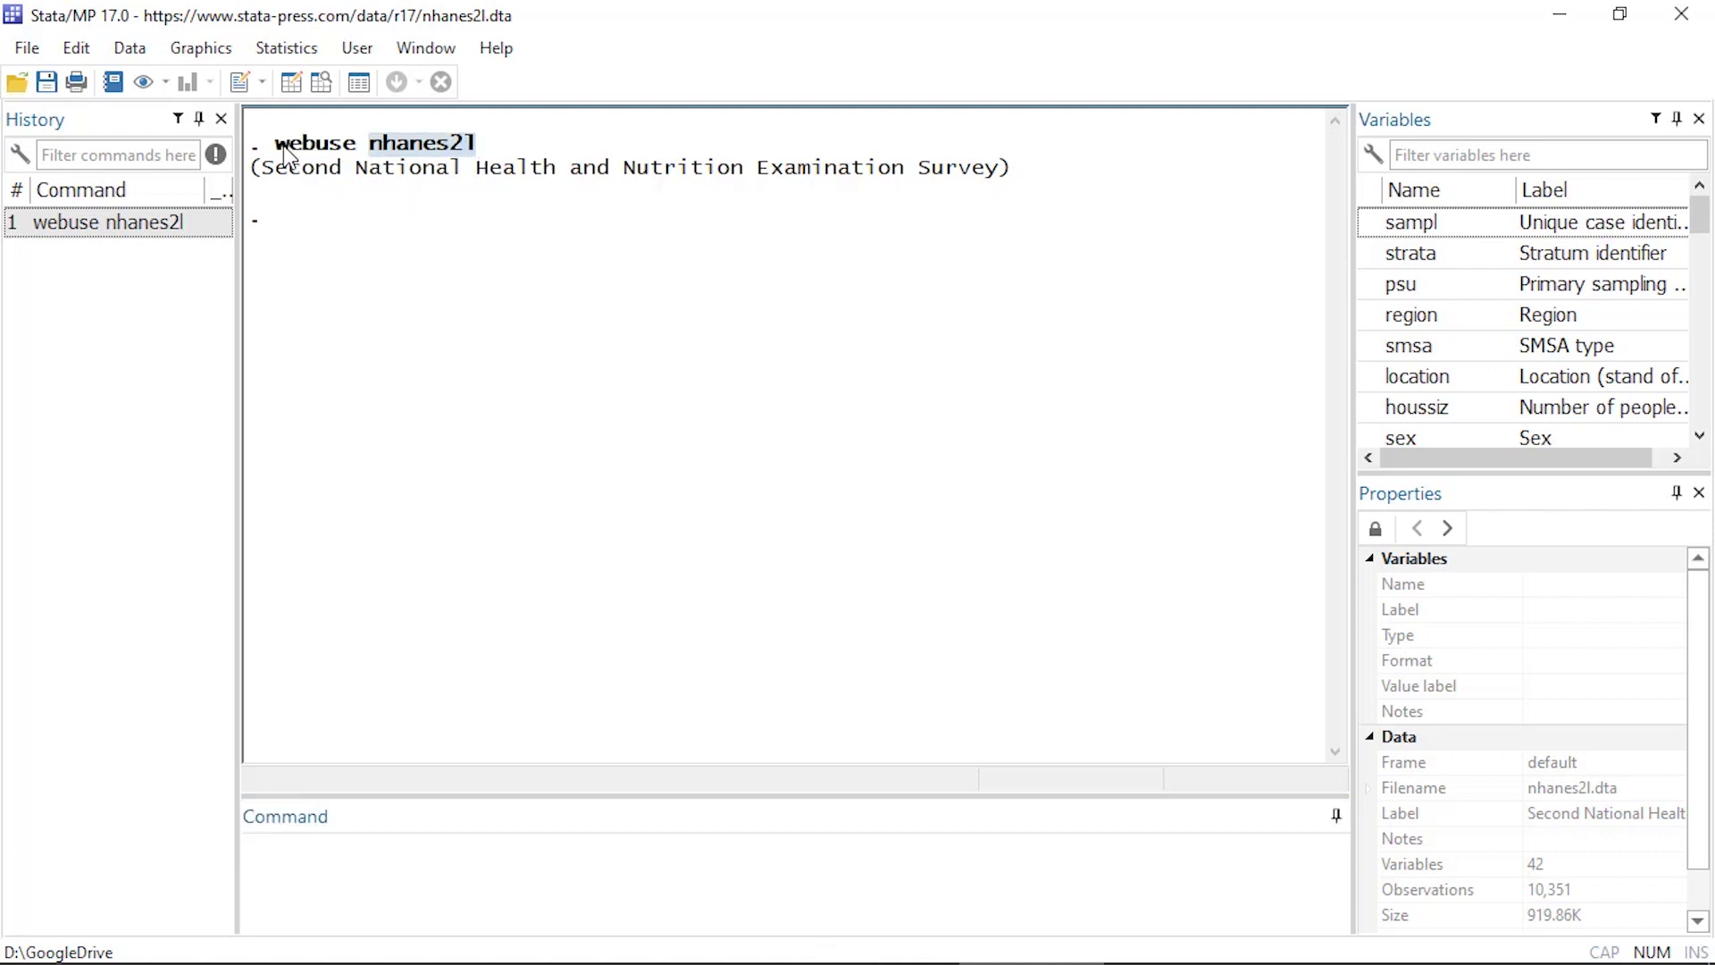
Step: Define a table of frequencies, summaries, and command results with the command regress bpsystol c.age##i.sex and submit it
{"action": "left_click_drag", "start_coordinate": [276, 148], "coordinate": [471, 153]}
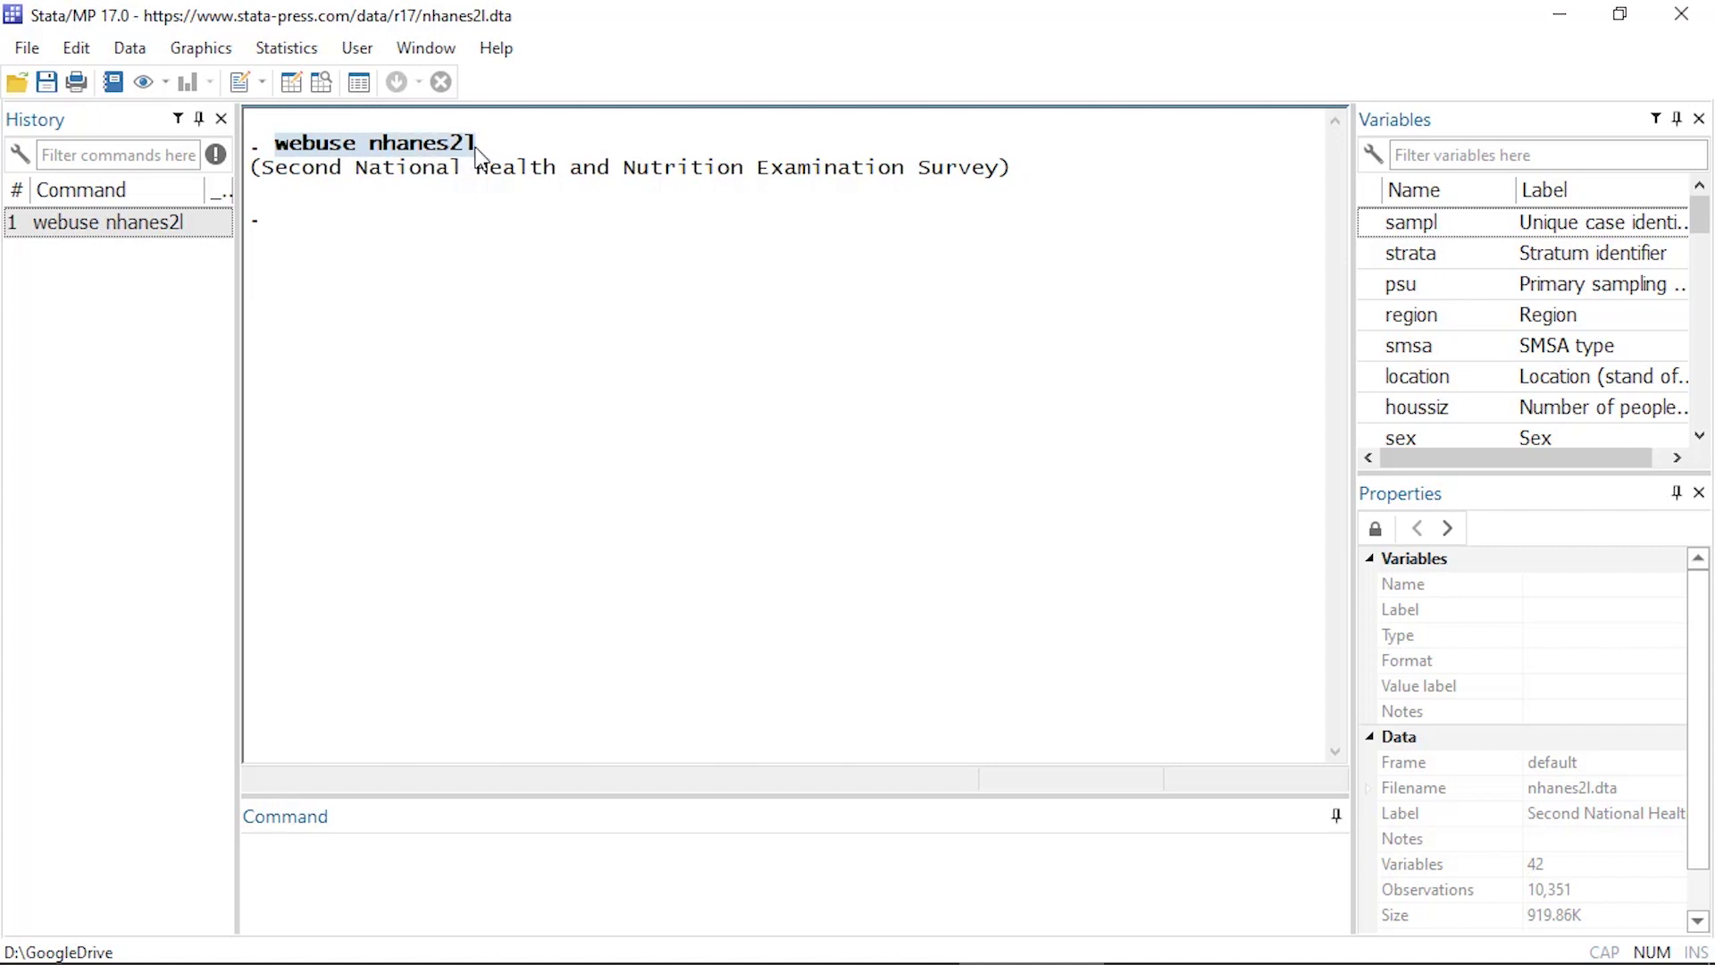
{"action": "left_click", "coordinate": [254, 52]}
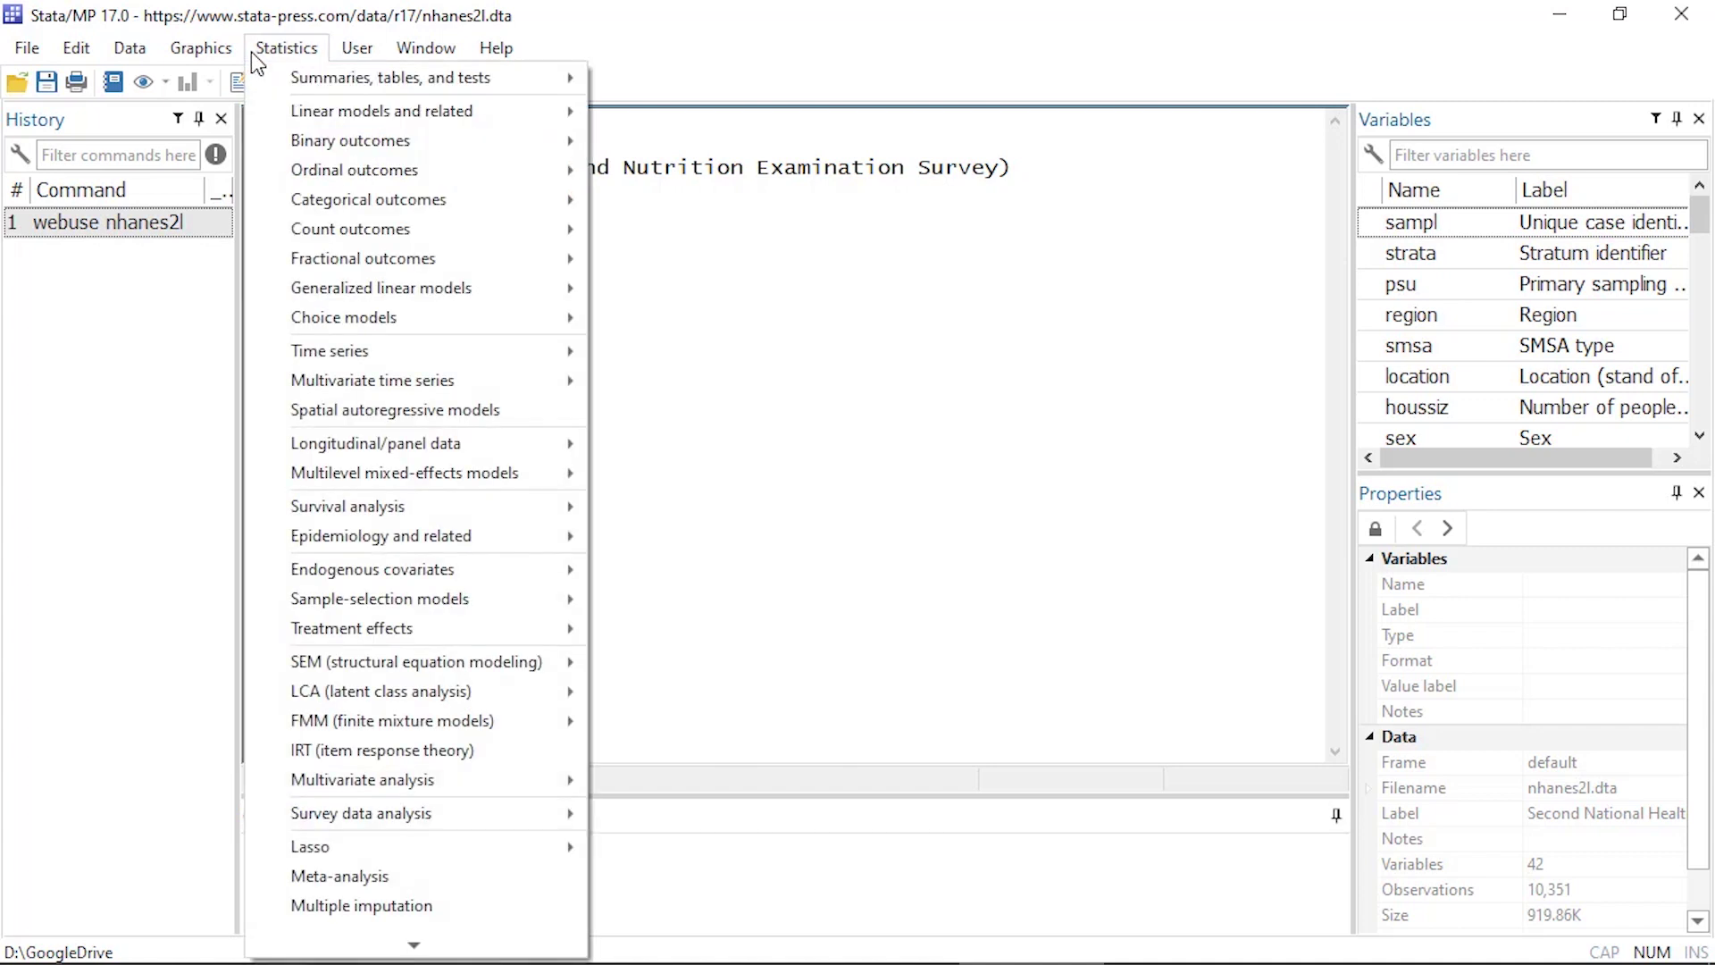
{"action": "mouse_move", "coordinate": [273, 75]}
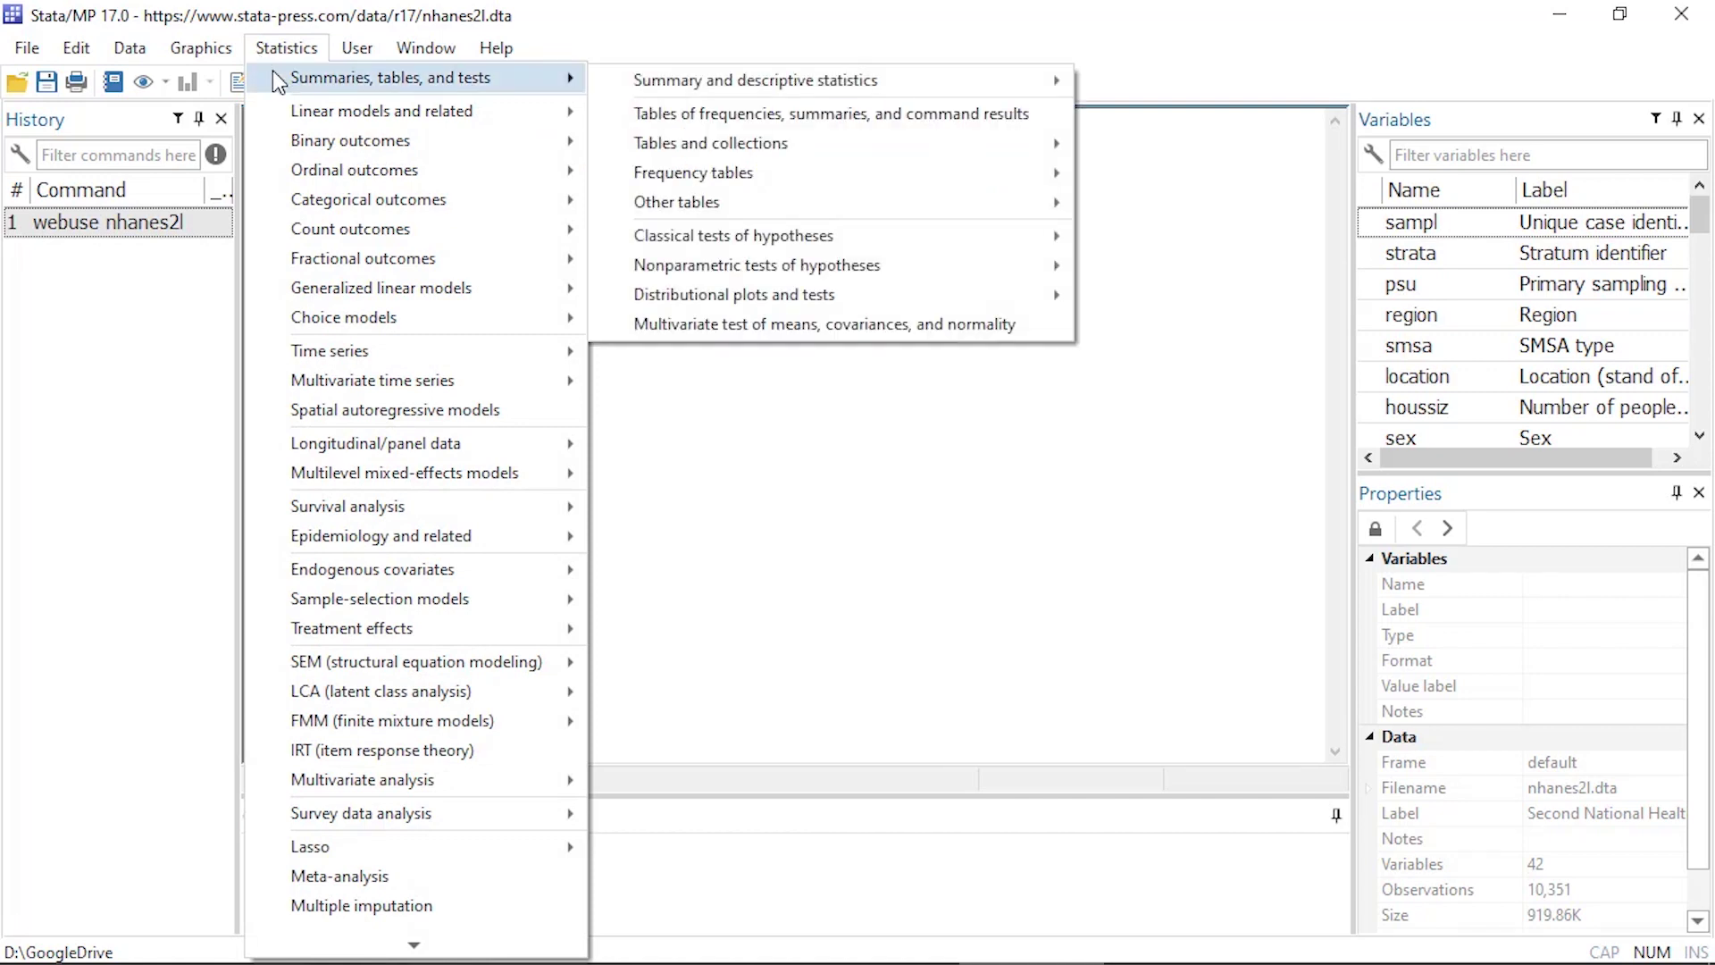
{"action": "left_click", "coordinate": [631, 116]}
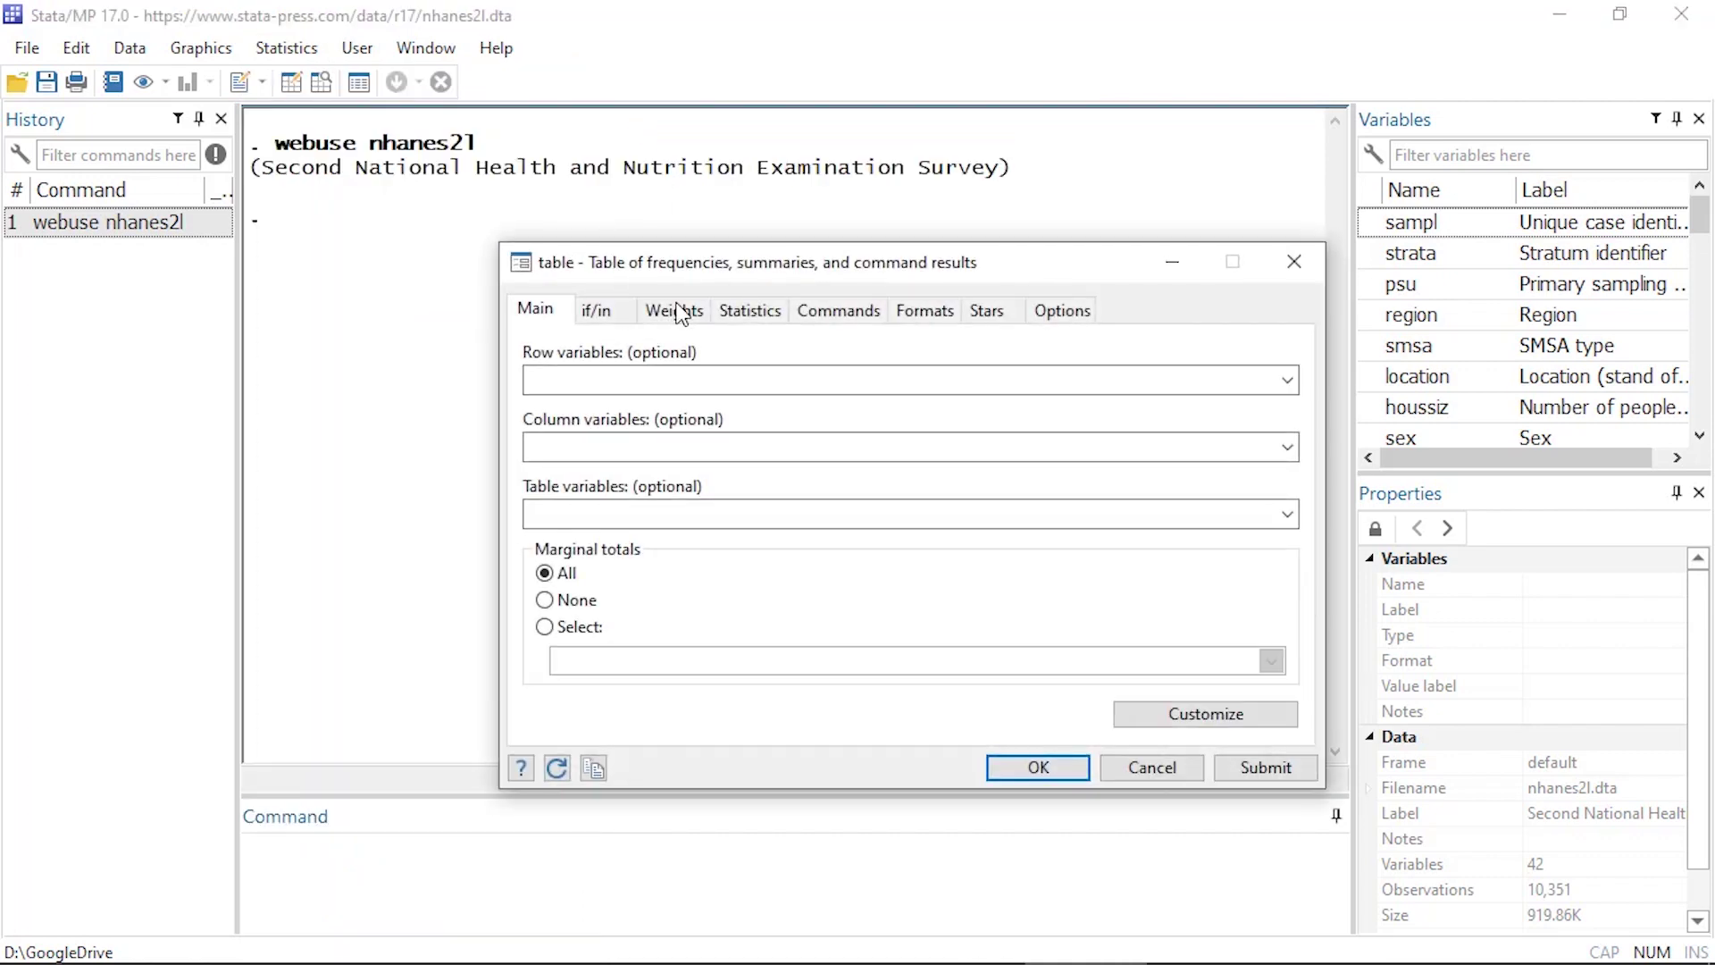
{"action": "left_click_drag", "start_coordinate": [670, 277], "coordinate": [1055, 67]}
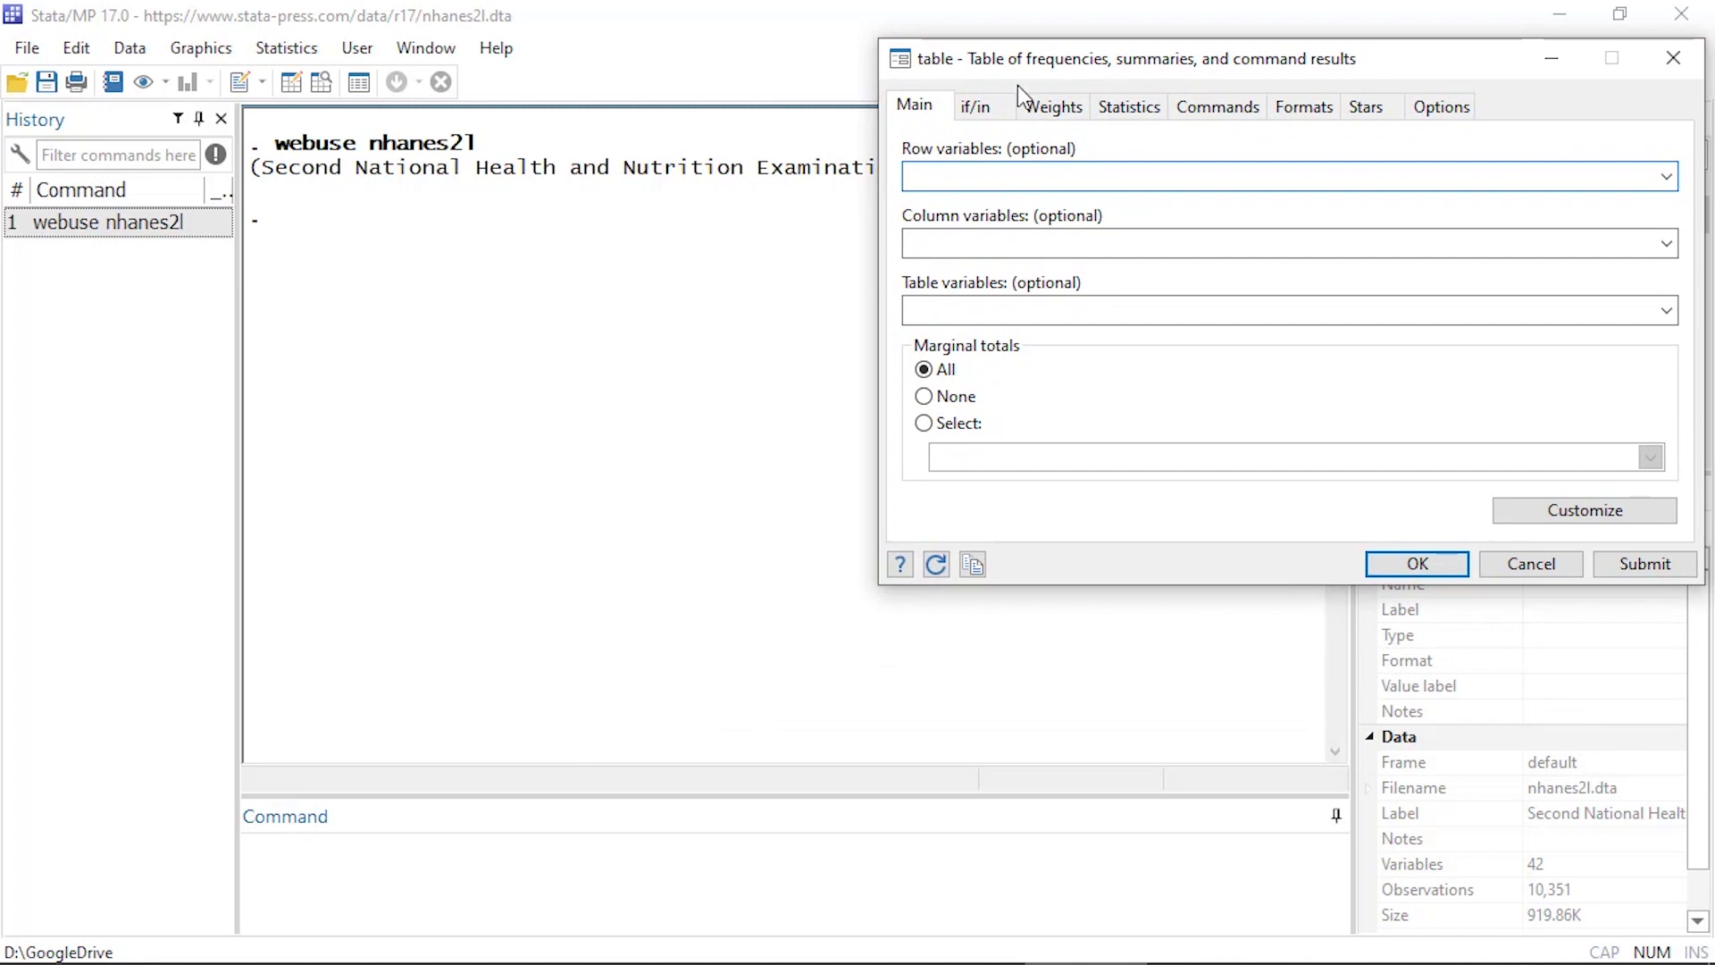
{"action": "left_click", "coordinate": [1215, 112]}
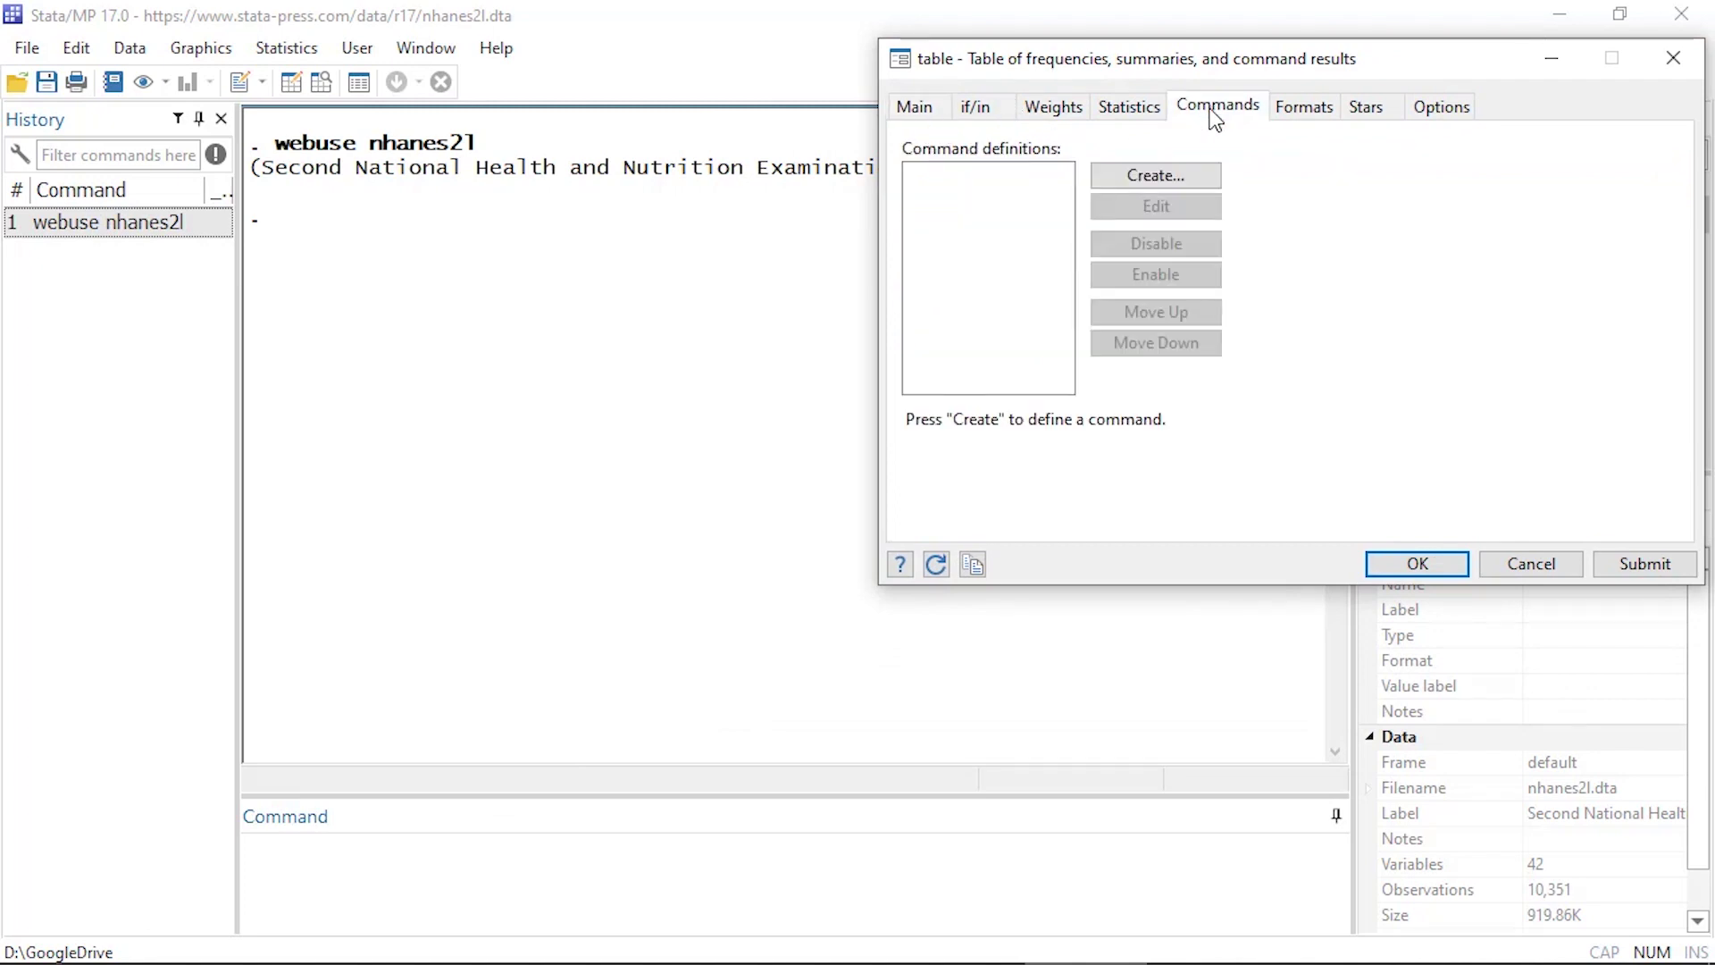
{"action": "left_click", "coordinate": [1201, 173]}
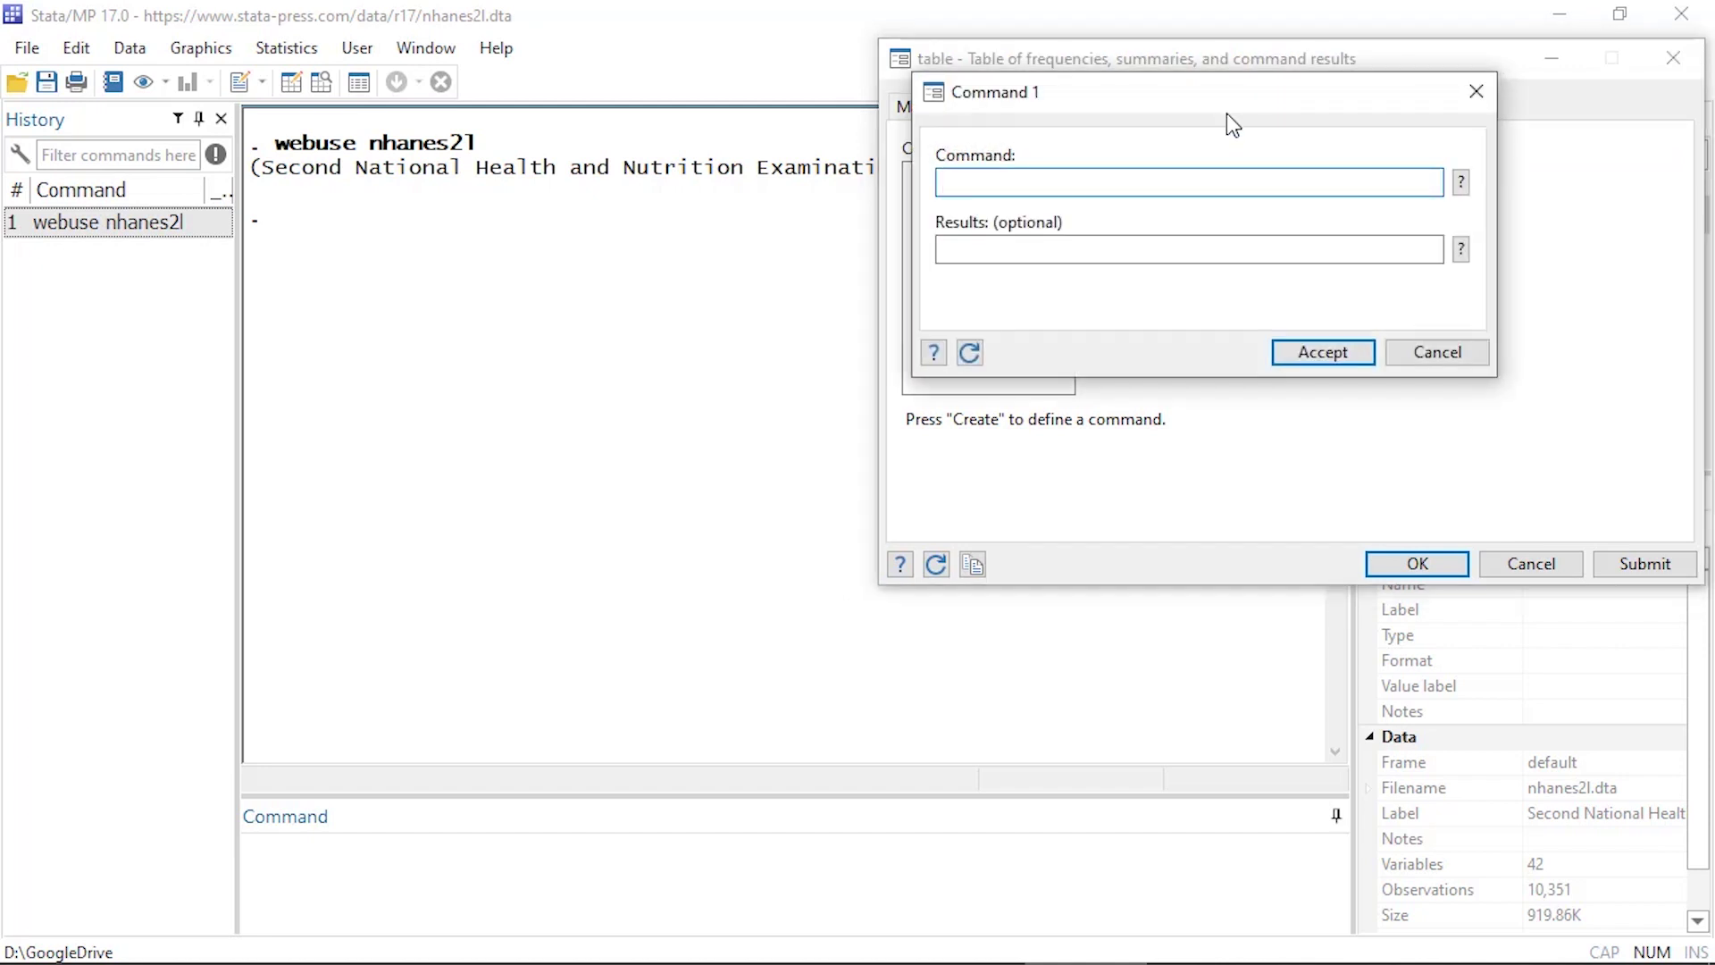
{"action": "type", "text": "regress bpsystol c.age##"}
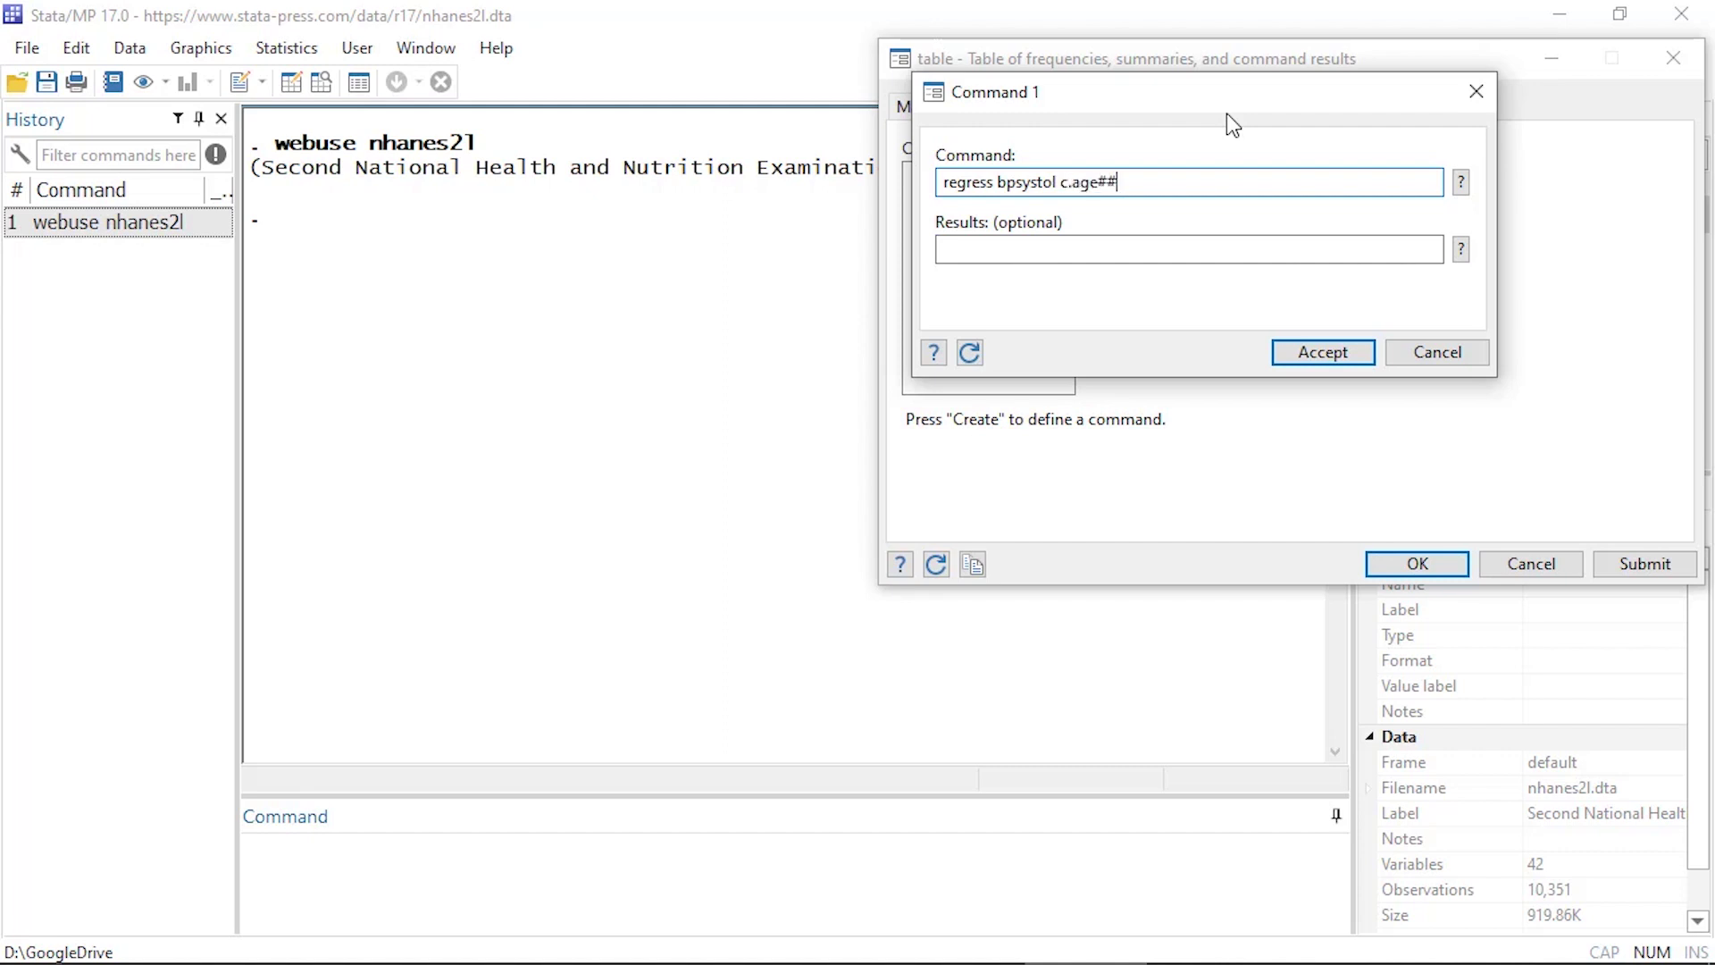
{"action": "type", "text": "i.sex"}
{"action": "left_click", "coordinate": [1323, 352]}
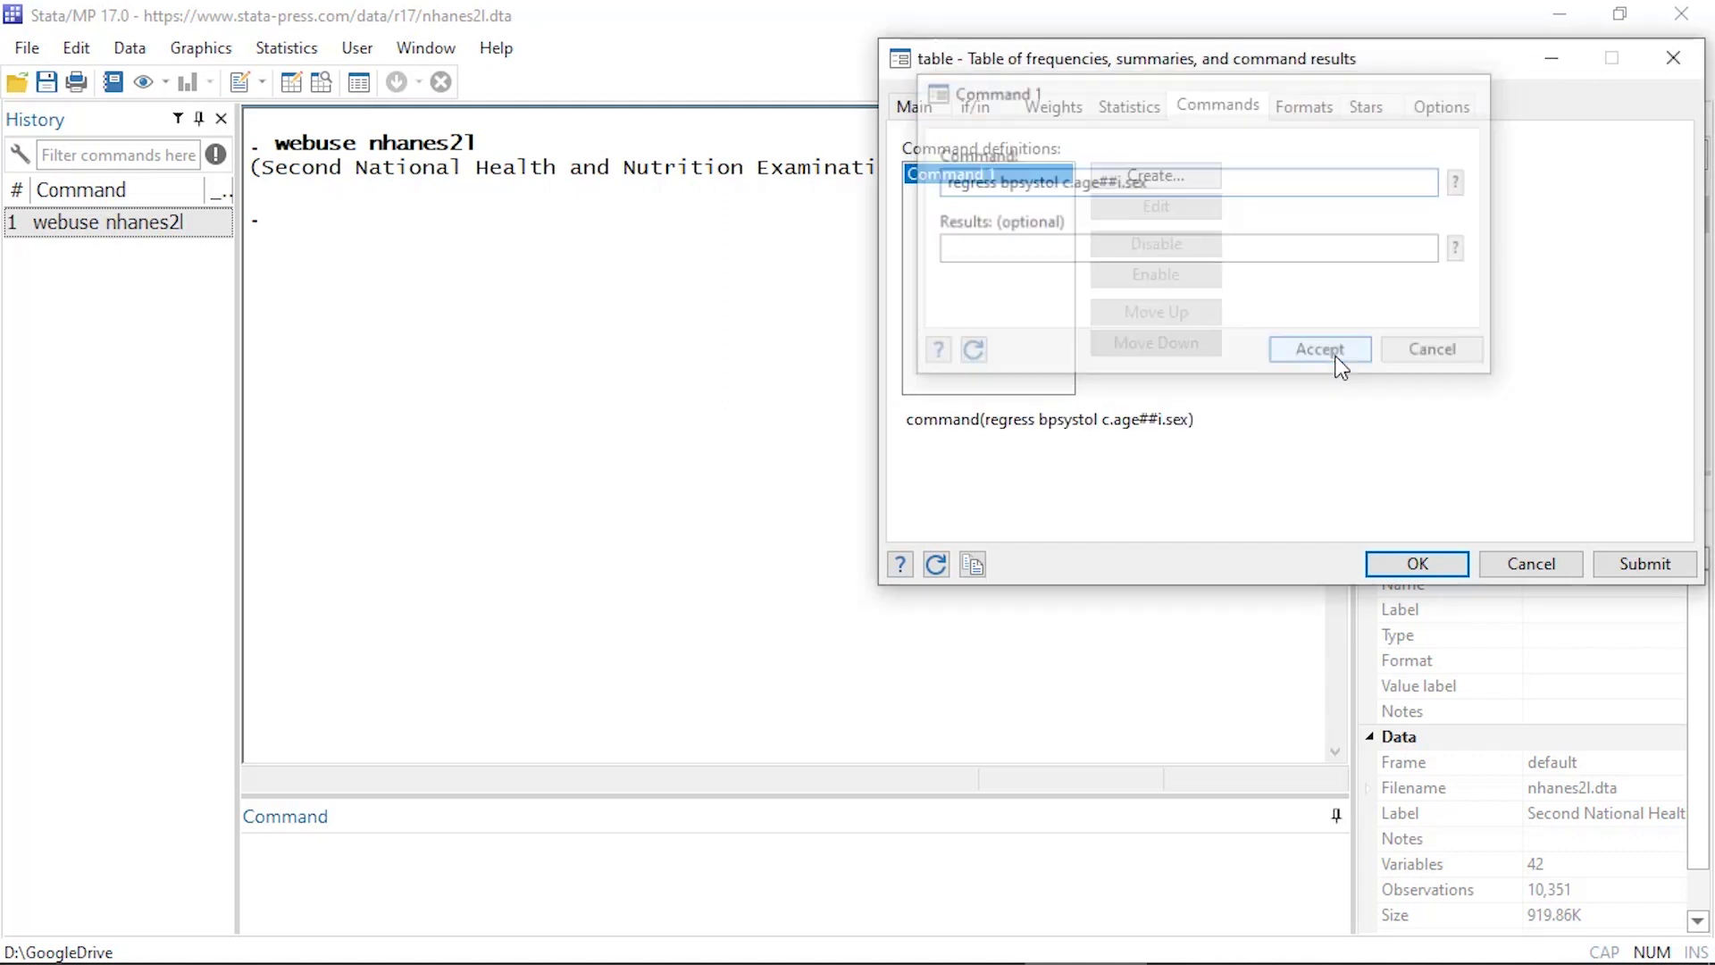
{"action": "left_click", "coordinate": [1647, 571]}
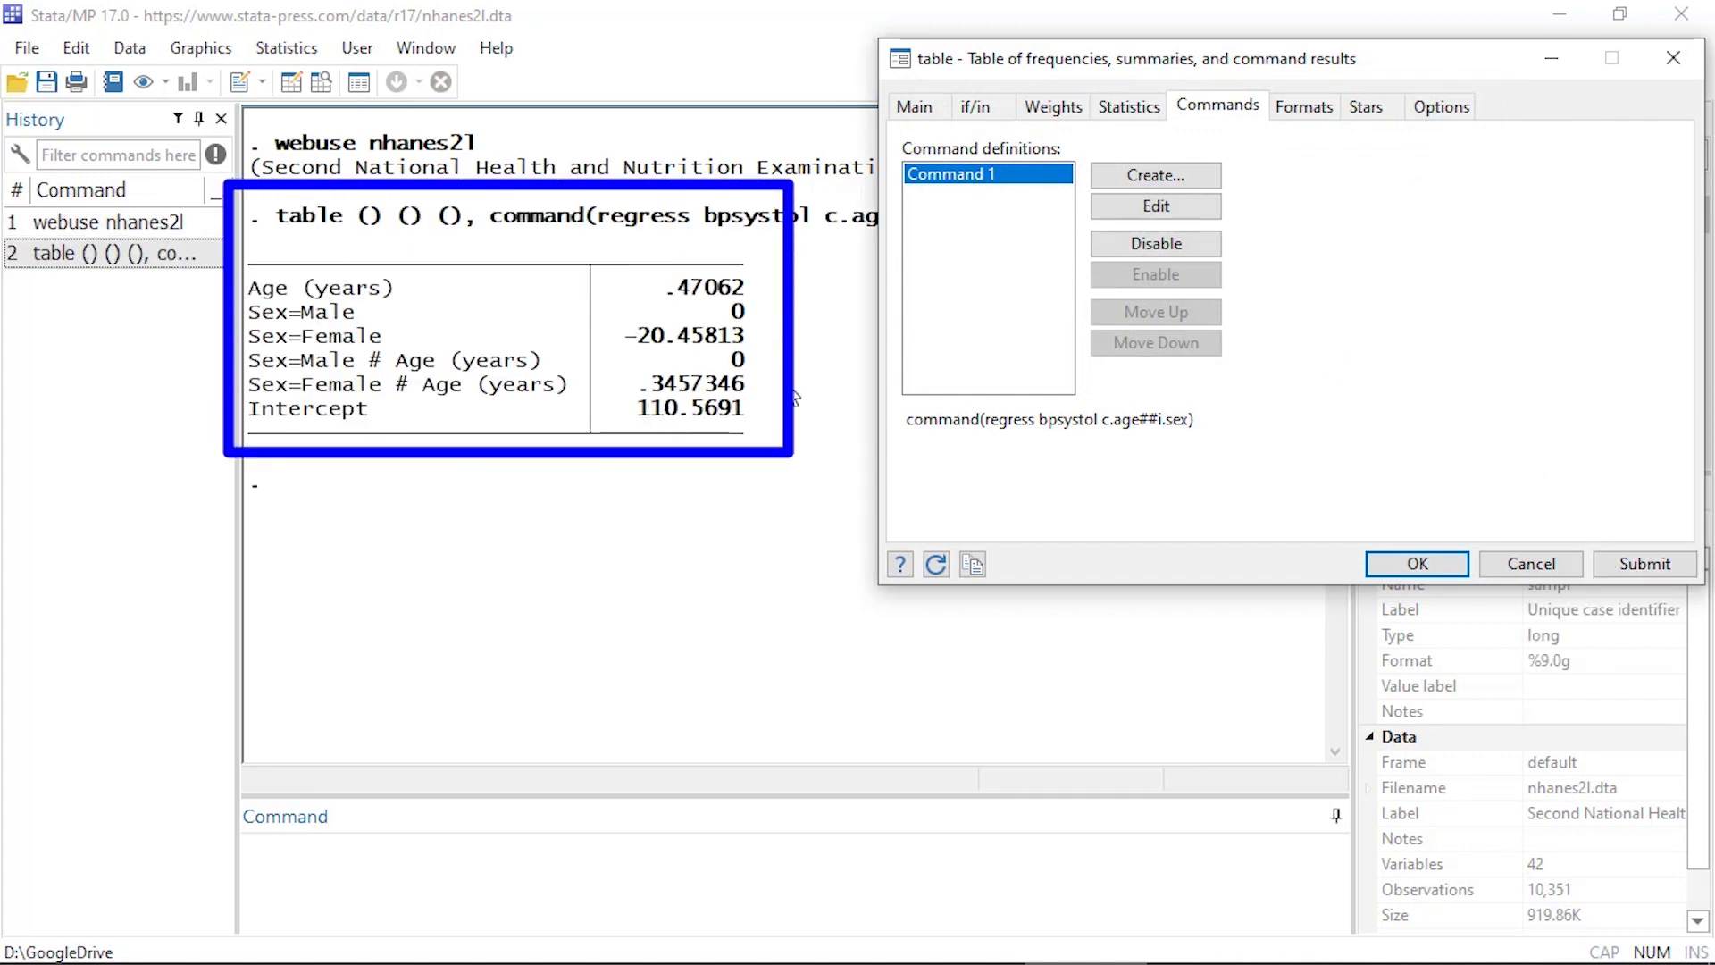
Step: Set the table's column variable to Result (result) and submit the table again
{"action": "left_click", "coordinate": [913, 106]}
{"action": "left_click", "coordinate": [976, 241]}
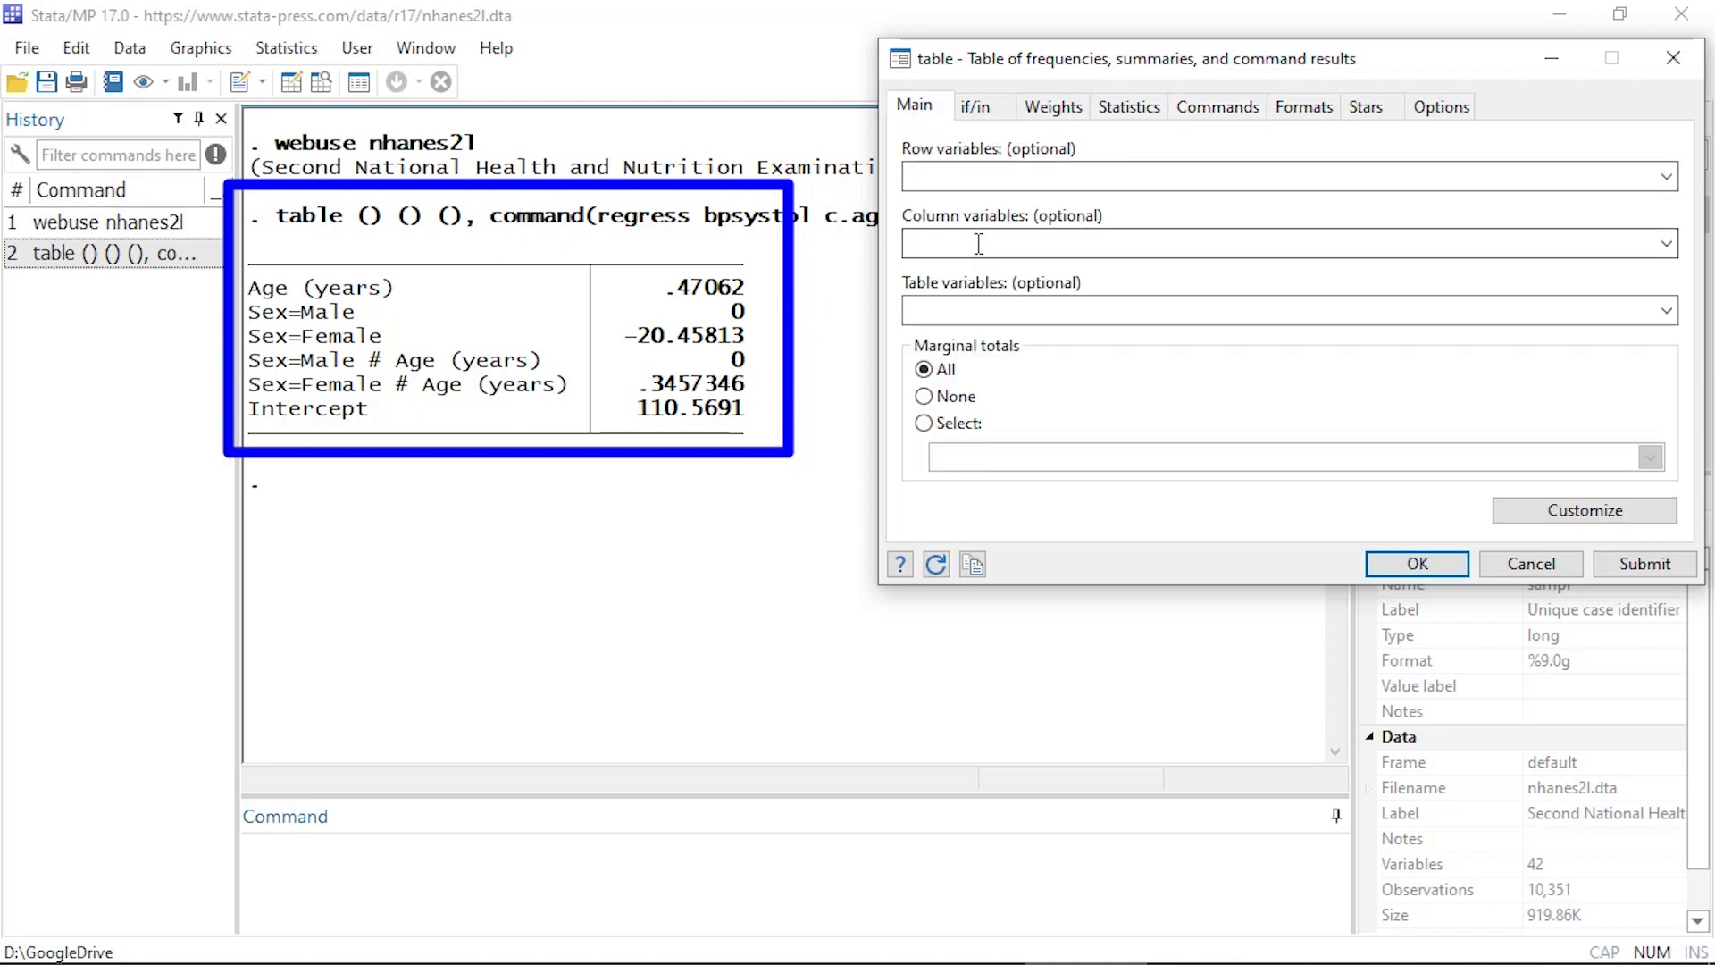
{"action": "left_click", "coordinate": [1667, 244]}
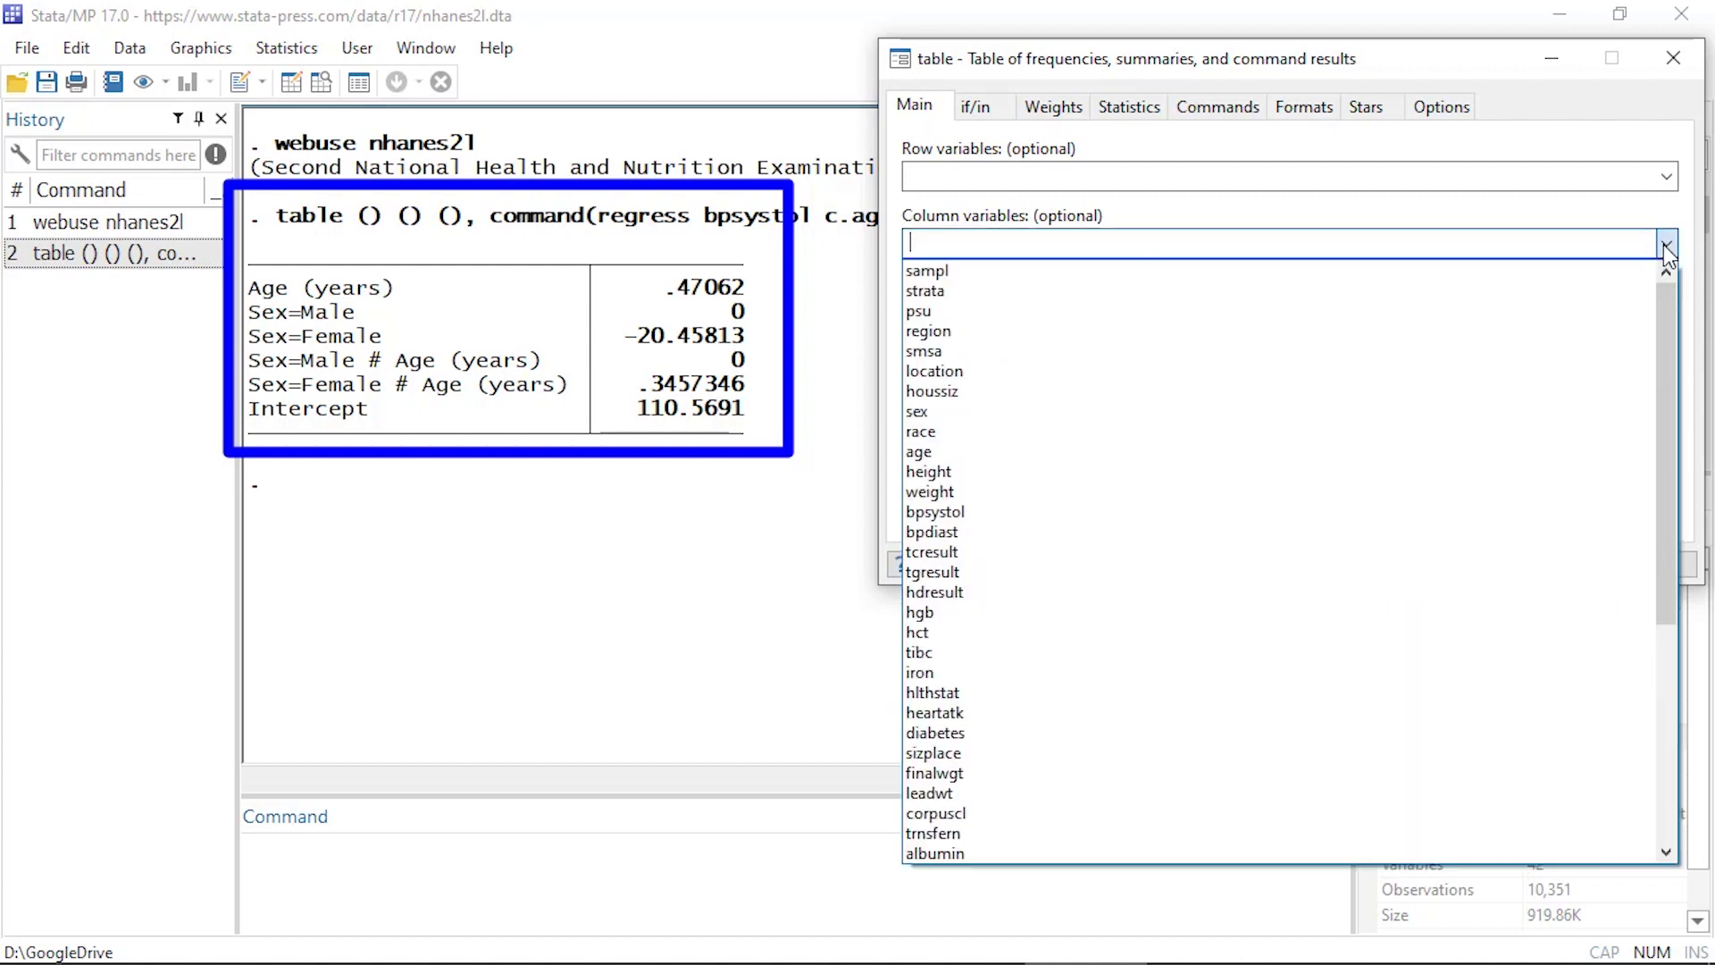
{"action": "left_click_drag", "start_coordinate": [1664, 291], "coordinate": [1664, 506]}
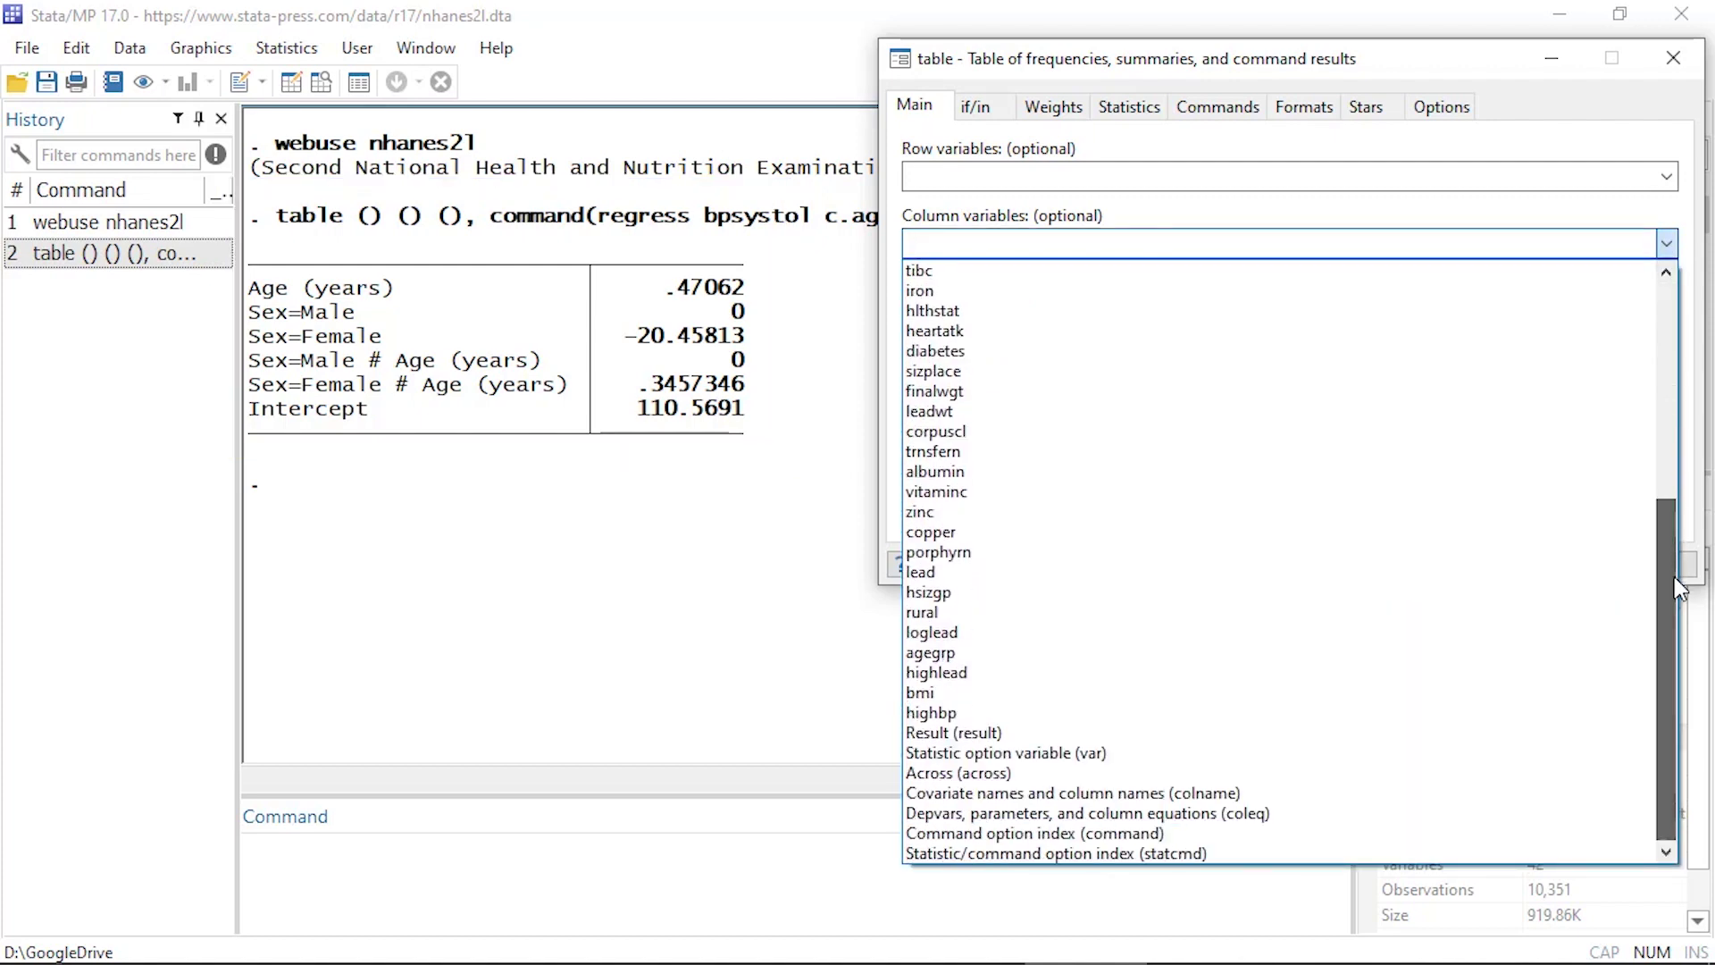
{"action": "left_click", "coordinate": [1000, 732]}
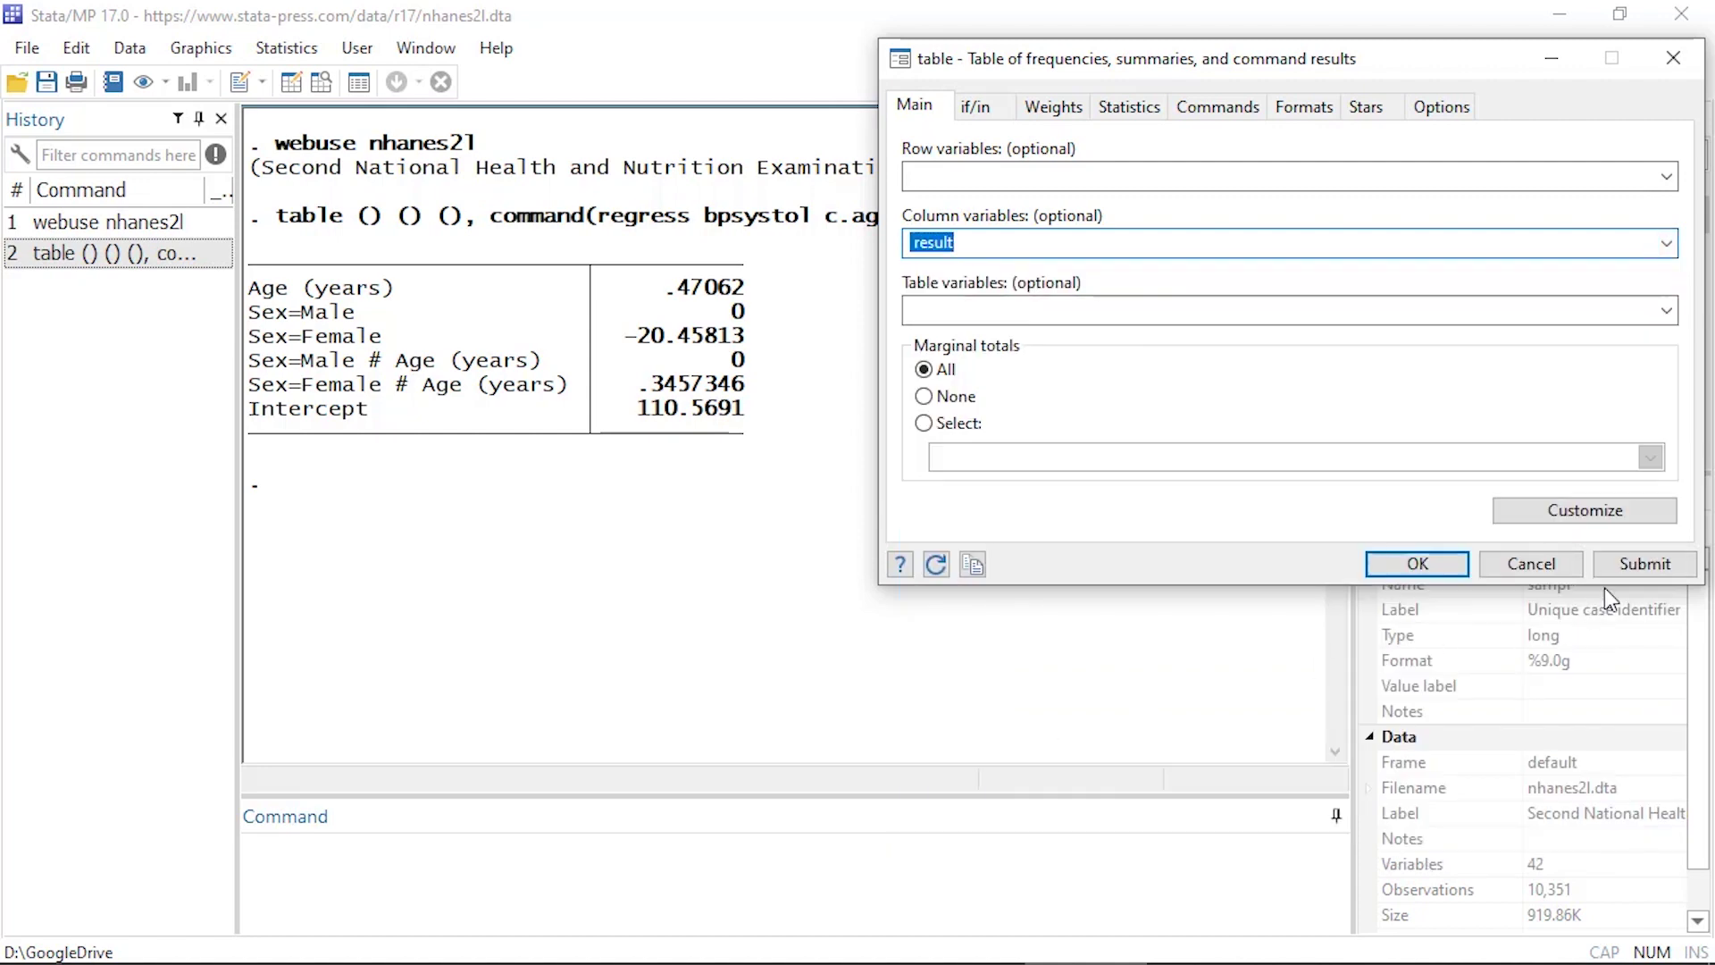
{"action": "left_click", "coordinate": [1645, 565]}
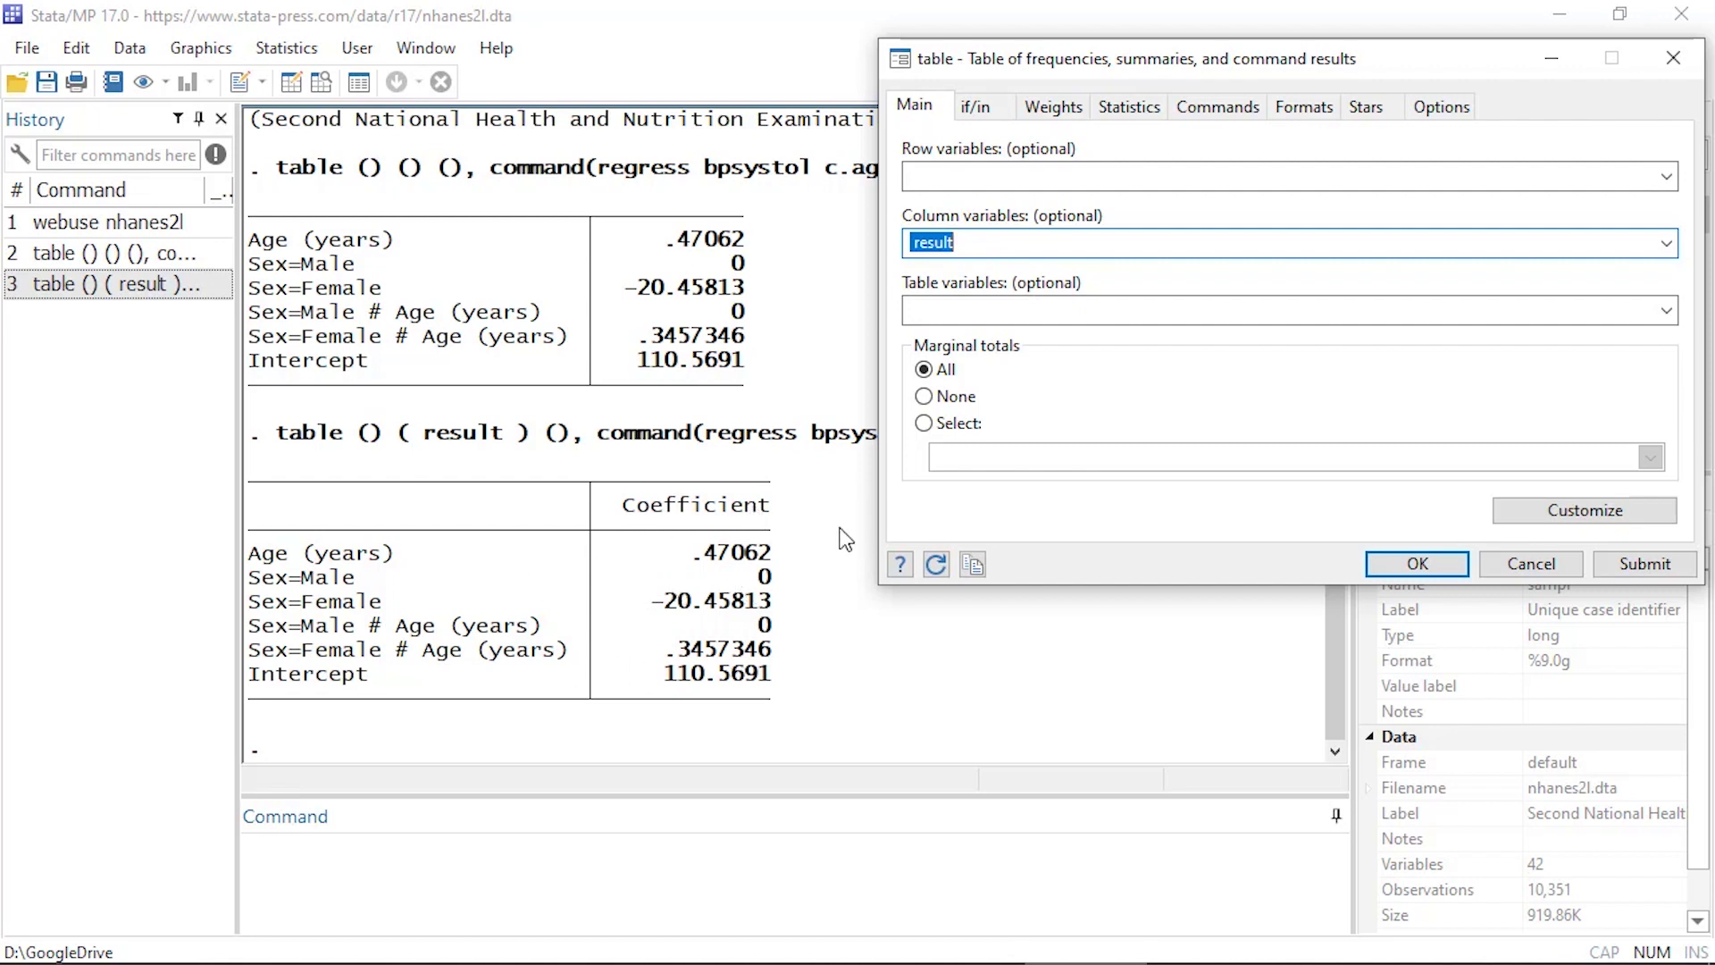
Step: Open the table in the maximized Tables Builder and limit the colname row term to levels age, 2.sex, 2.sex#age and _cons
{"action": "left_click", "coordinate": [1528, 516]}
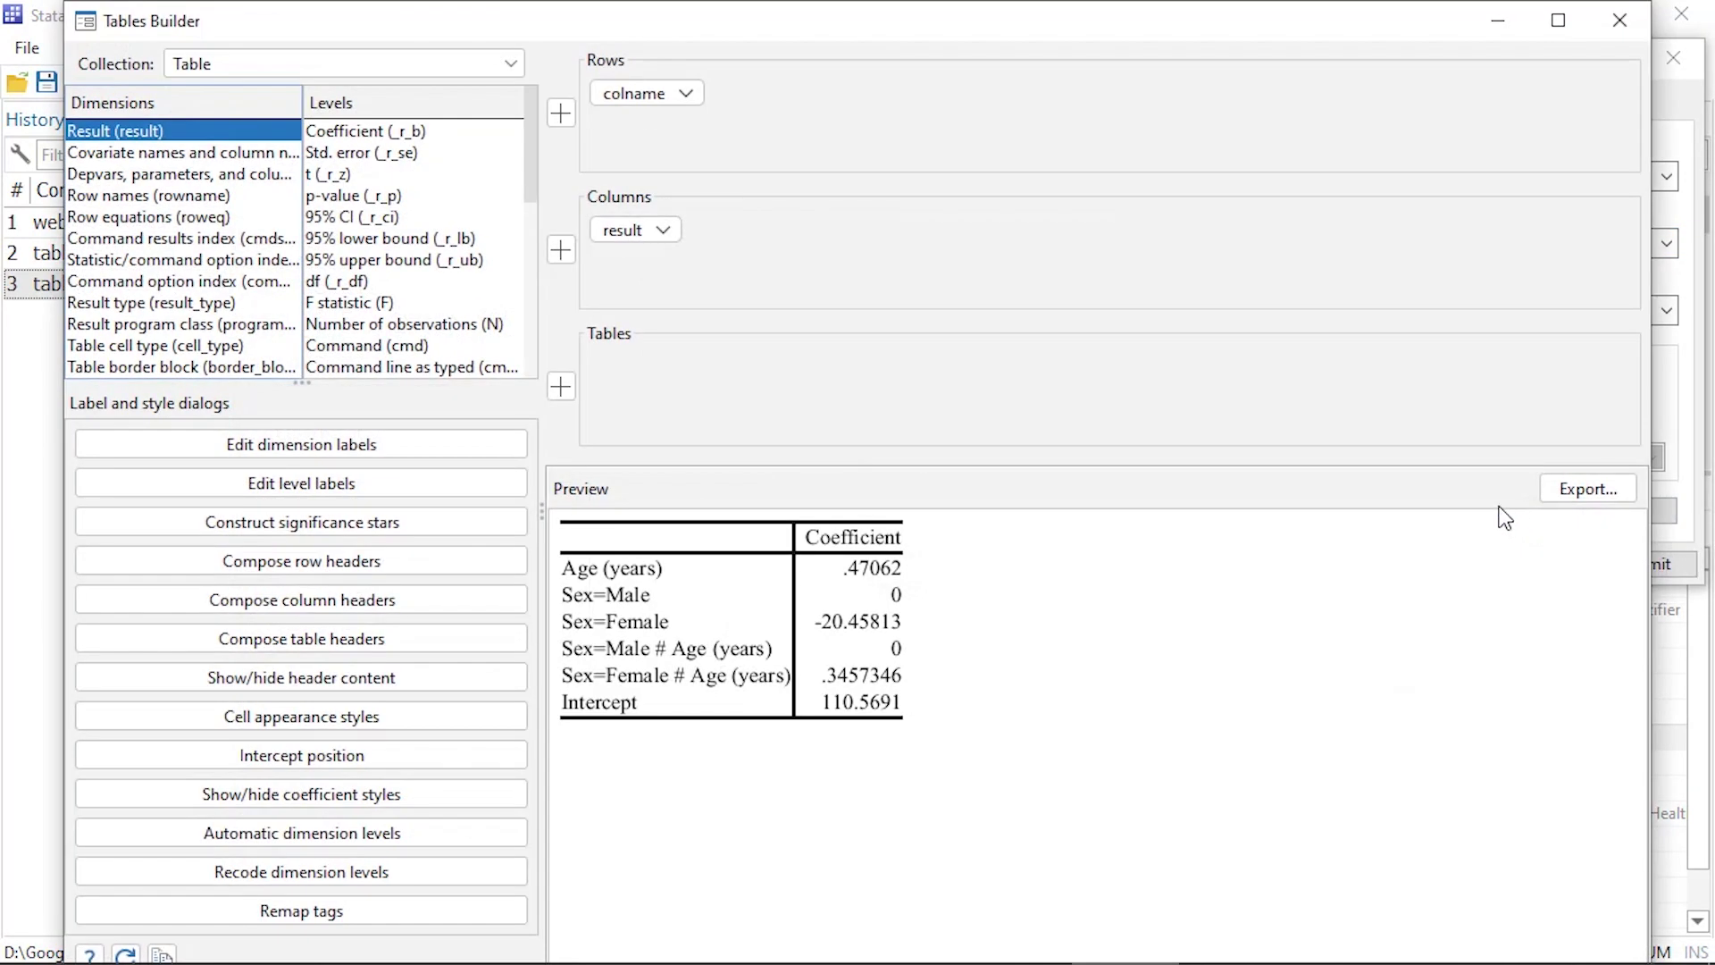
{"action": "left_click", "coordinate": [1556, 23]}
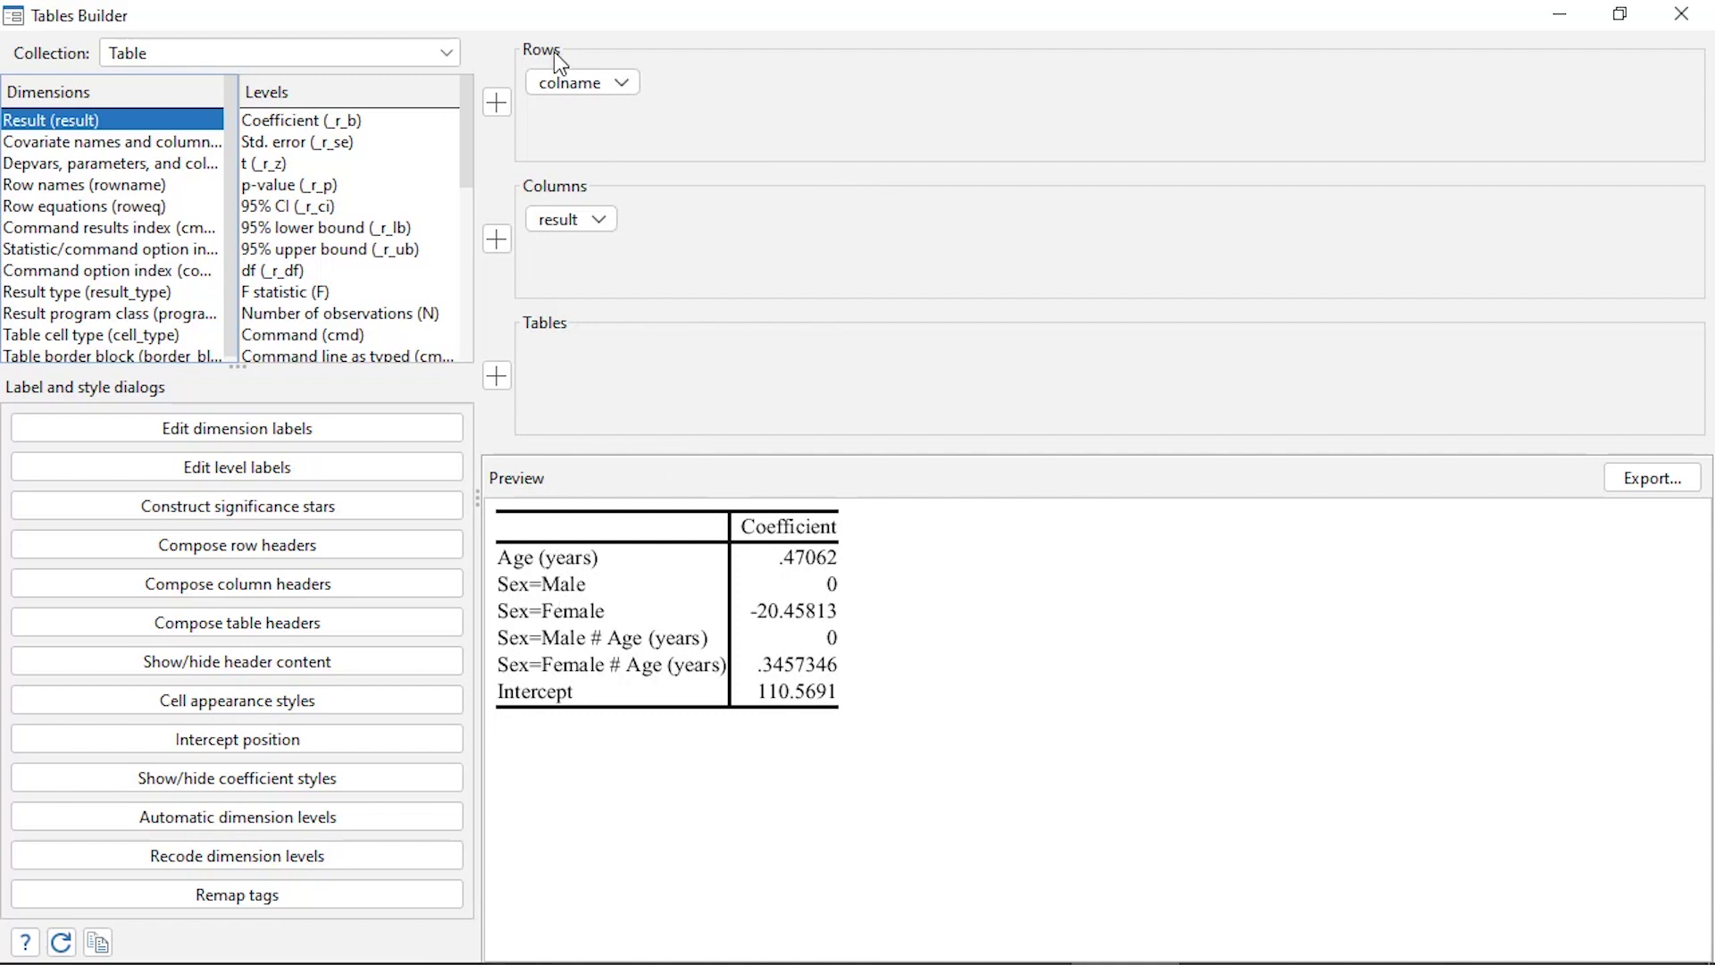
{"action": "left_click", "coordinate": [628, 86]}
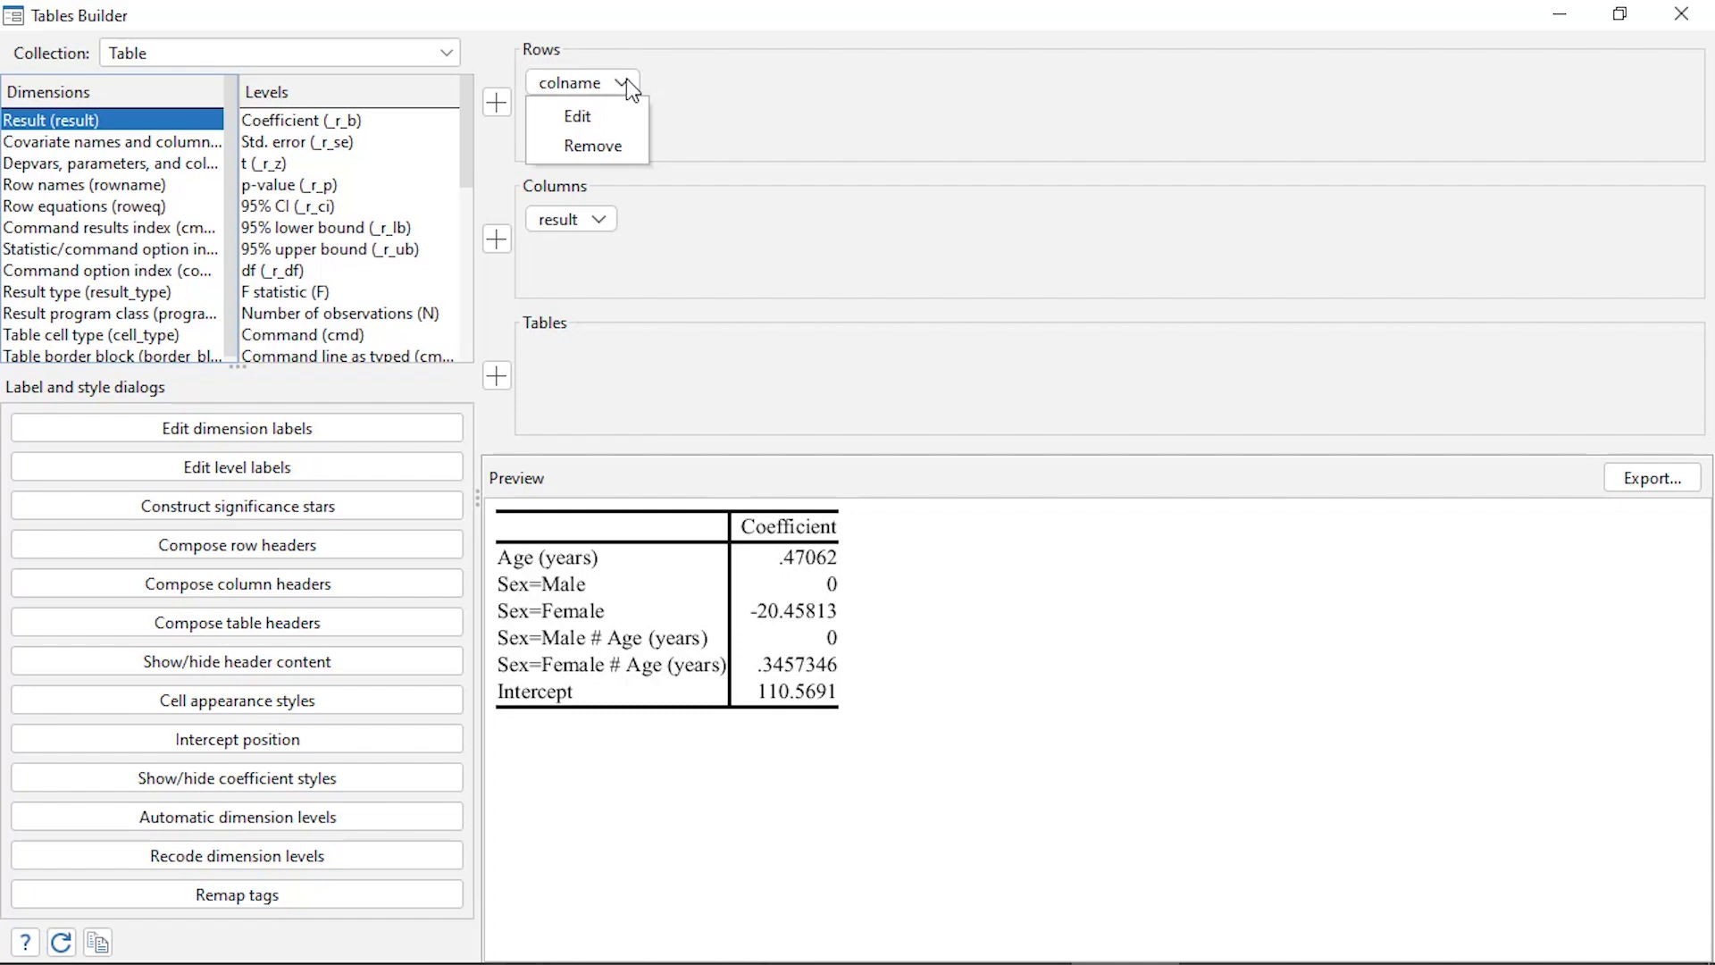
{"action": "left_click", "coordinate": [609, 114]}
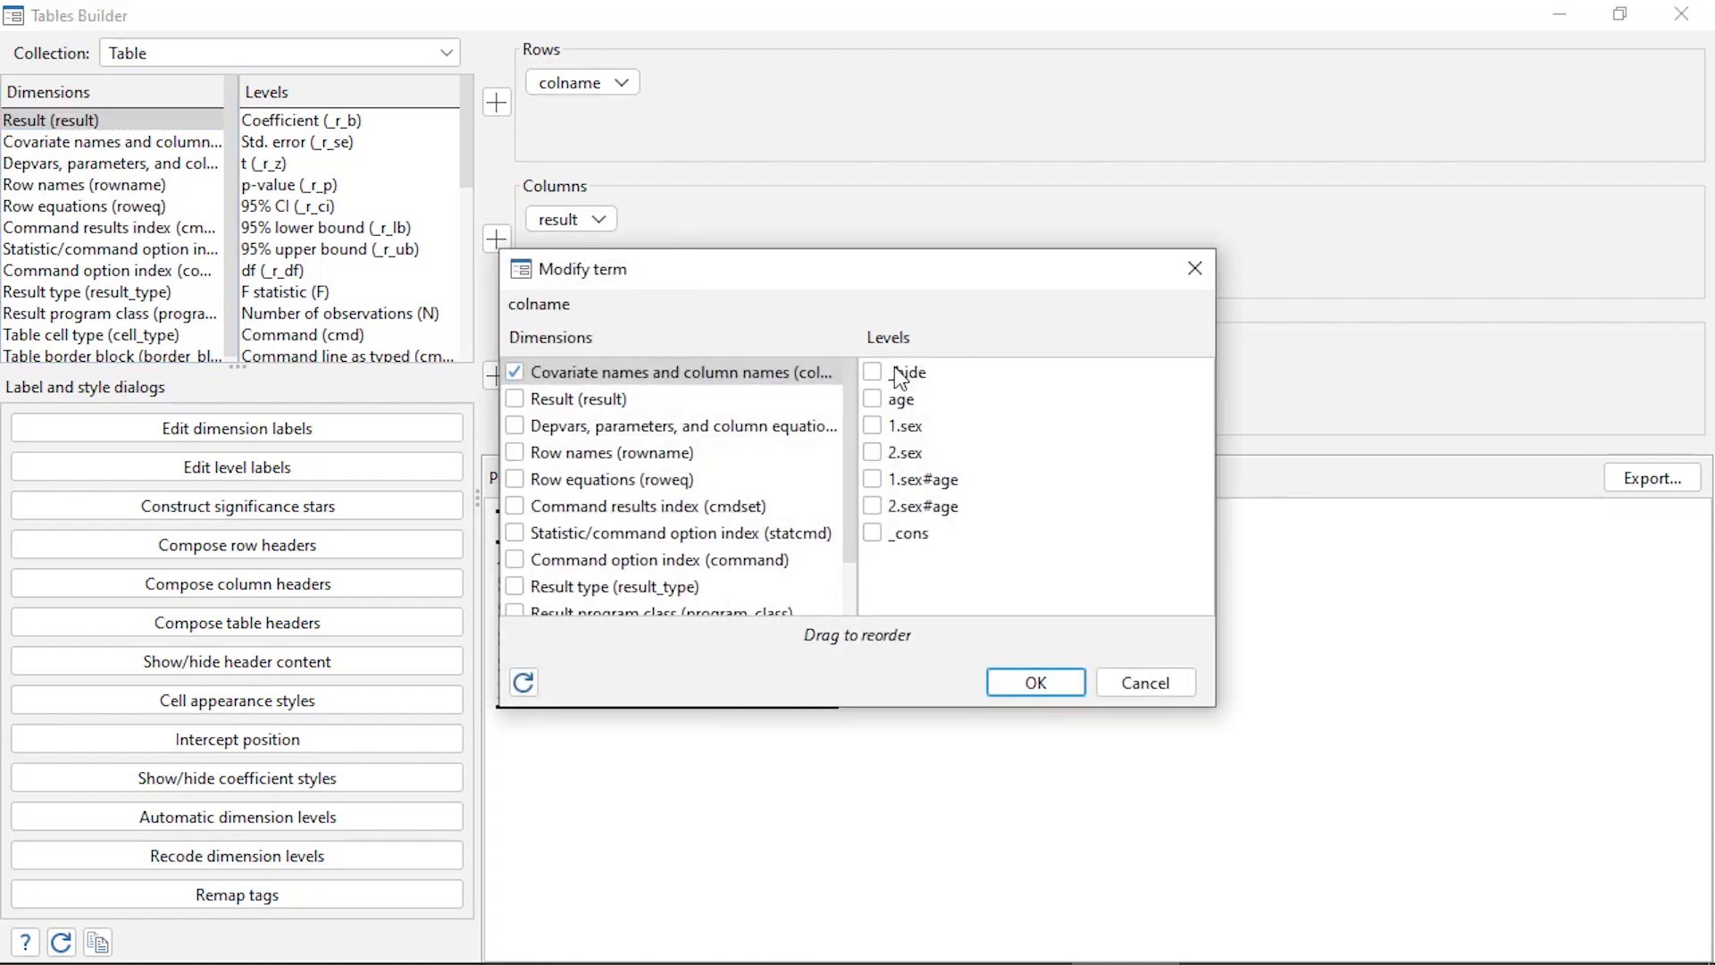
{"action": "left_click_drag", "start_coordinate": [876, 264], "coordinate": [1199, 77]}
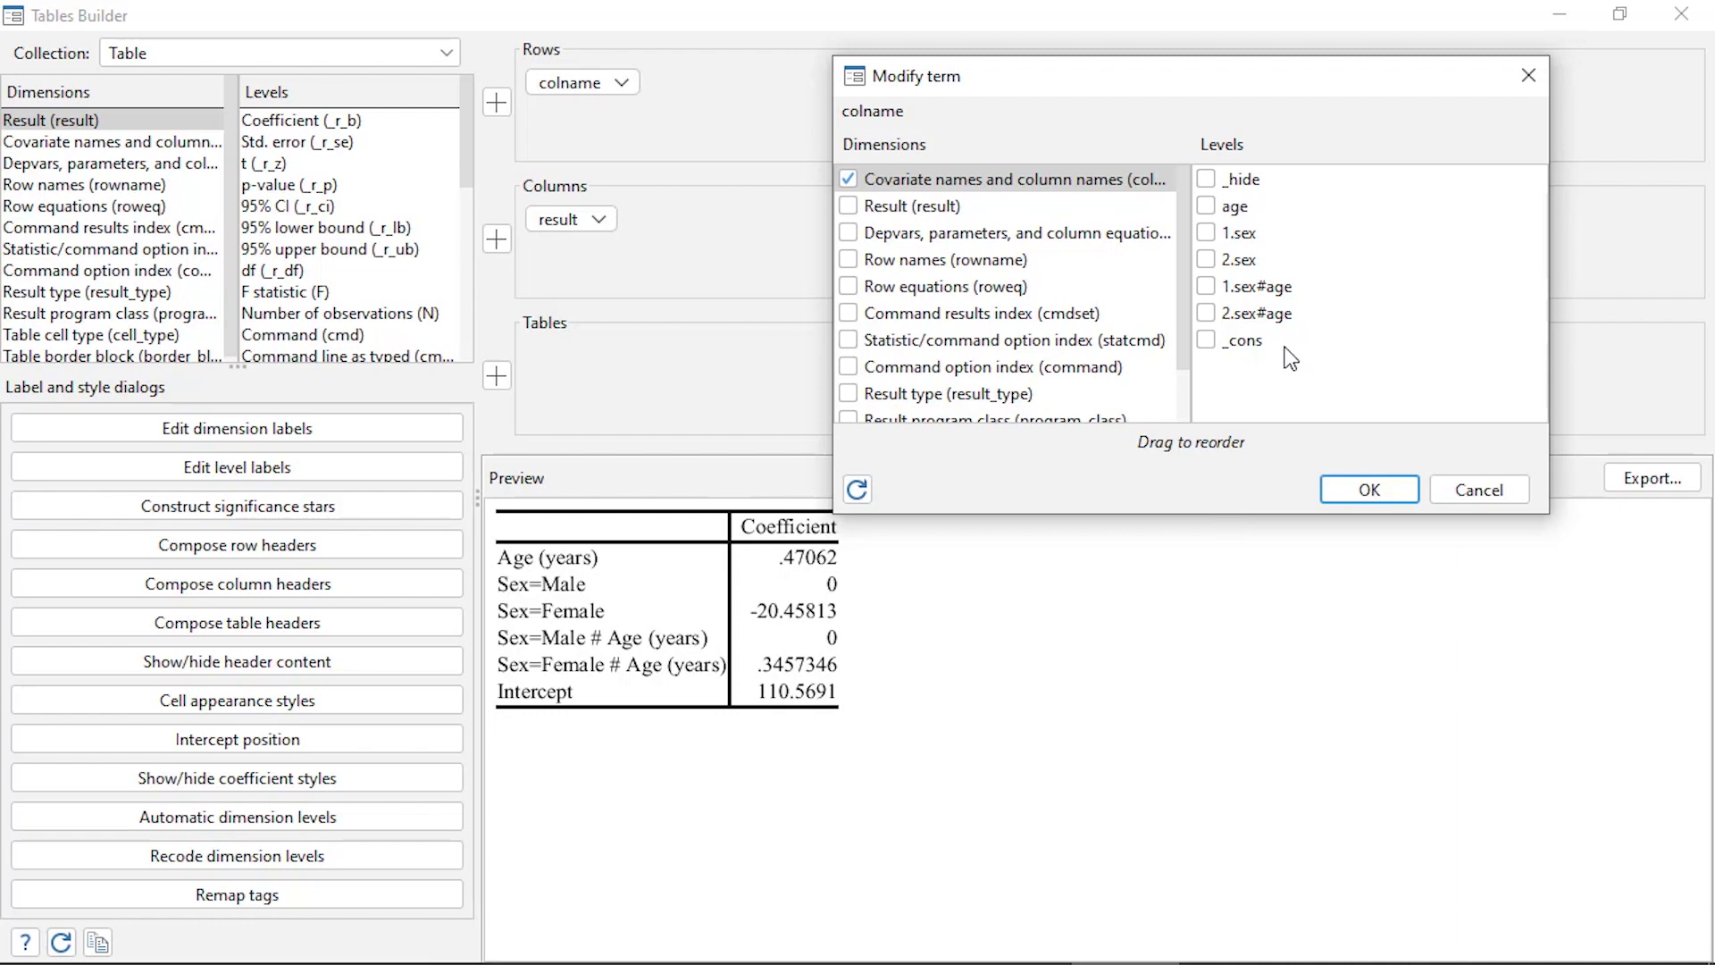
{"action": "left_click", "coordinate": [1208, 344]}
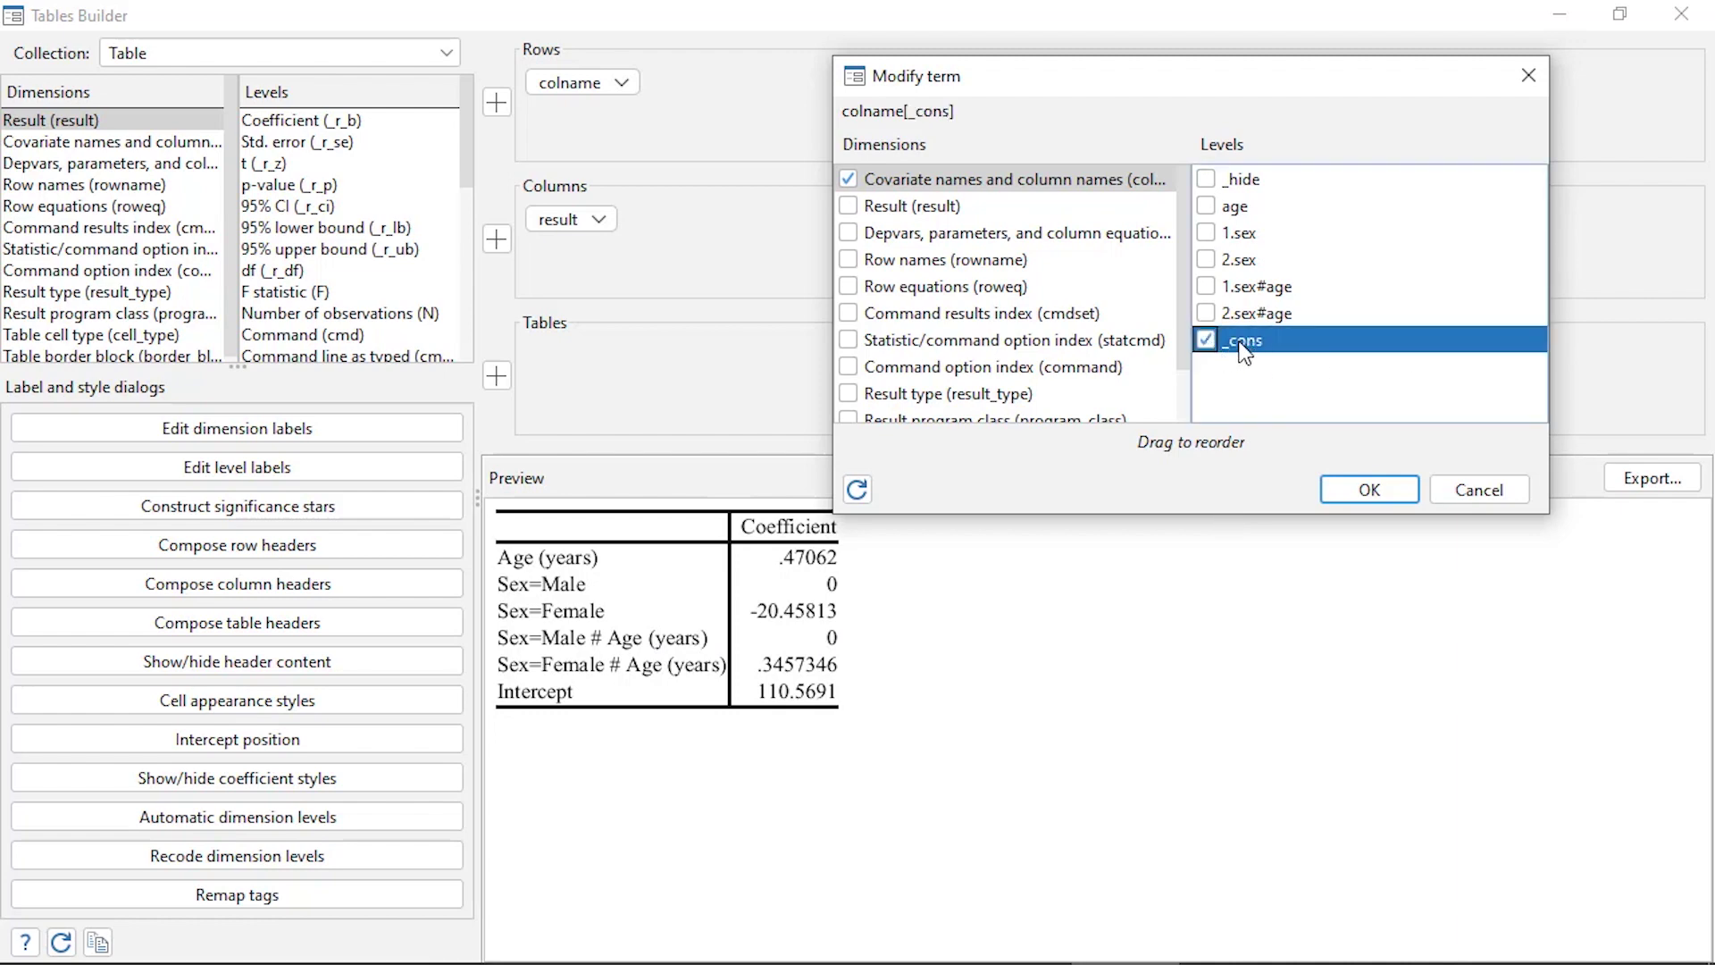
{"action": "left_click", "coordinate": [1206, 311]}
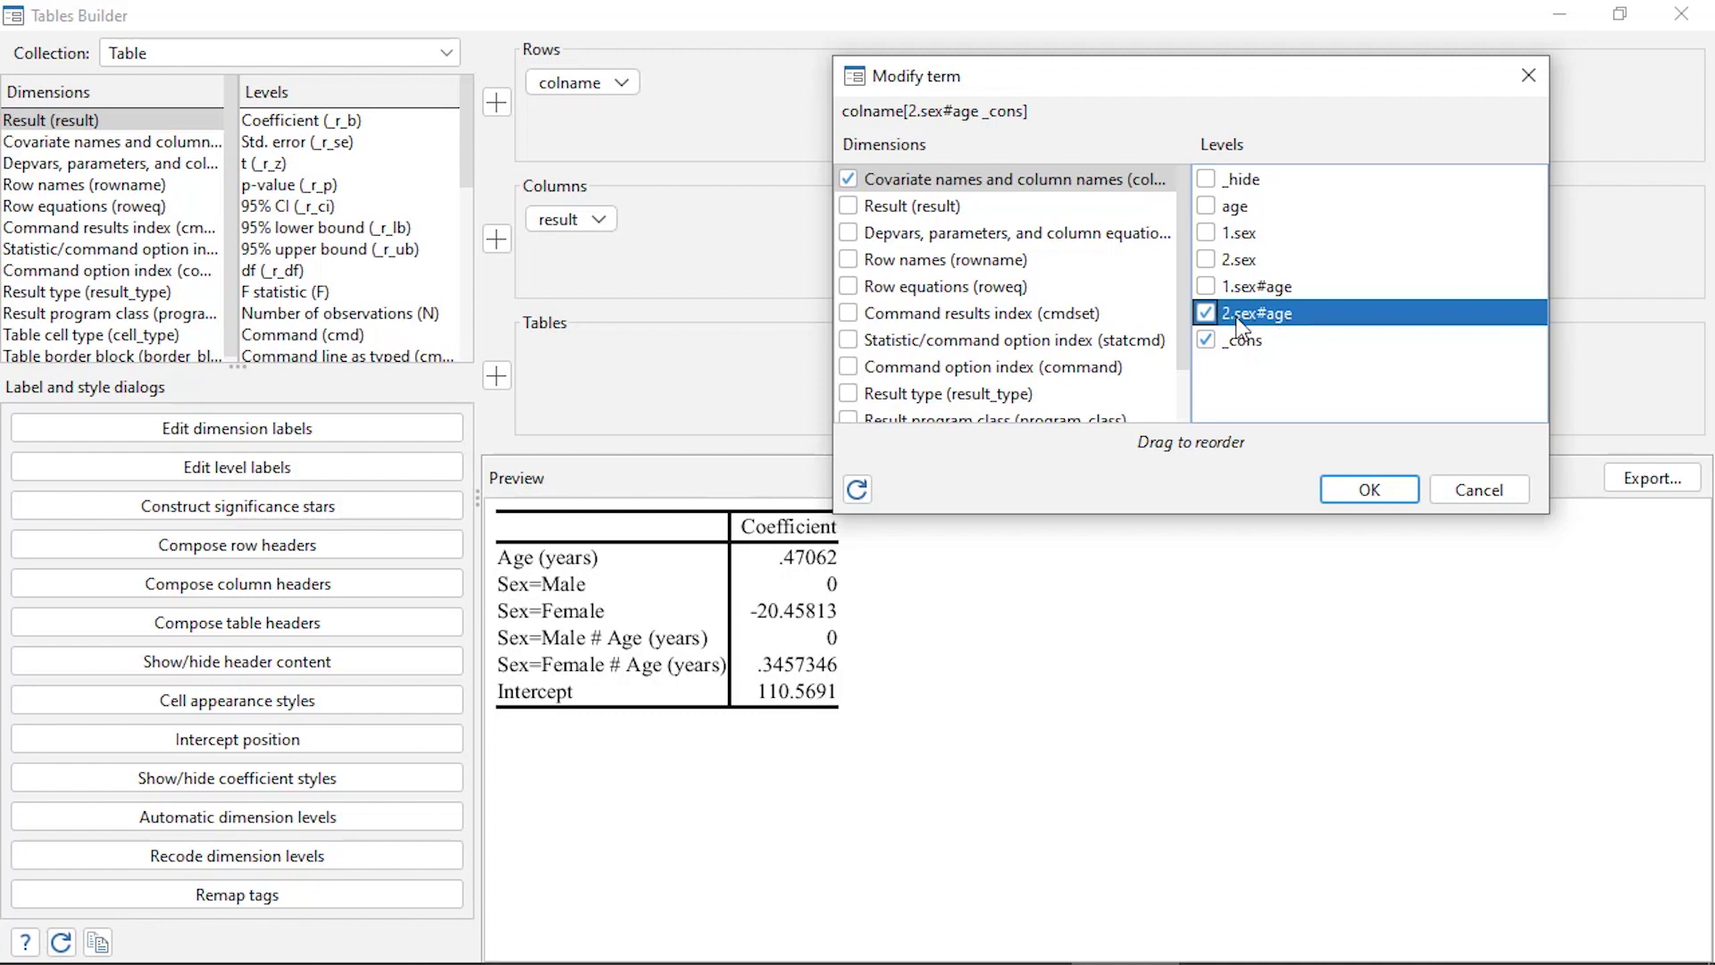
{"action": "left_click", "coordinate": [1206, 260]}
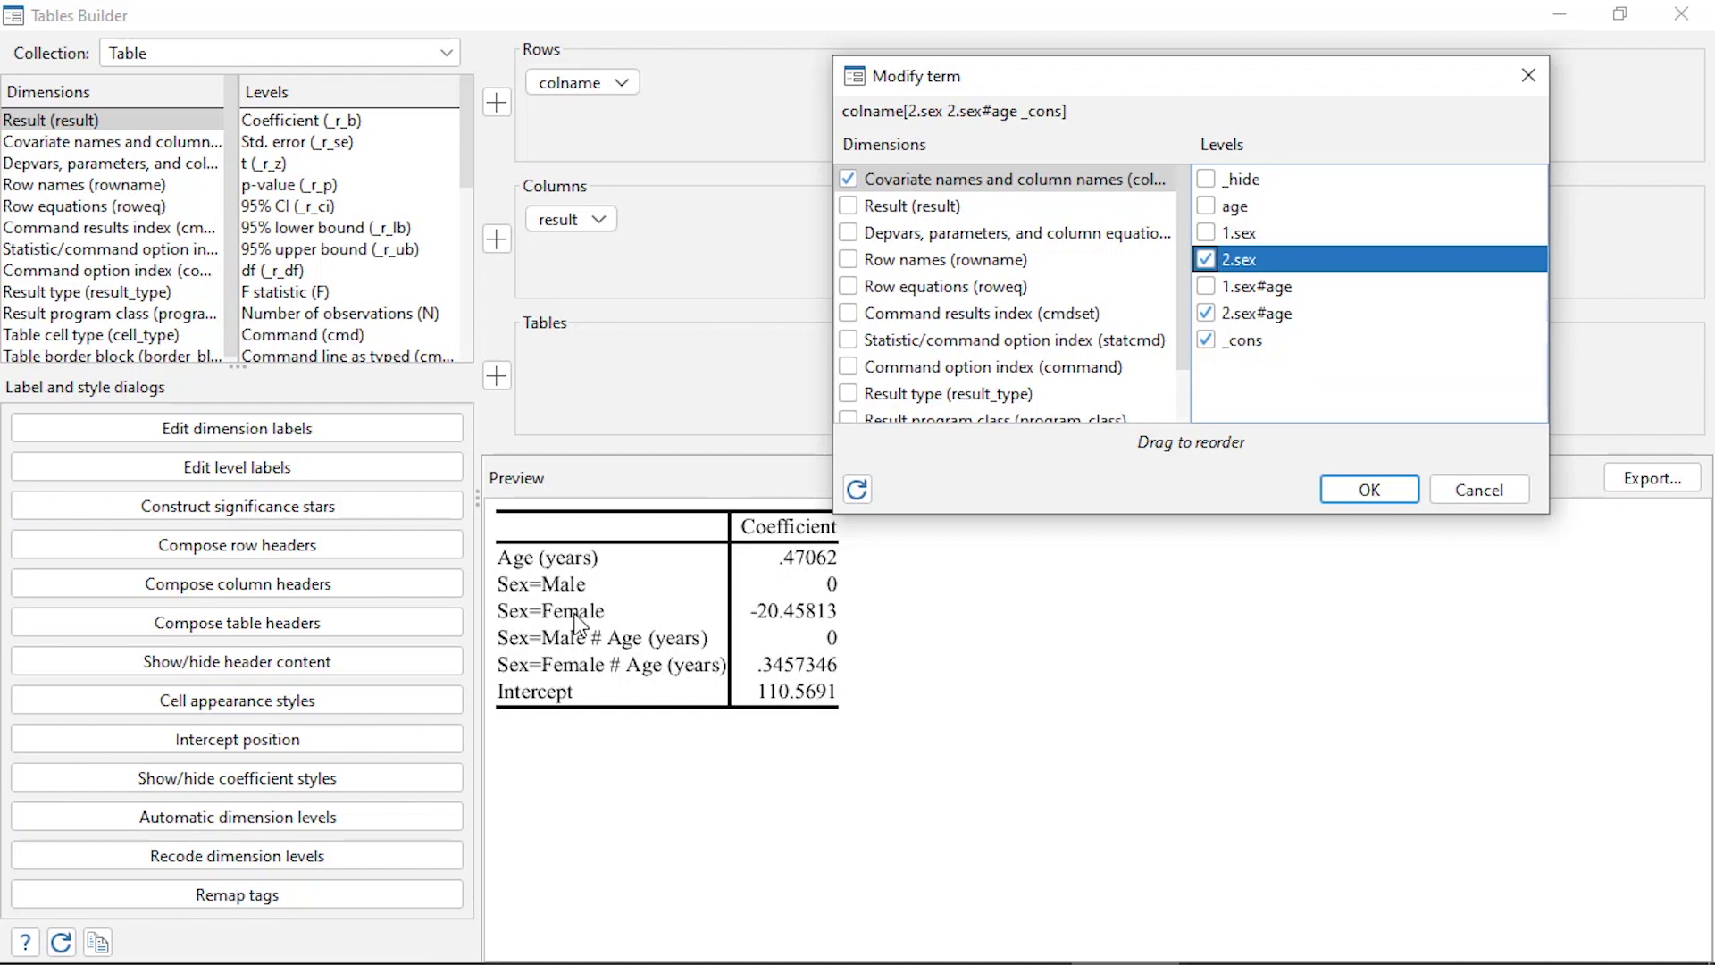
{"action": "left_click", "coordinate": [1206, 206]}
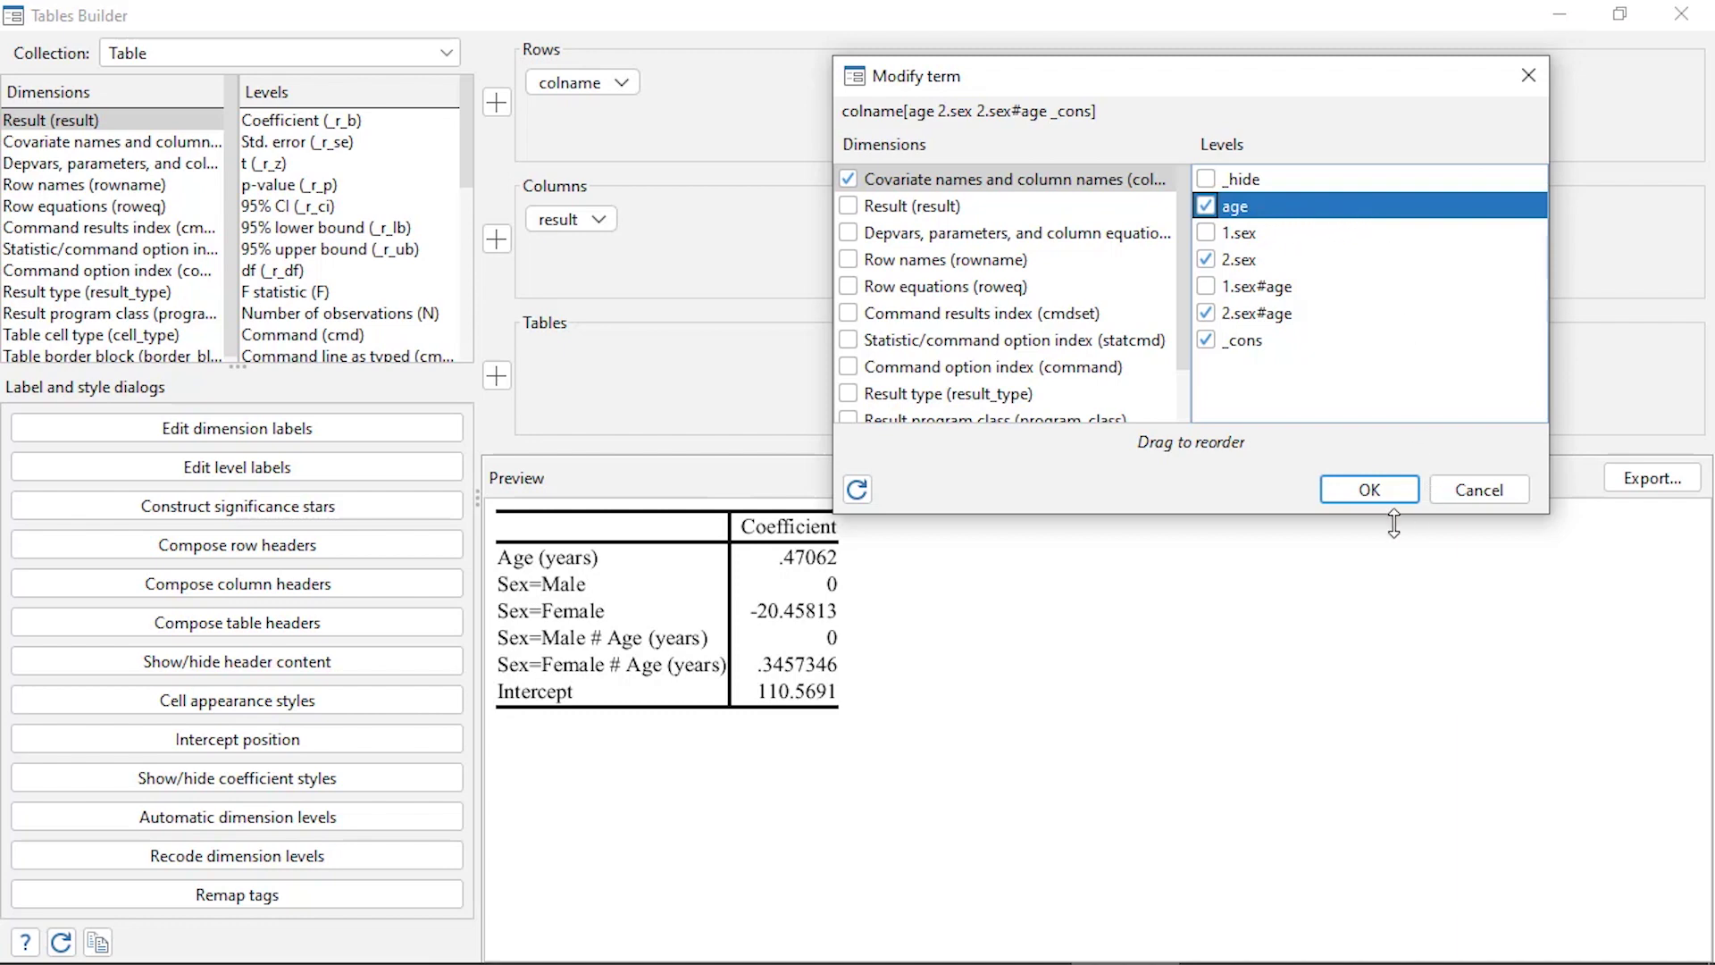
{"action": "left_click", "coordinate": [1384, 486]}
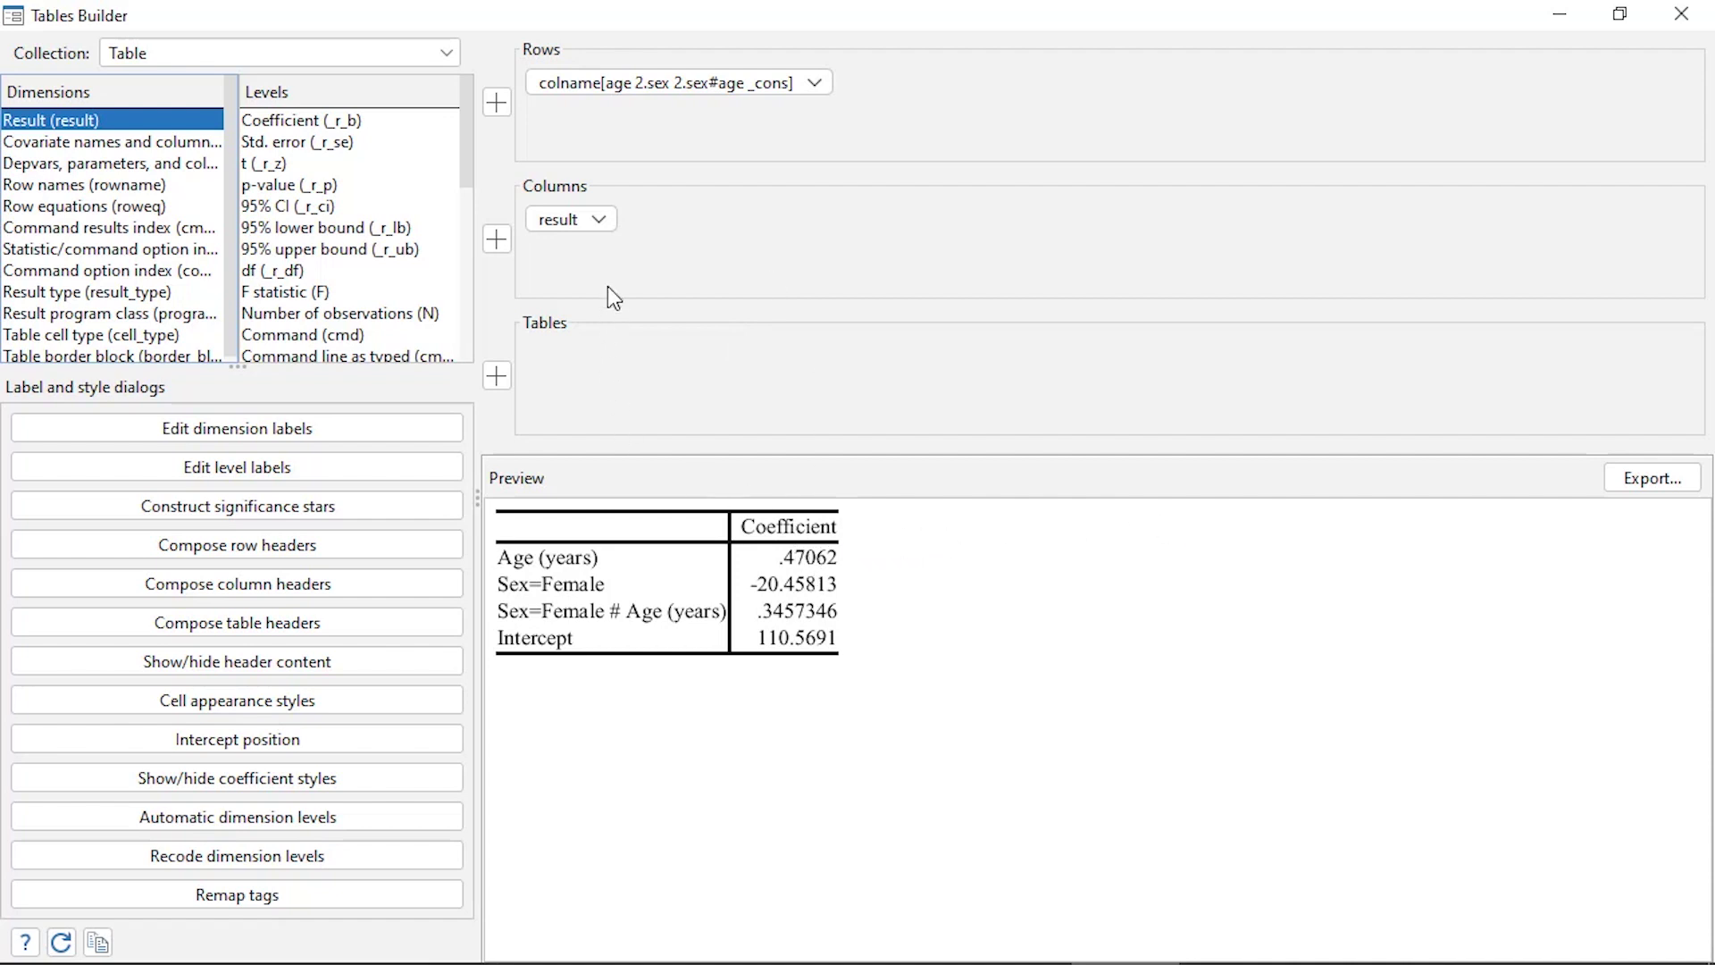
Step: Restrict the result column term to Coefficient, Std. error, t, p-value, 95% lower bound and 95% upper bound
{"action": "left_click", "coordinate": [601, 222]}
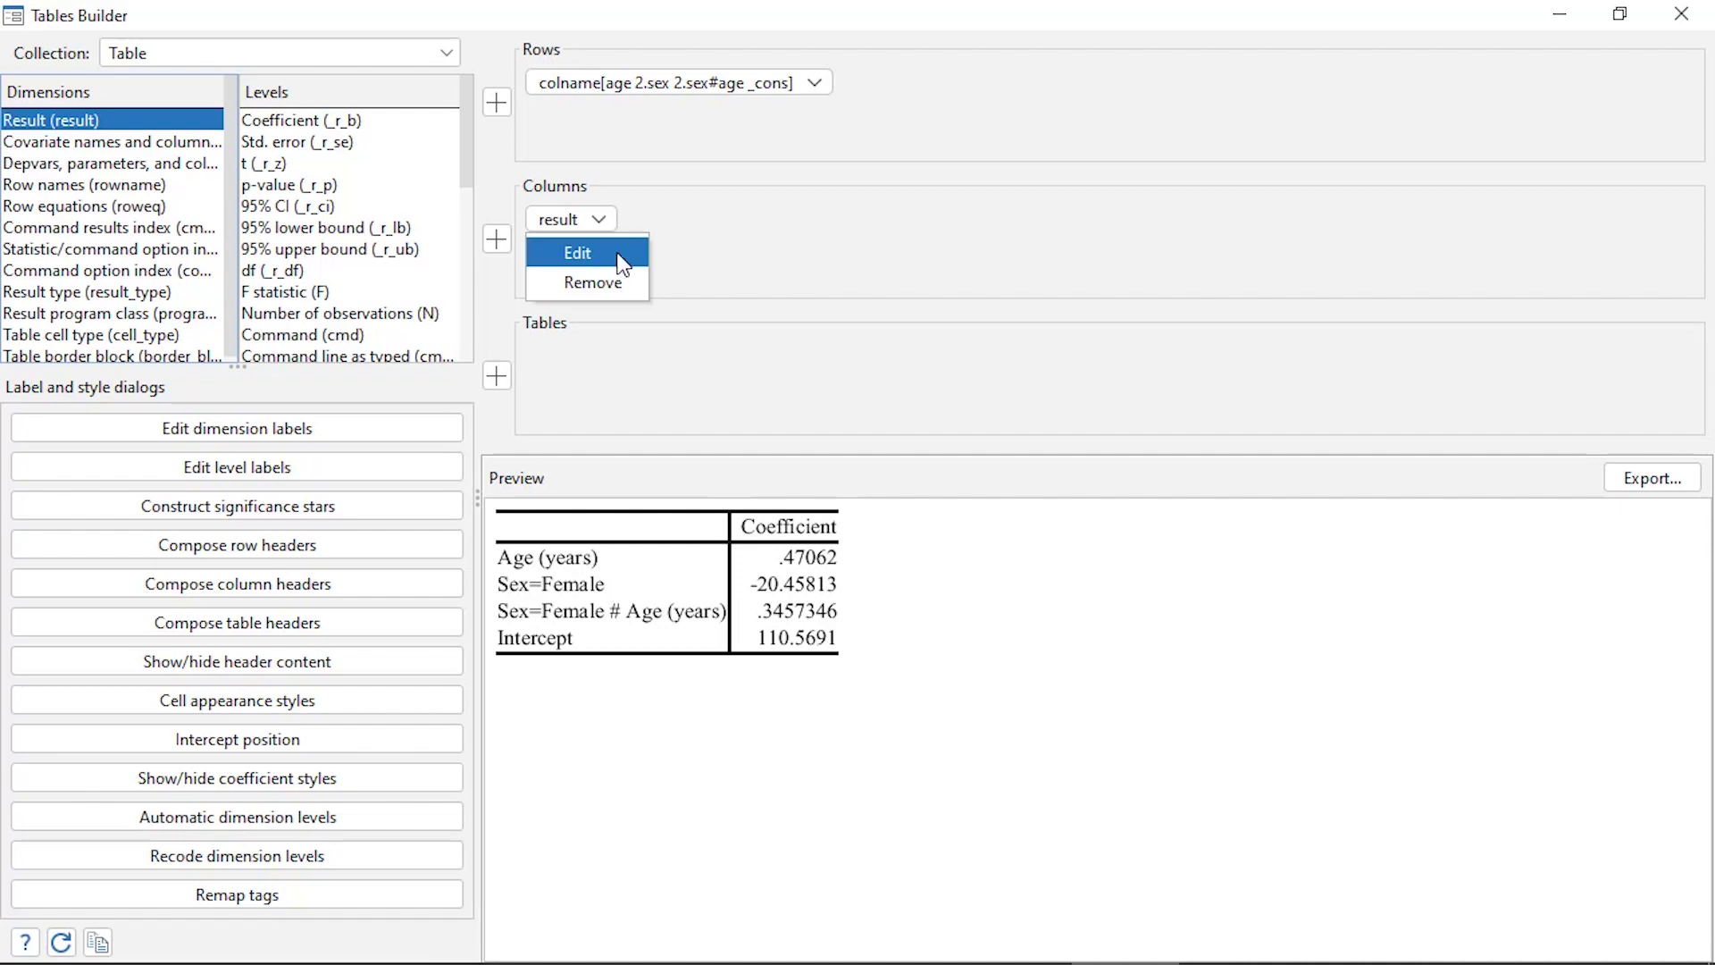
{"action": "left_click", "coordinate": [621, 260]}
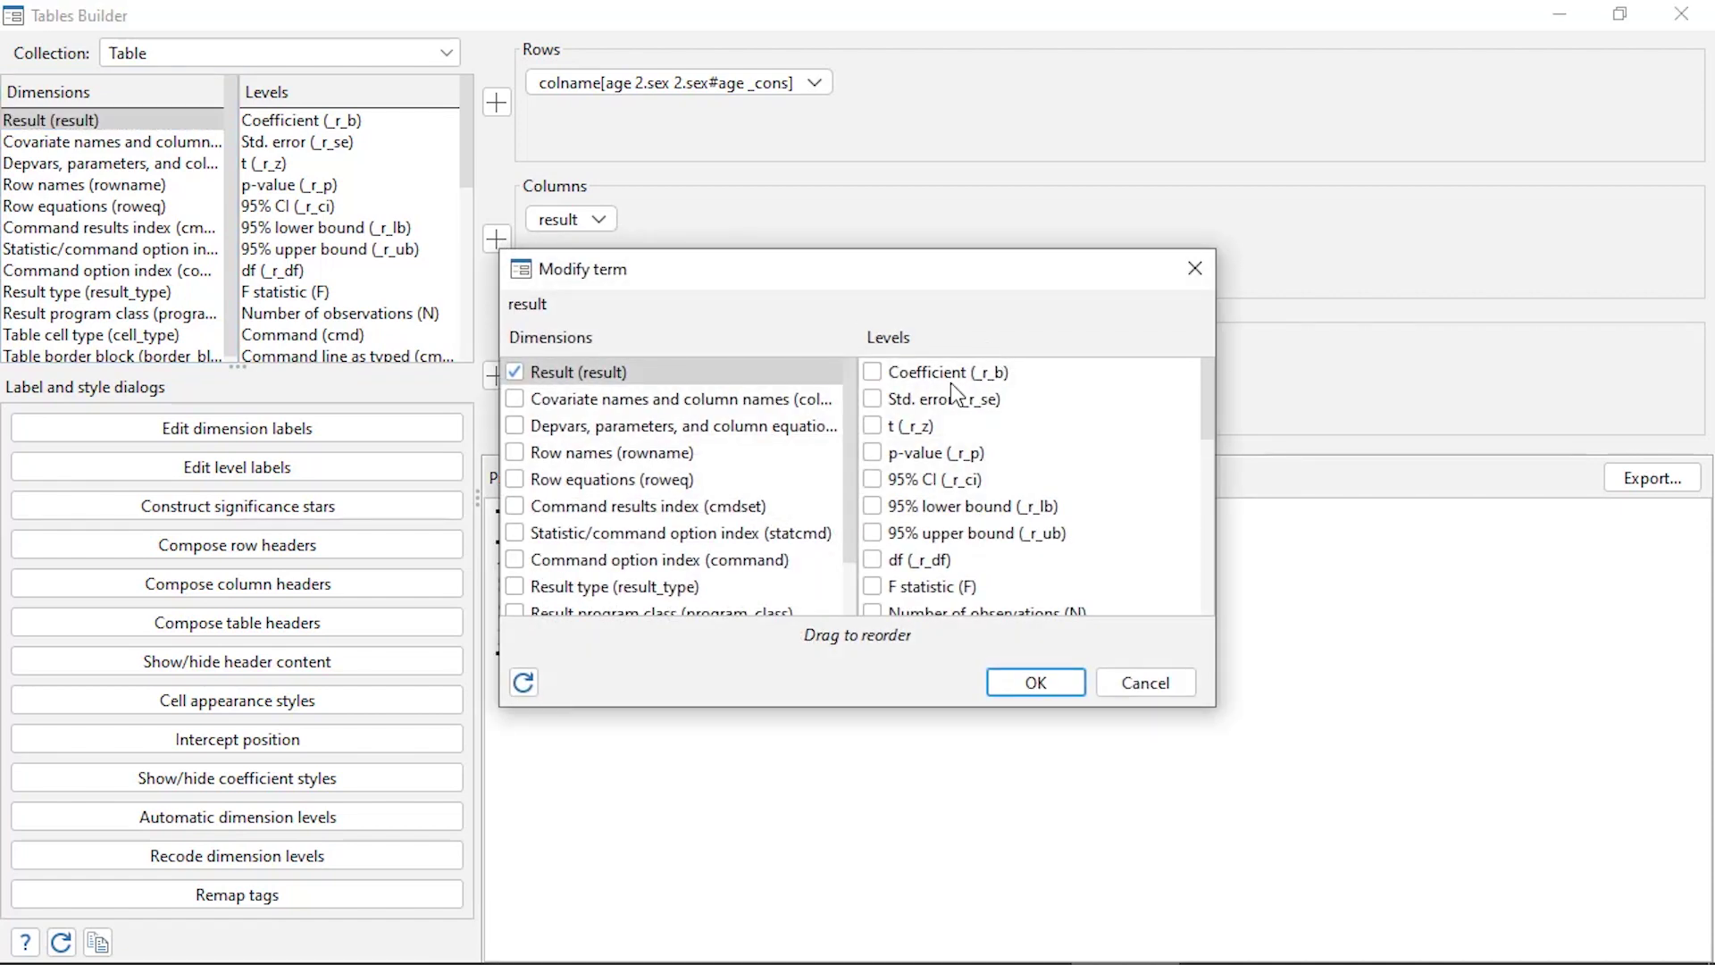
{"action": "left_click_drag", "start_coordinate": [947, 269], "coordinate": [1347, 70]}
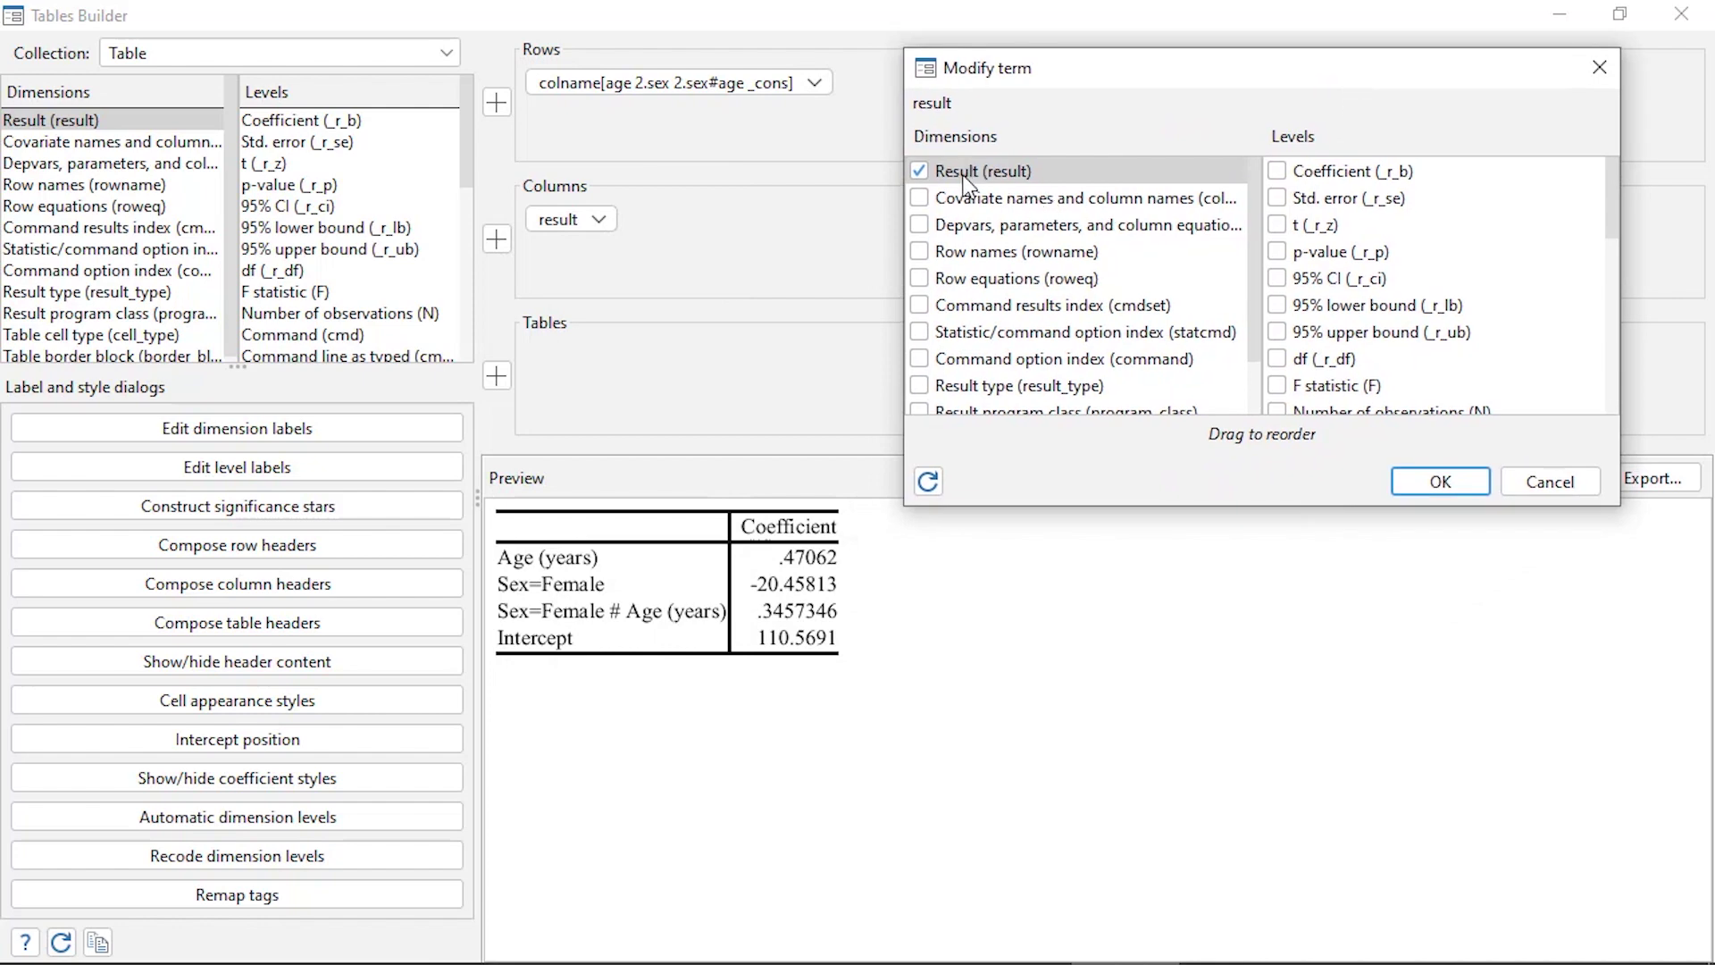
{"action": "left_click", "coordinate": [1277, 172]}
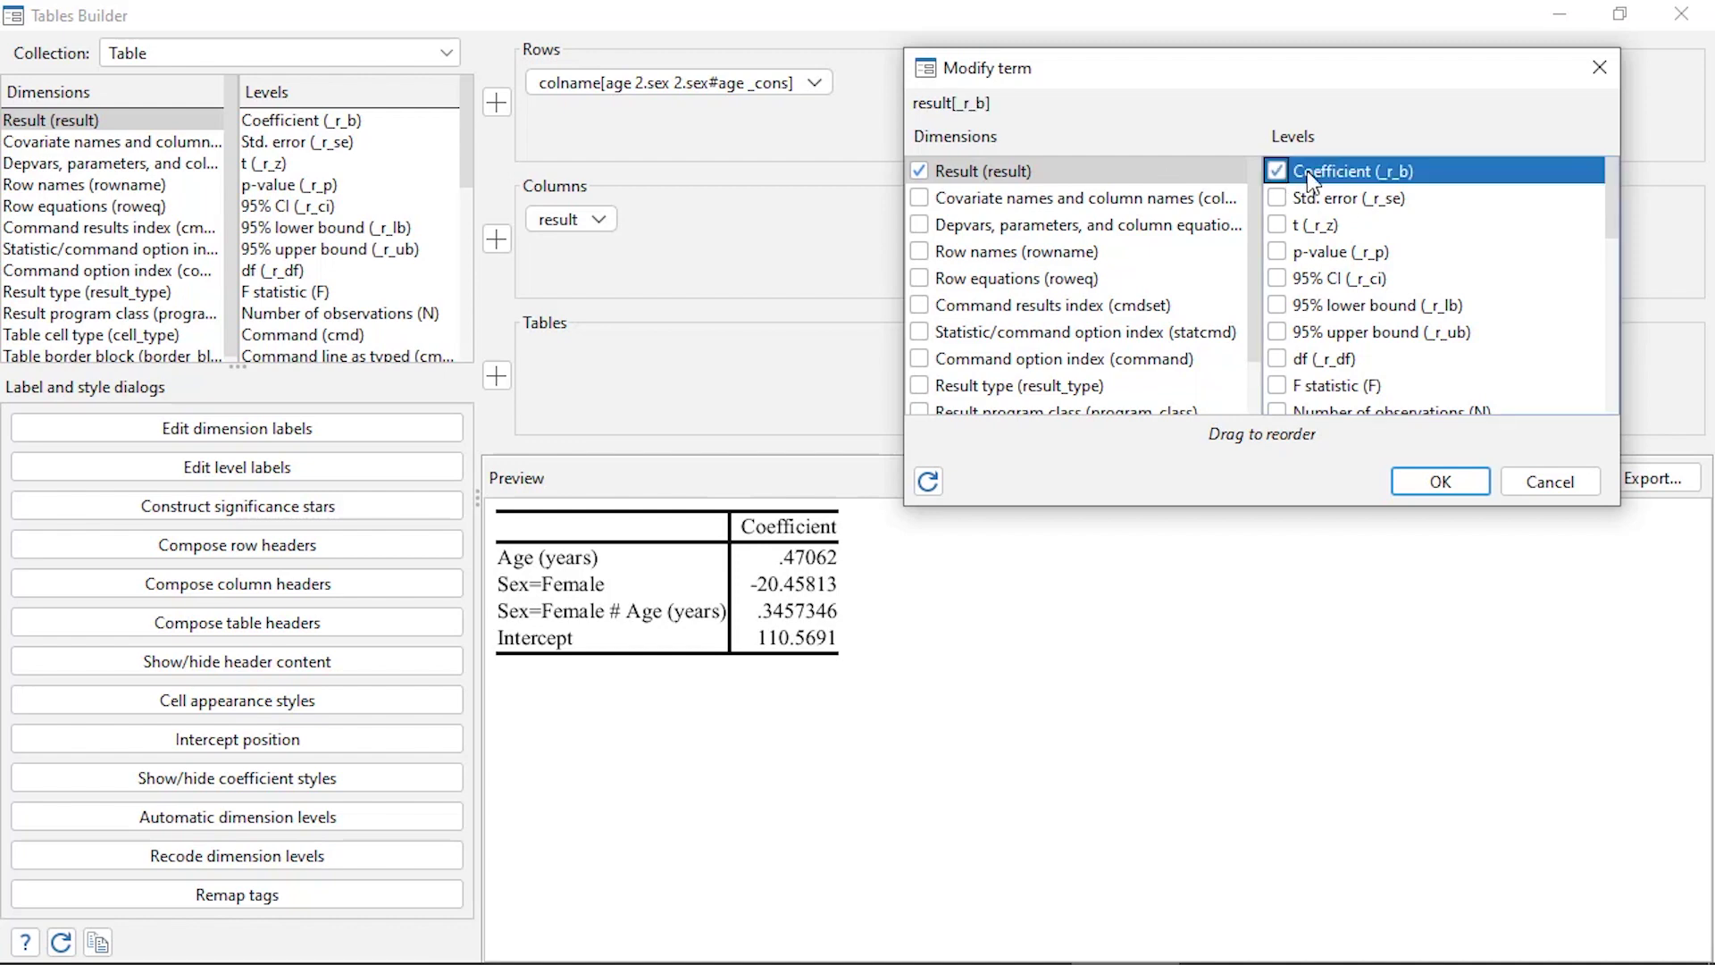
{"action": "left_click", "coordinate": [1277, 198]}
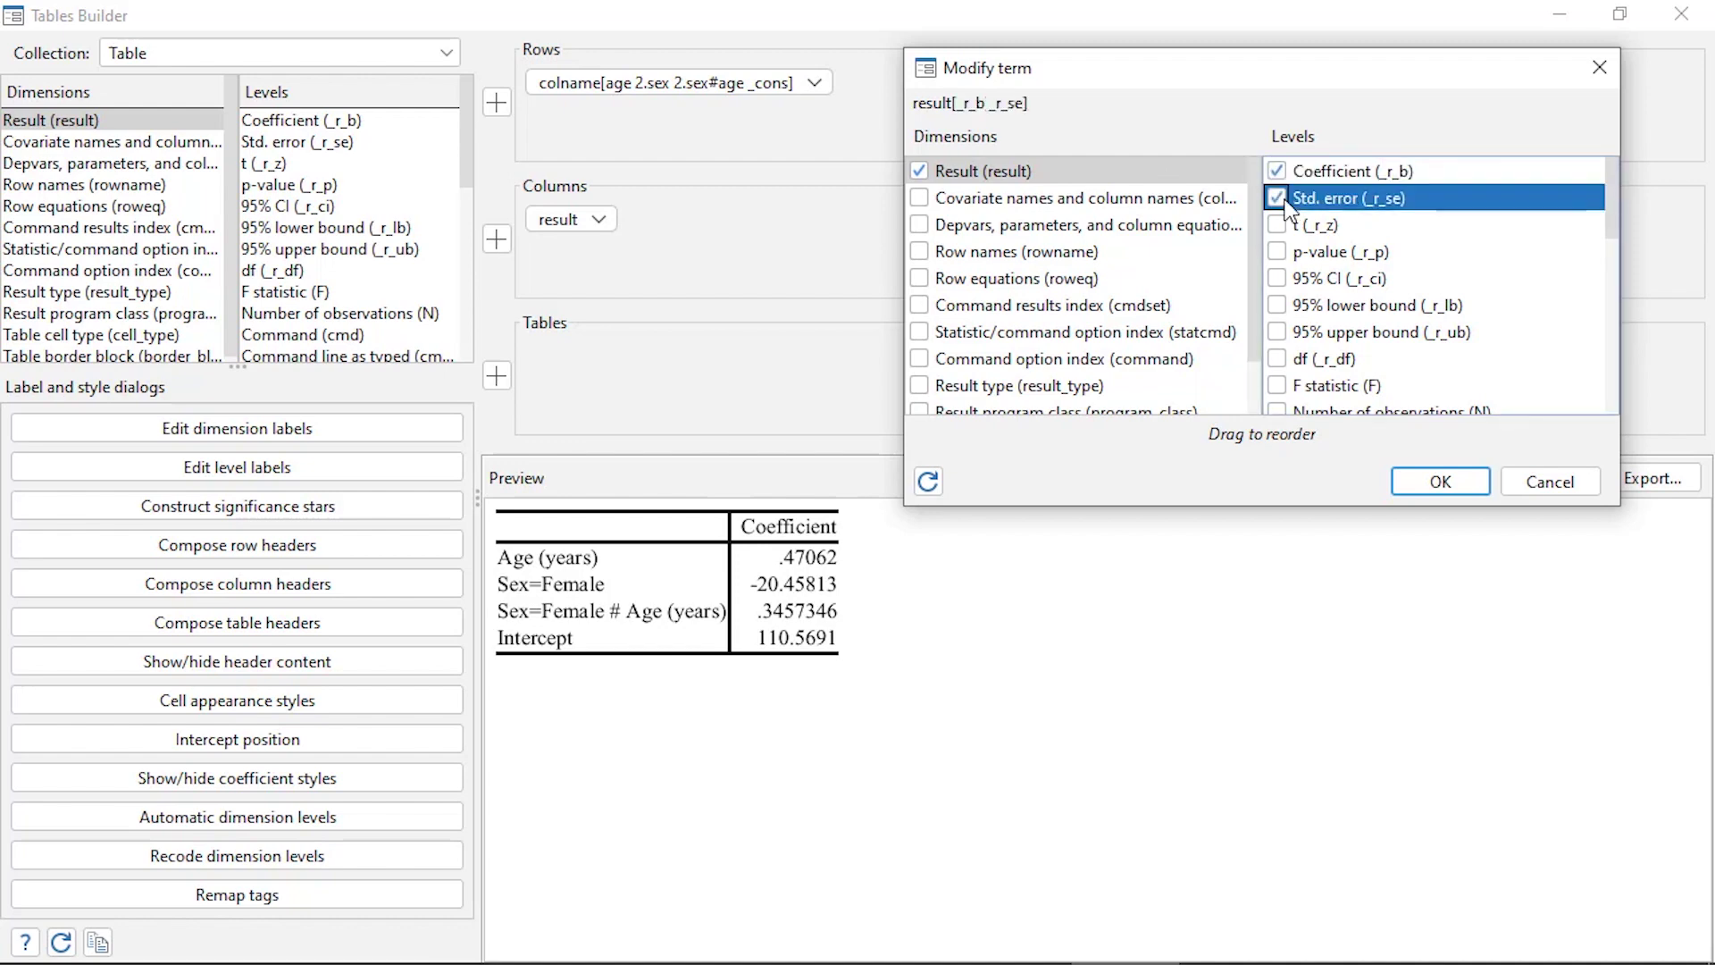
{"action": "left_click", "coordinate": [1276, 225]}
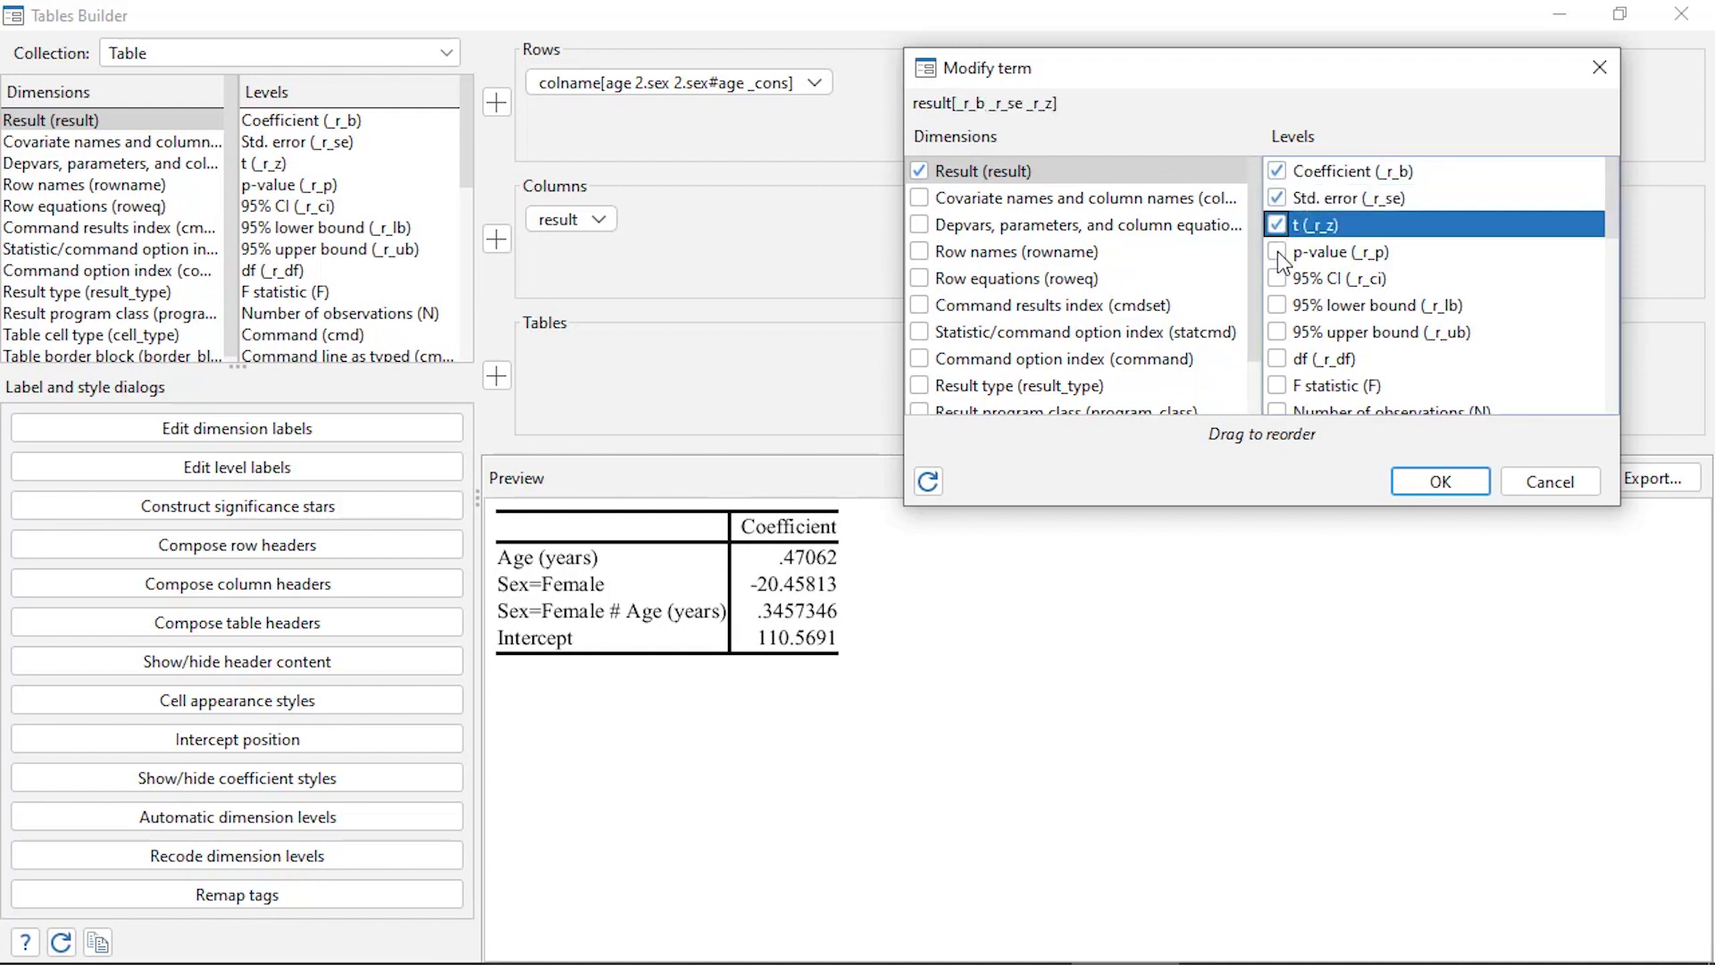
{"action": "left_click", "coordinate": [1278, 253]}
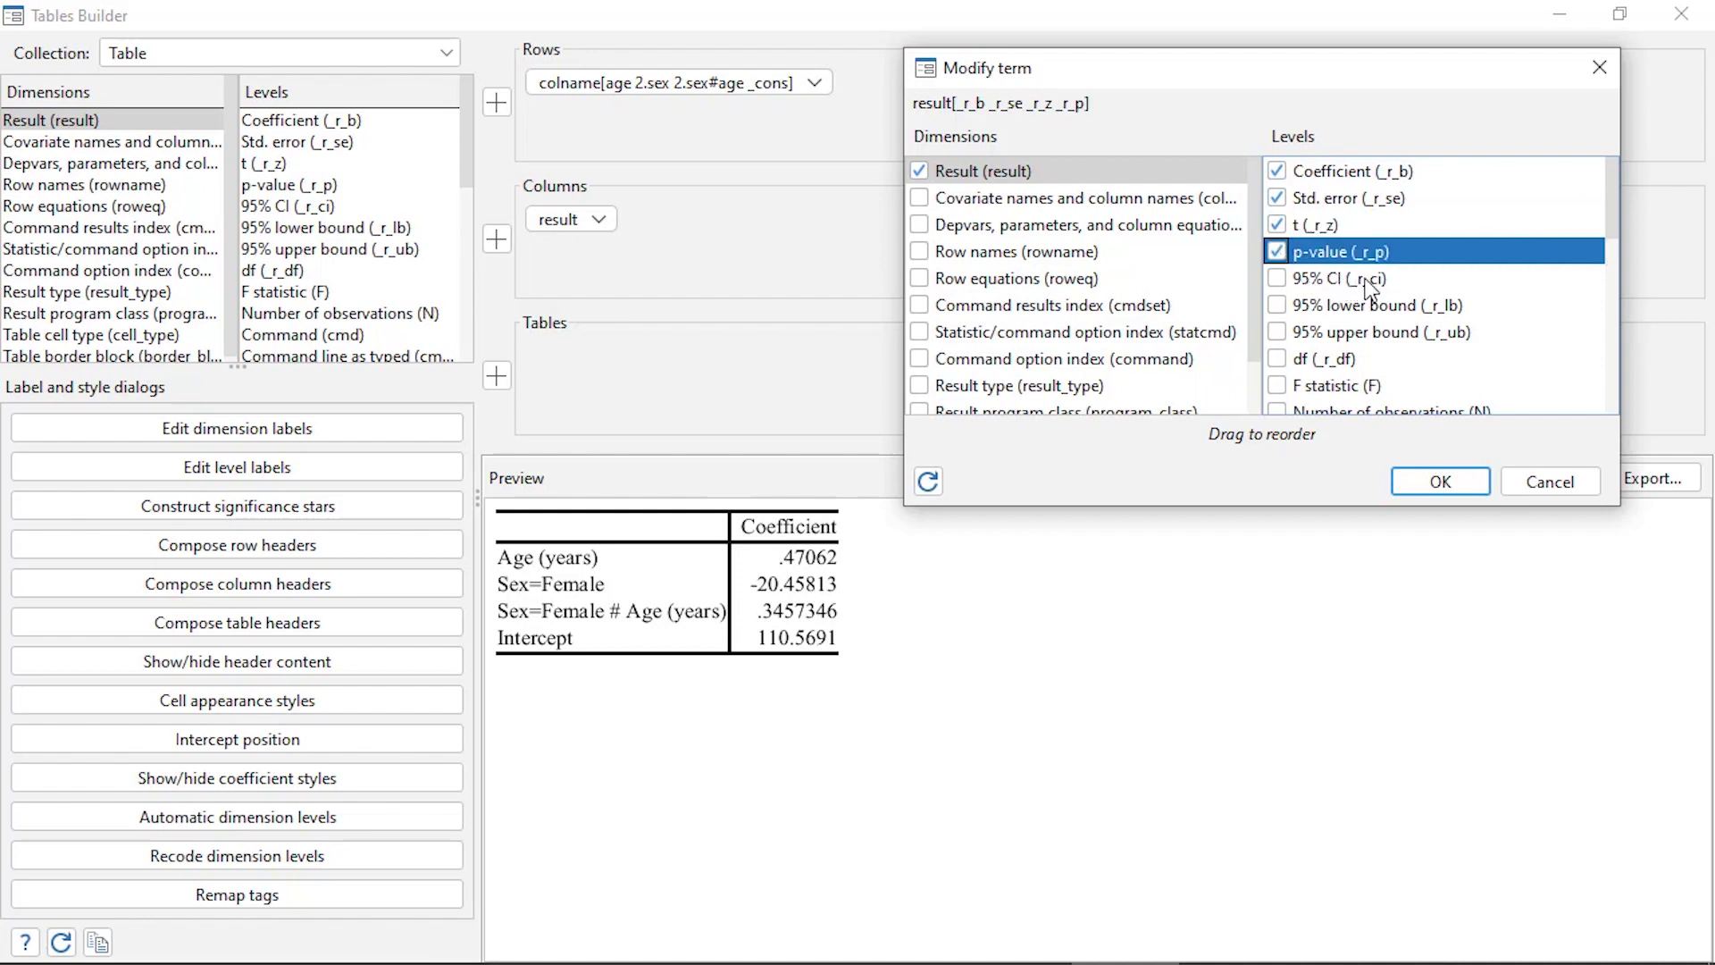
{"action": "left_click", "coordinate": [1277, 306]}
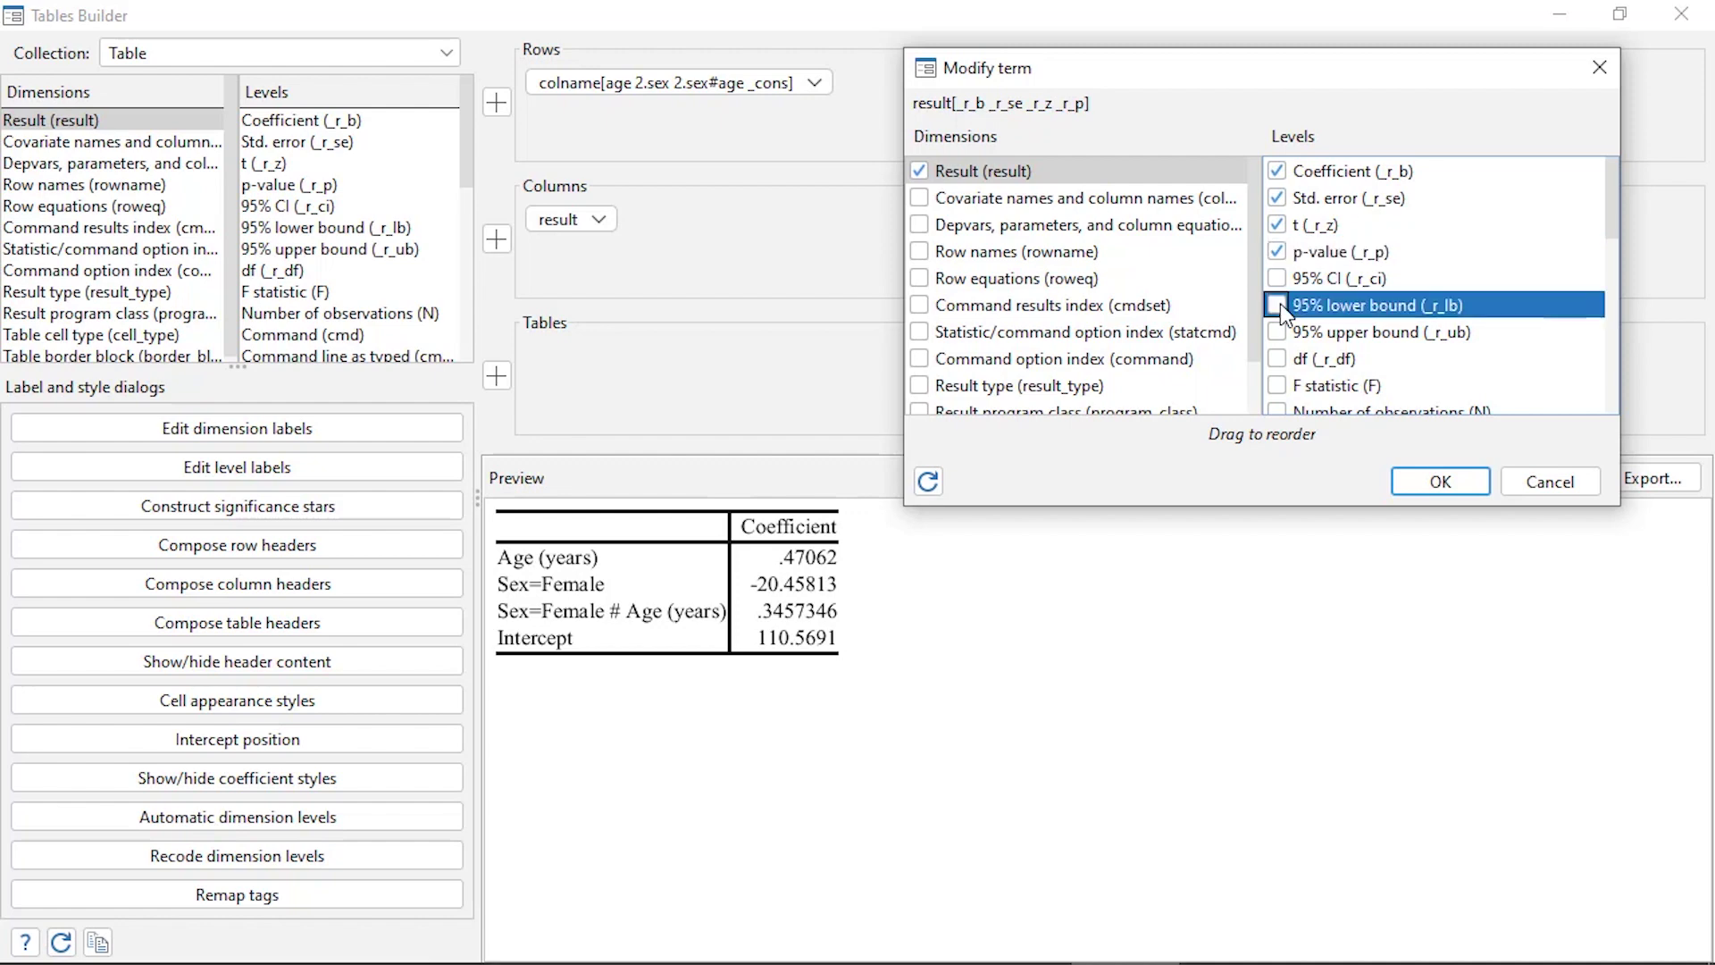
{"action": "left_click", "coordinate": [1277, 332]}
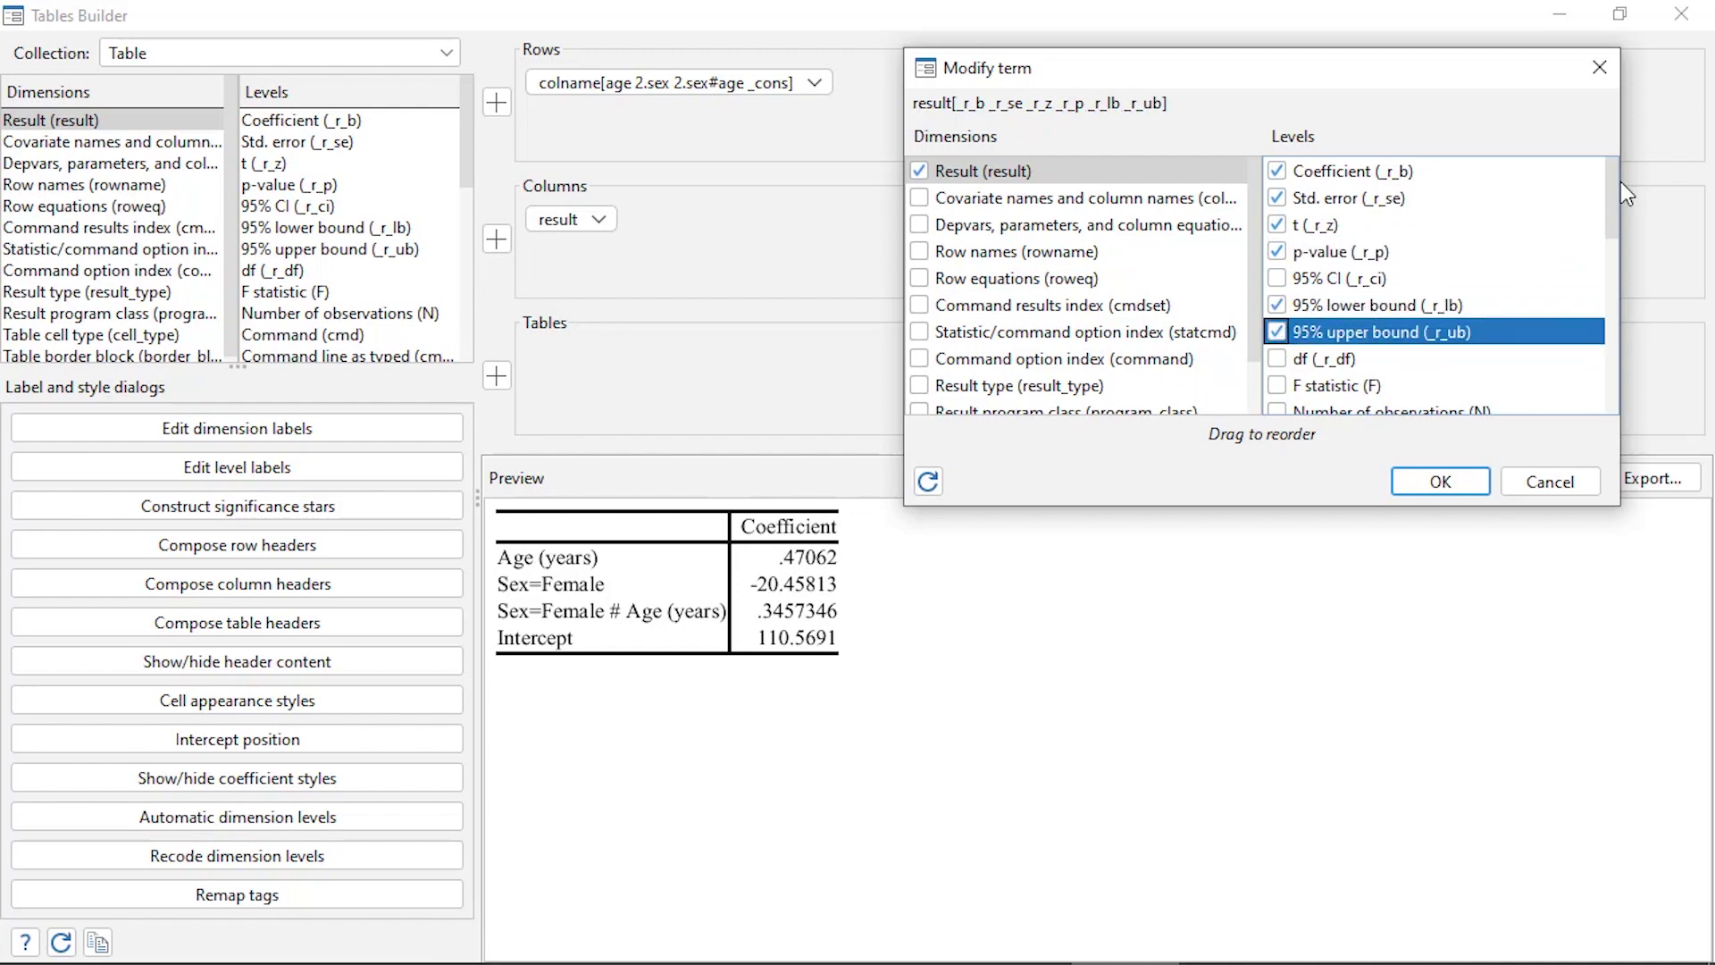
{"action": "mouse_move", "coordinate": [1614, 185]}
{"action": "left_mouse_down"}
{"action": "mouse_move", "coordinate": [1610, 253]}
{"action": "mouse_move", "coordinate": [1609, 175]}
{"action": "left_mouse_up"}
{"action": "left_click", "coordinate": [1441, 483]}
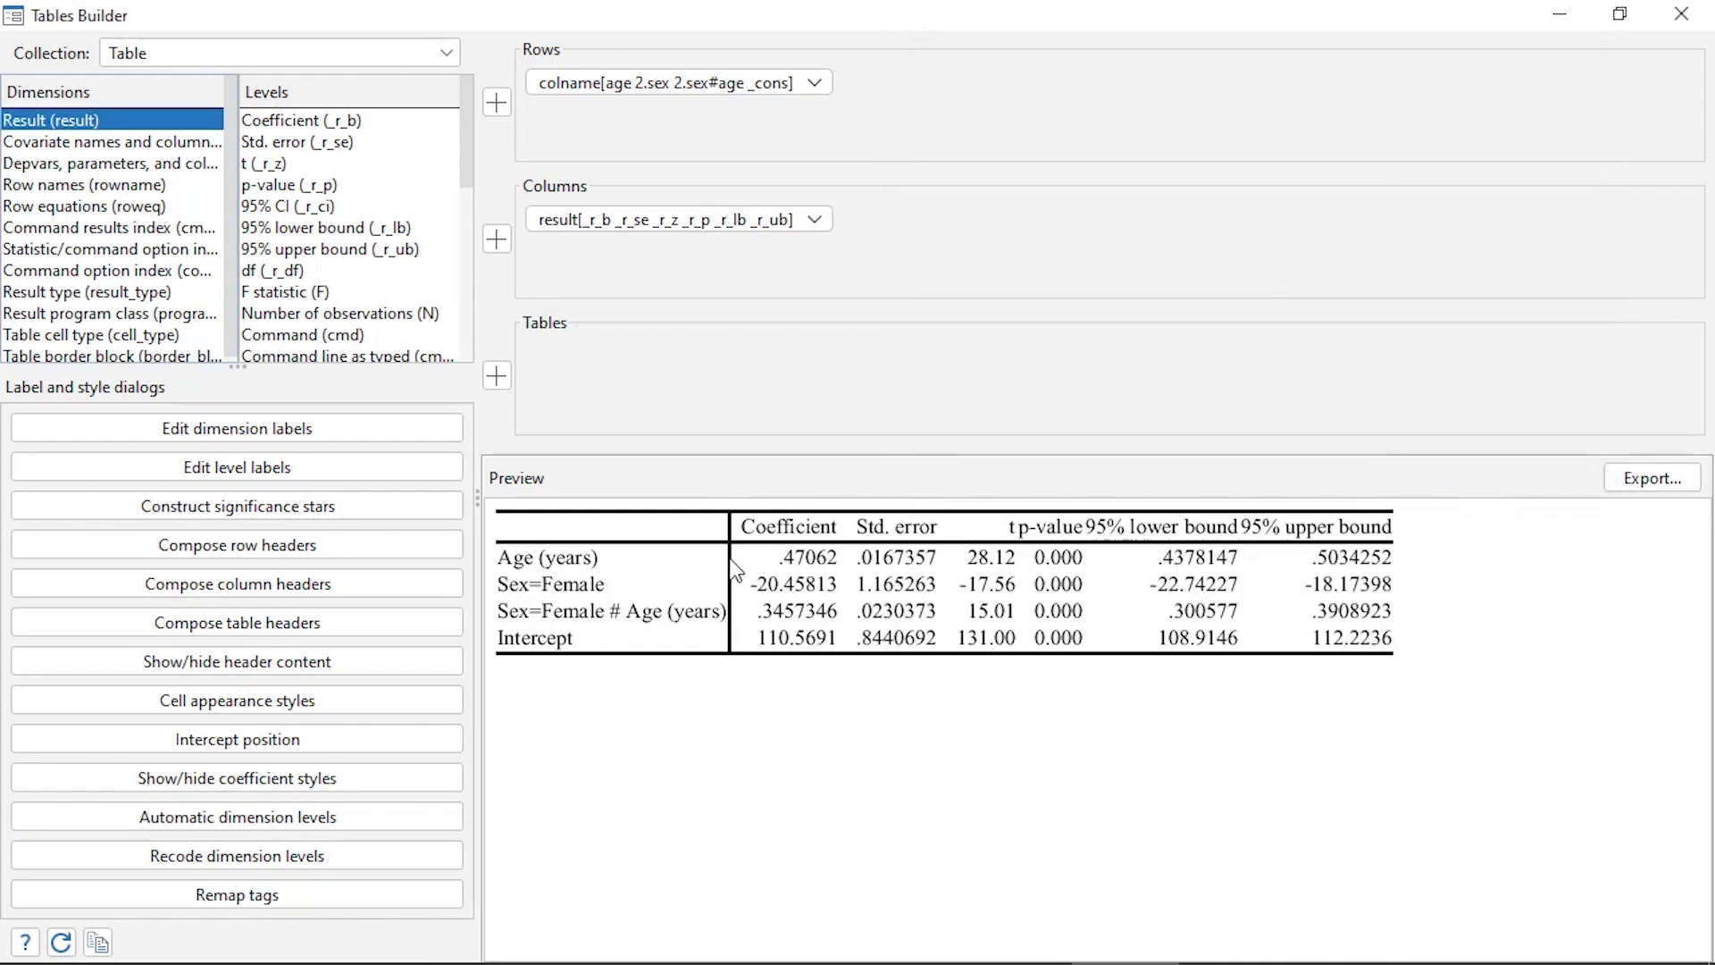
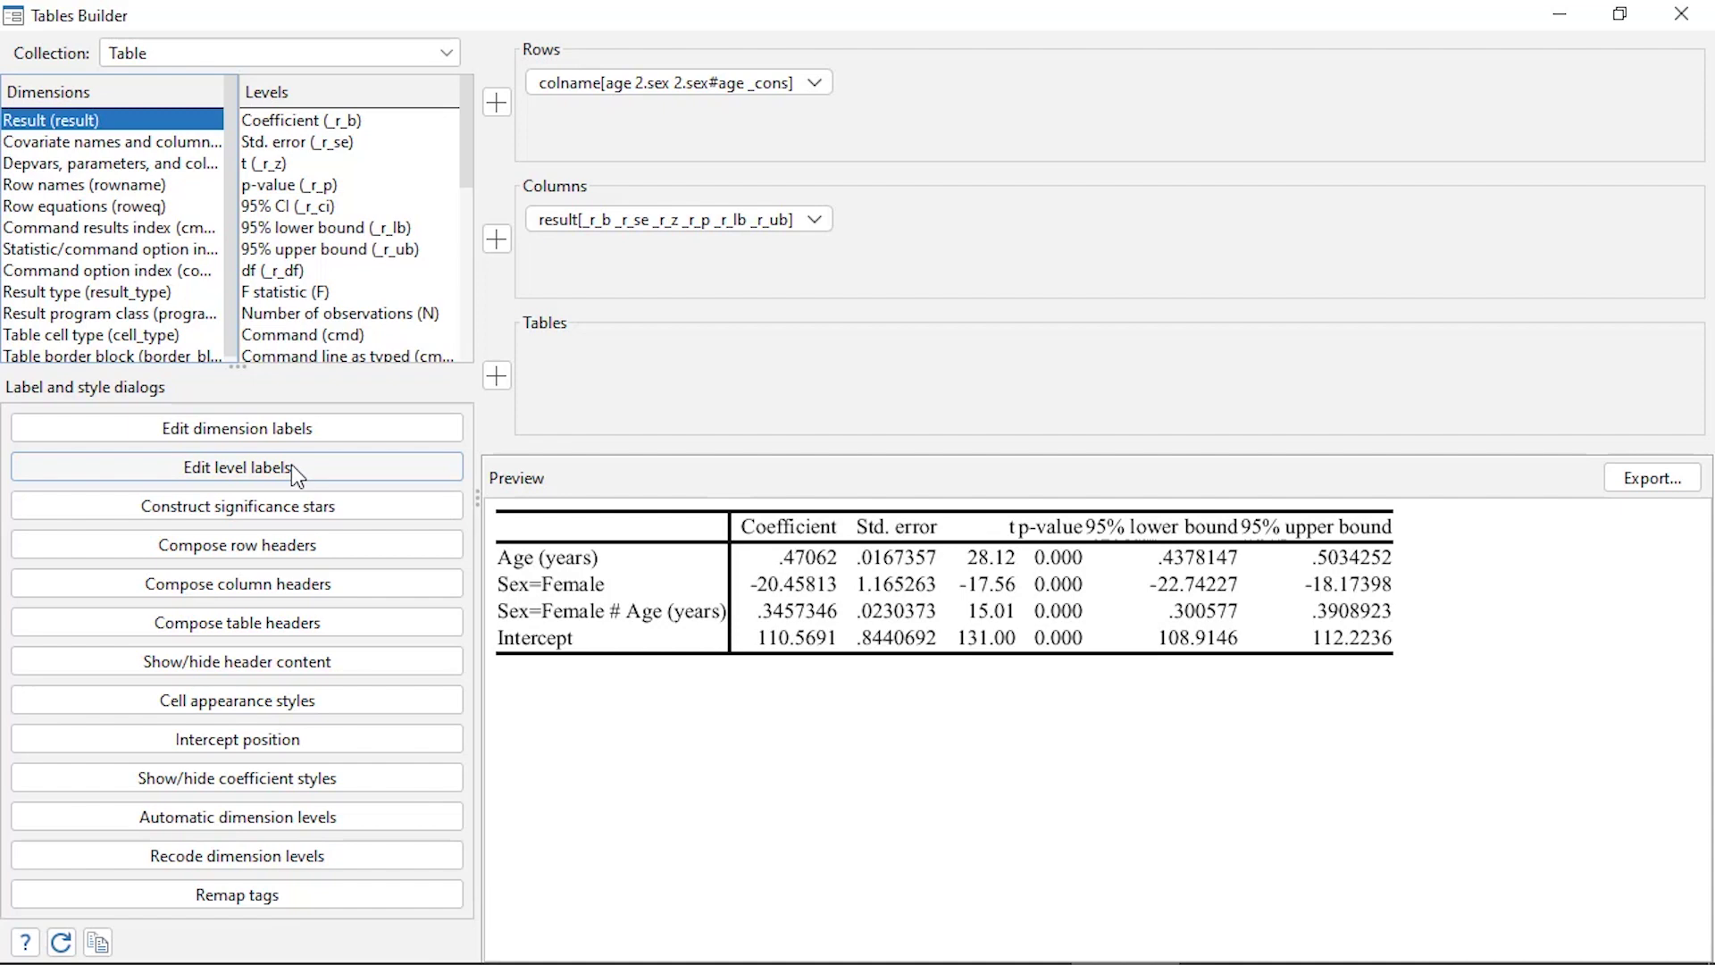
Step: Start editing level labels for the result dimension with four level labels
{"action": "left_click", "coordinate": [291, 465]}
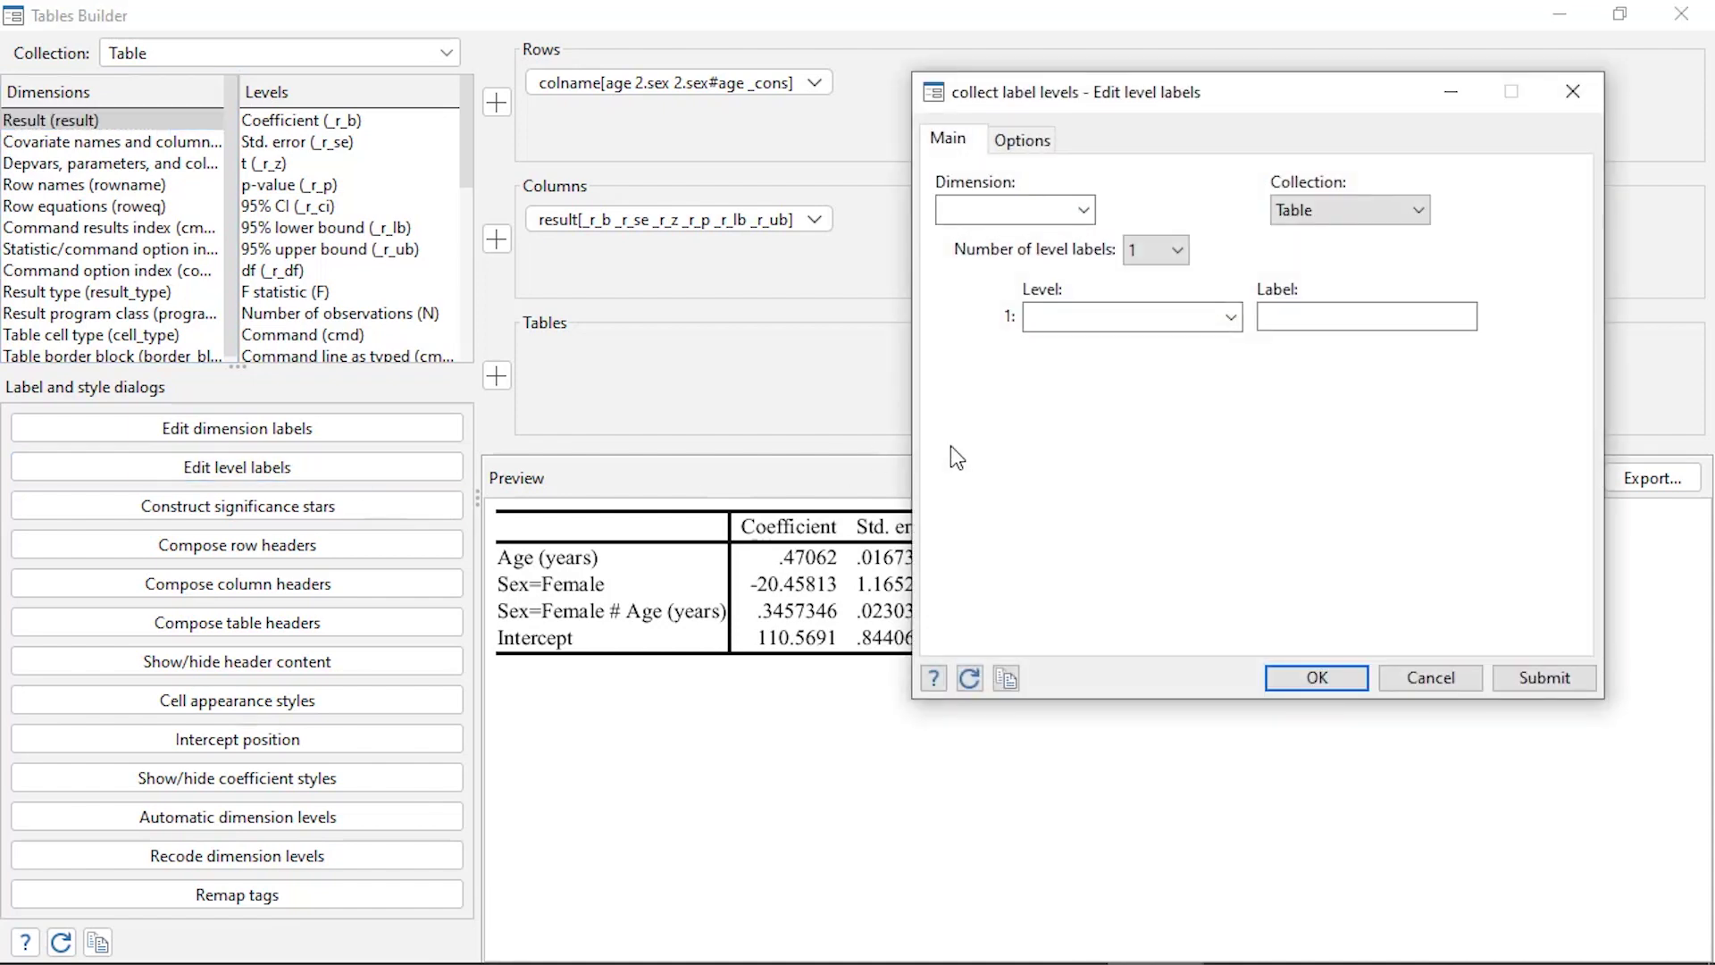
{"action": "left_click", "coordinate": [1085, 210]}
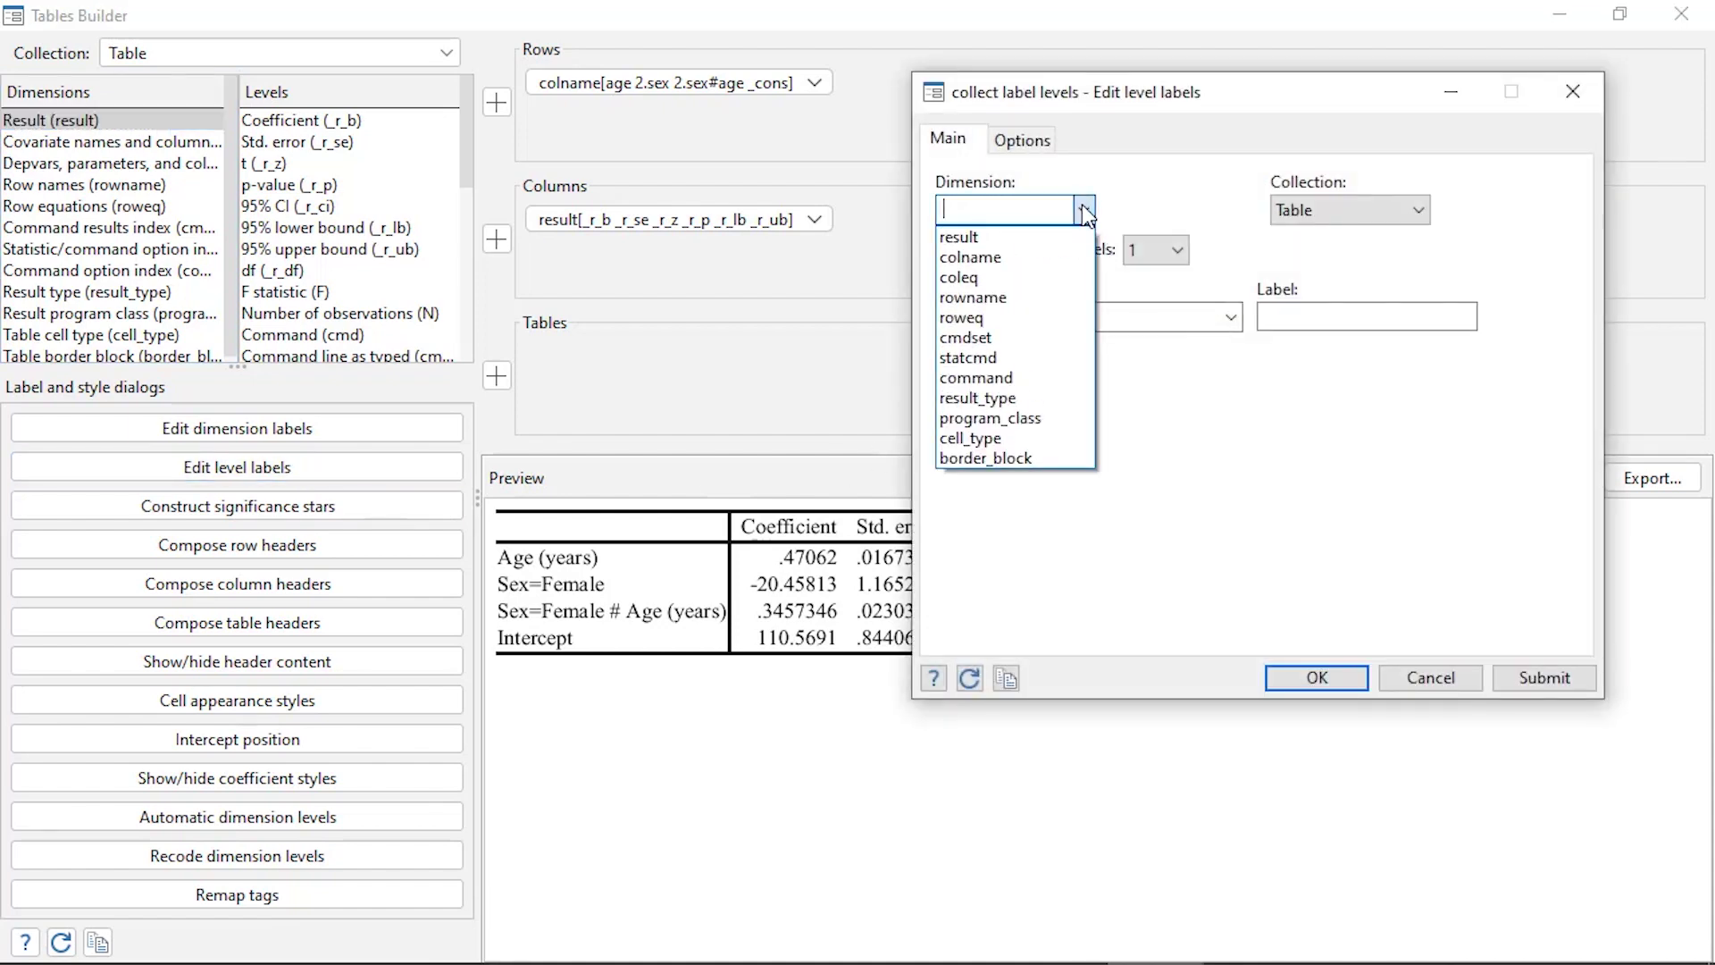
{"action": "left_click", "coordinate": [1063, 237]}
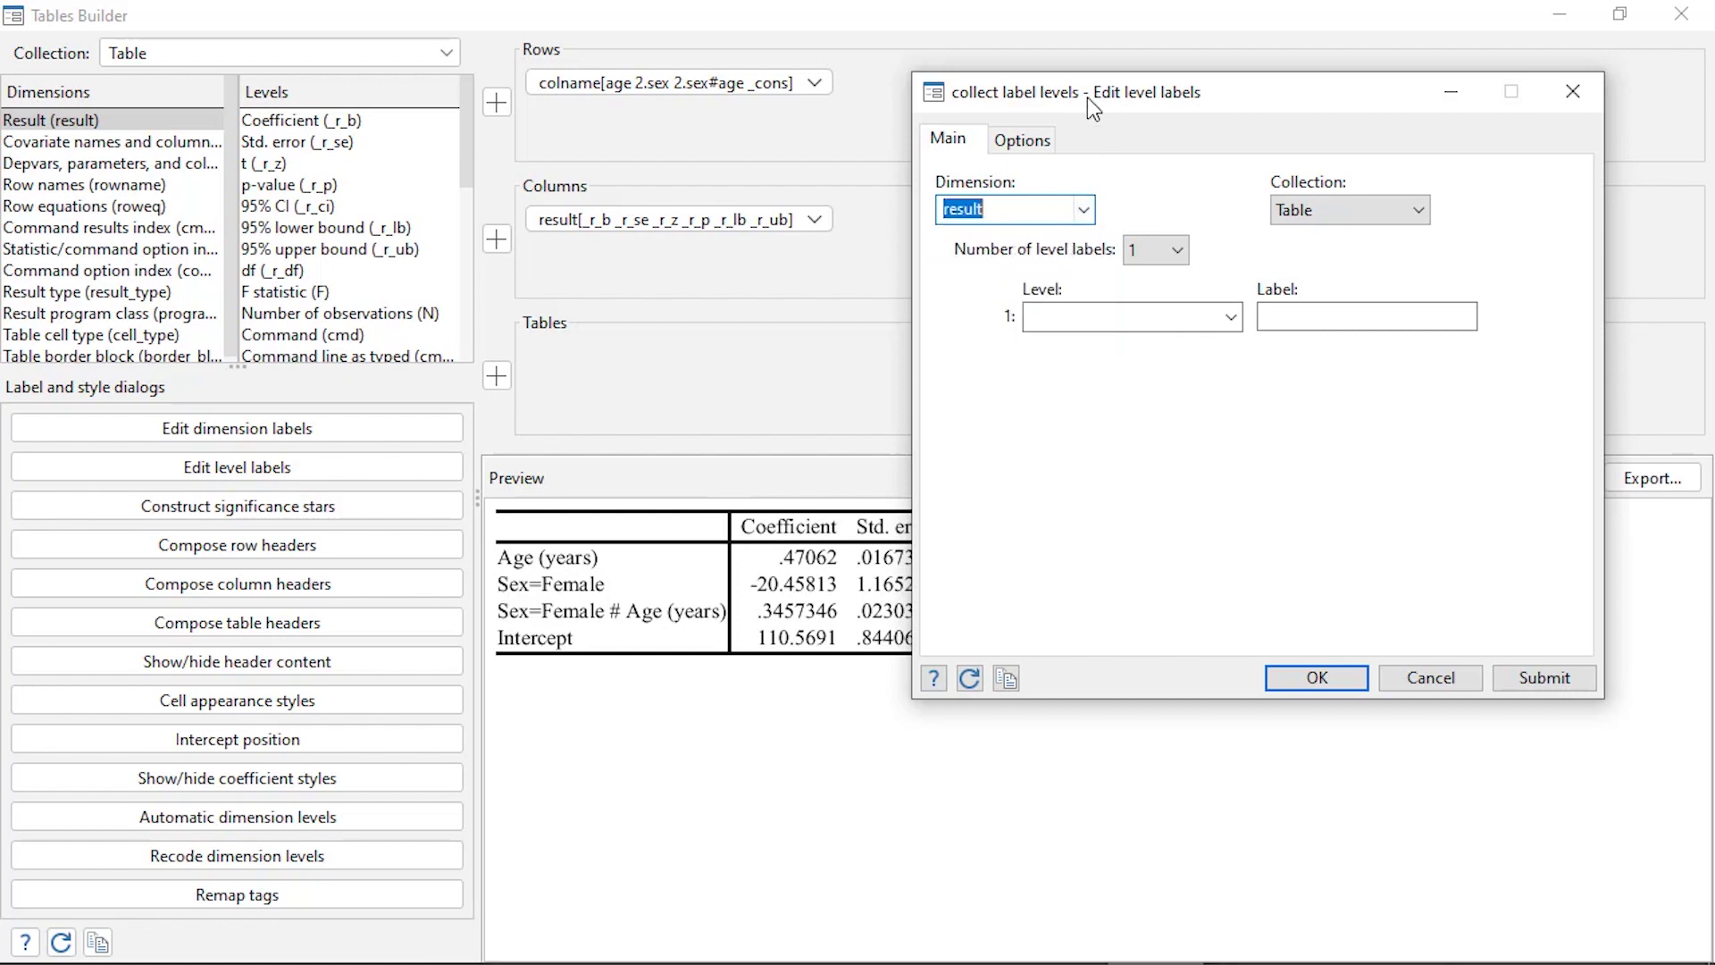
{"action": "left_click_drag", "start_coordinate": [1086, 98], "coordinate": [1162, 47]}
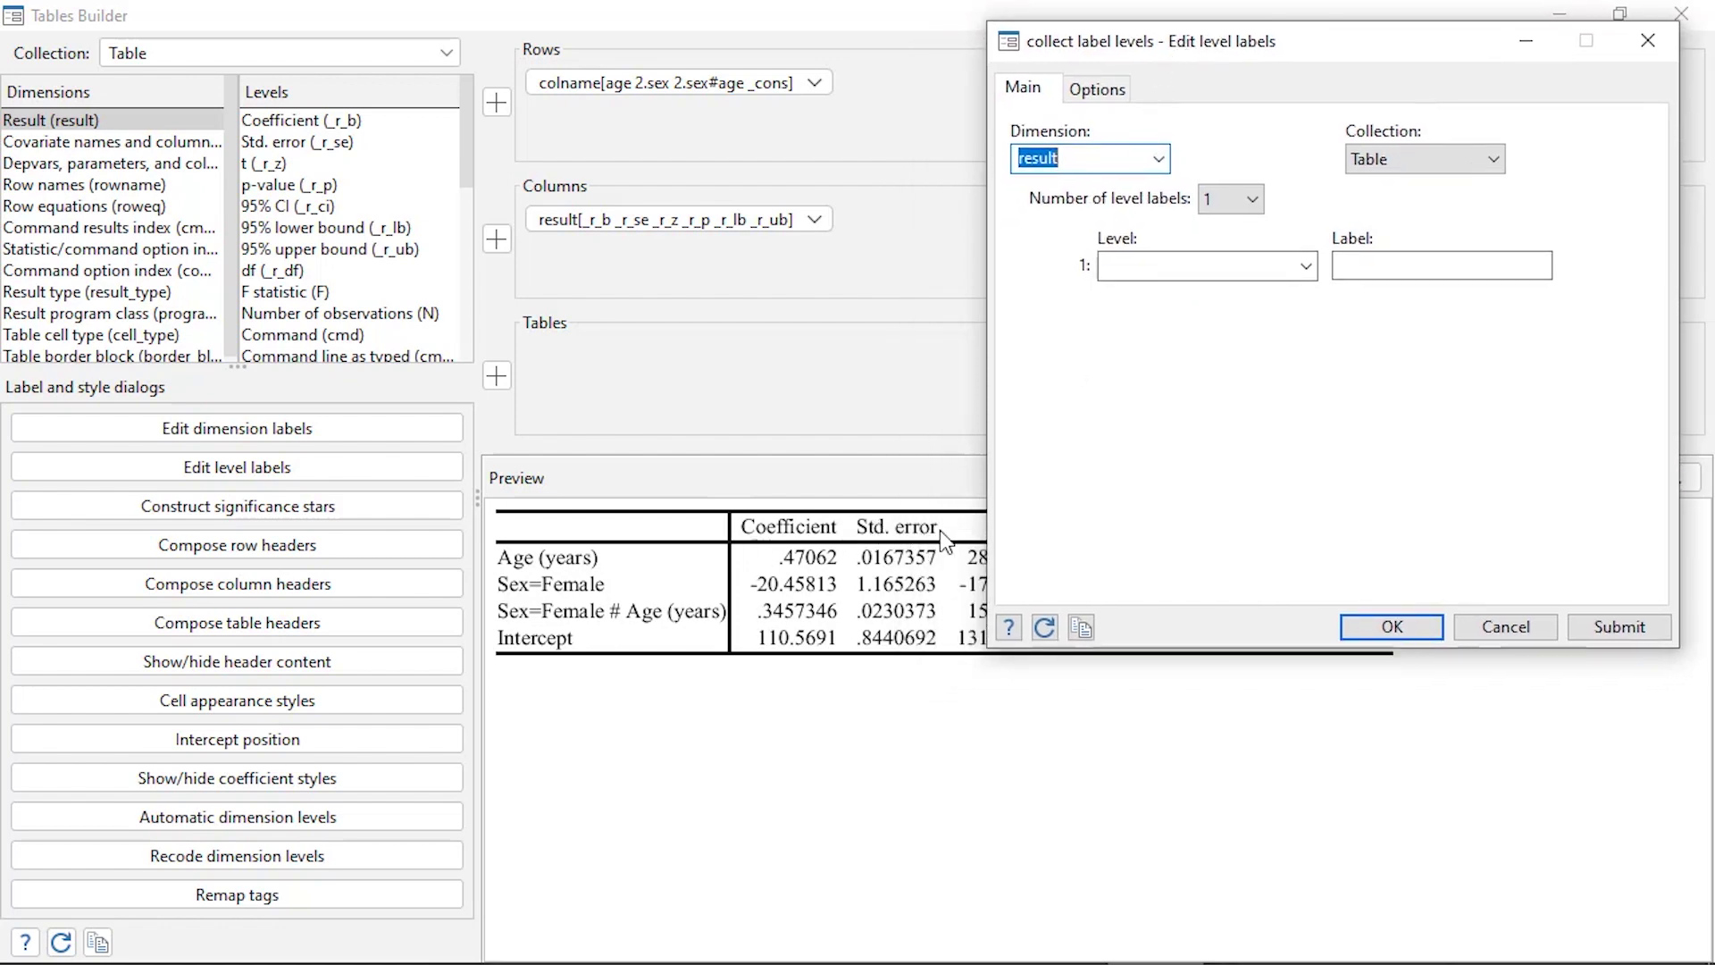
{"action": "mouse_move", "coordinate": [1222, 46]}
{"action": "left_mouse_down"}
{"action": "mouse_move", "coordinate": [501, 98]}
{"action": "mouse_move", "coordinate": [730, 63]}
{"action": "mouse_move", "coordinate": [1076, 44]}
{"action": "mouse_move", "coordinate": [1204, 66]}
{"action": "left_mouse_up"}
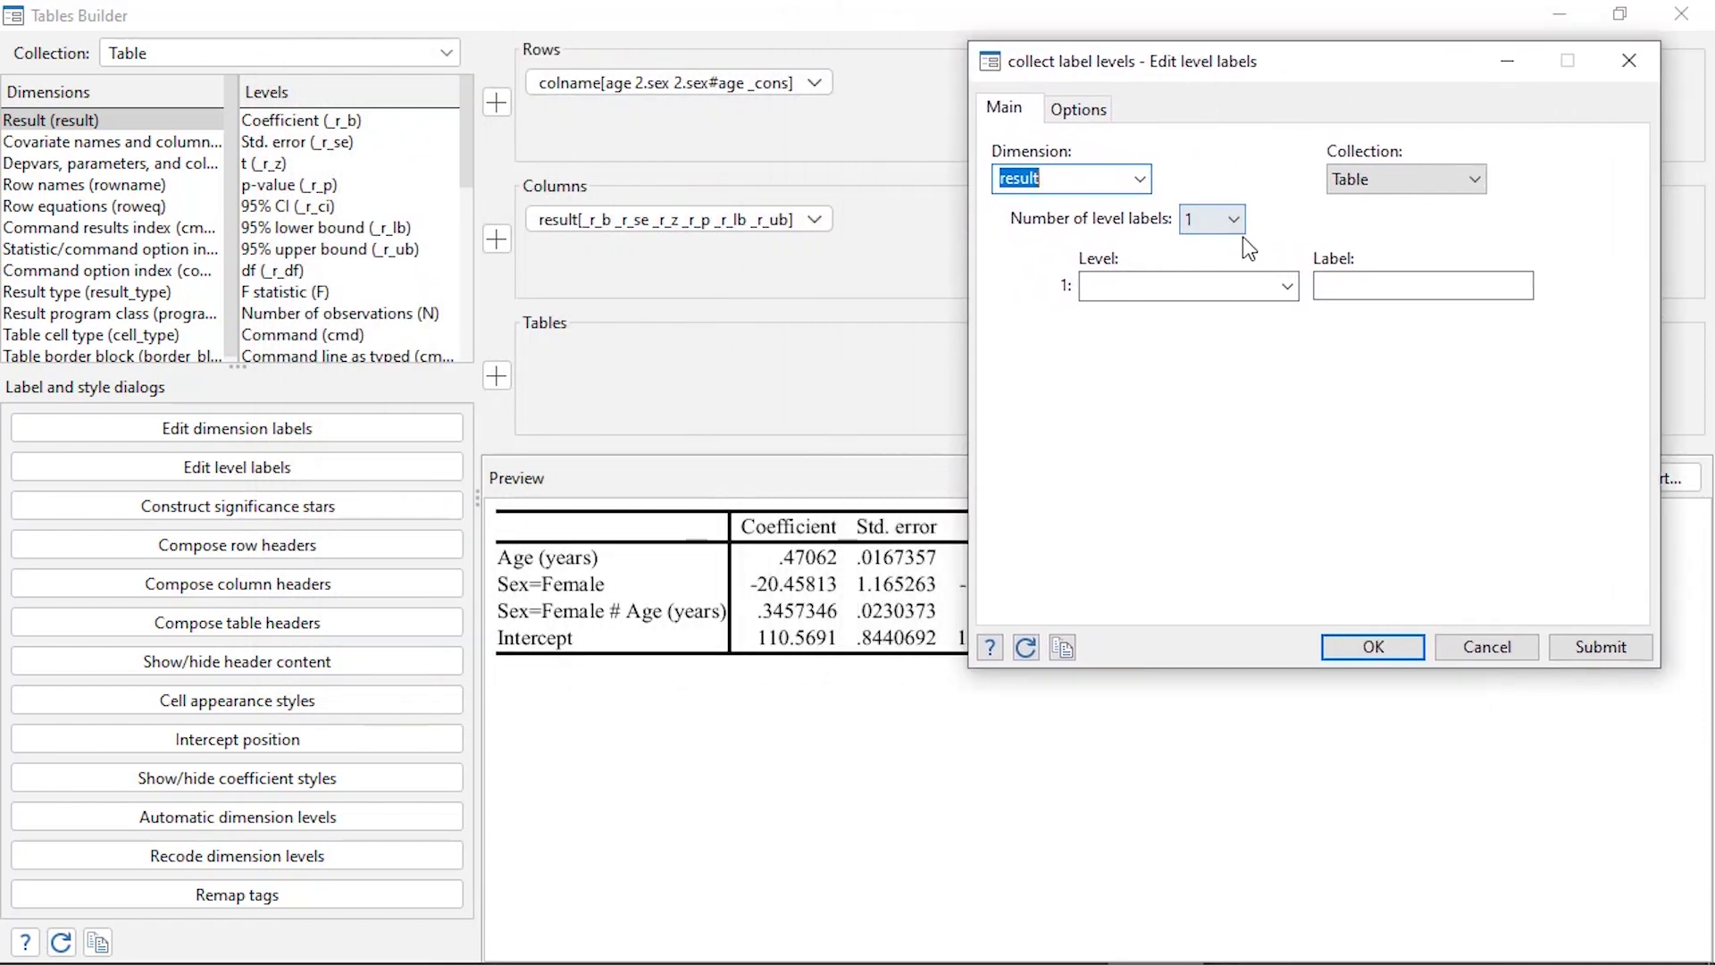
{"action": "left_click", "coordinate": [1142, 177]}
{"action": "left_click", "coordinate": [1140, 206]}
{"action": "left_click", "coordinate": [1229, 225]}
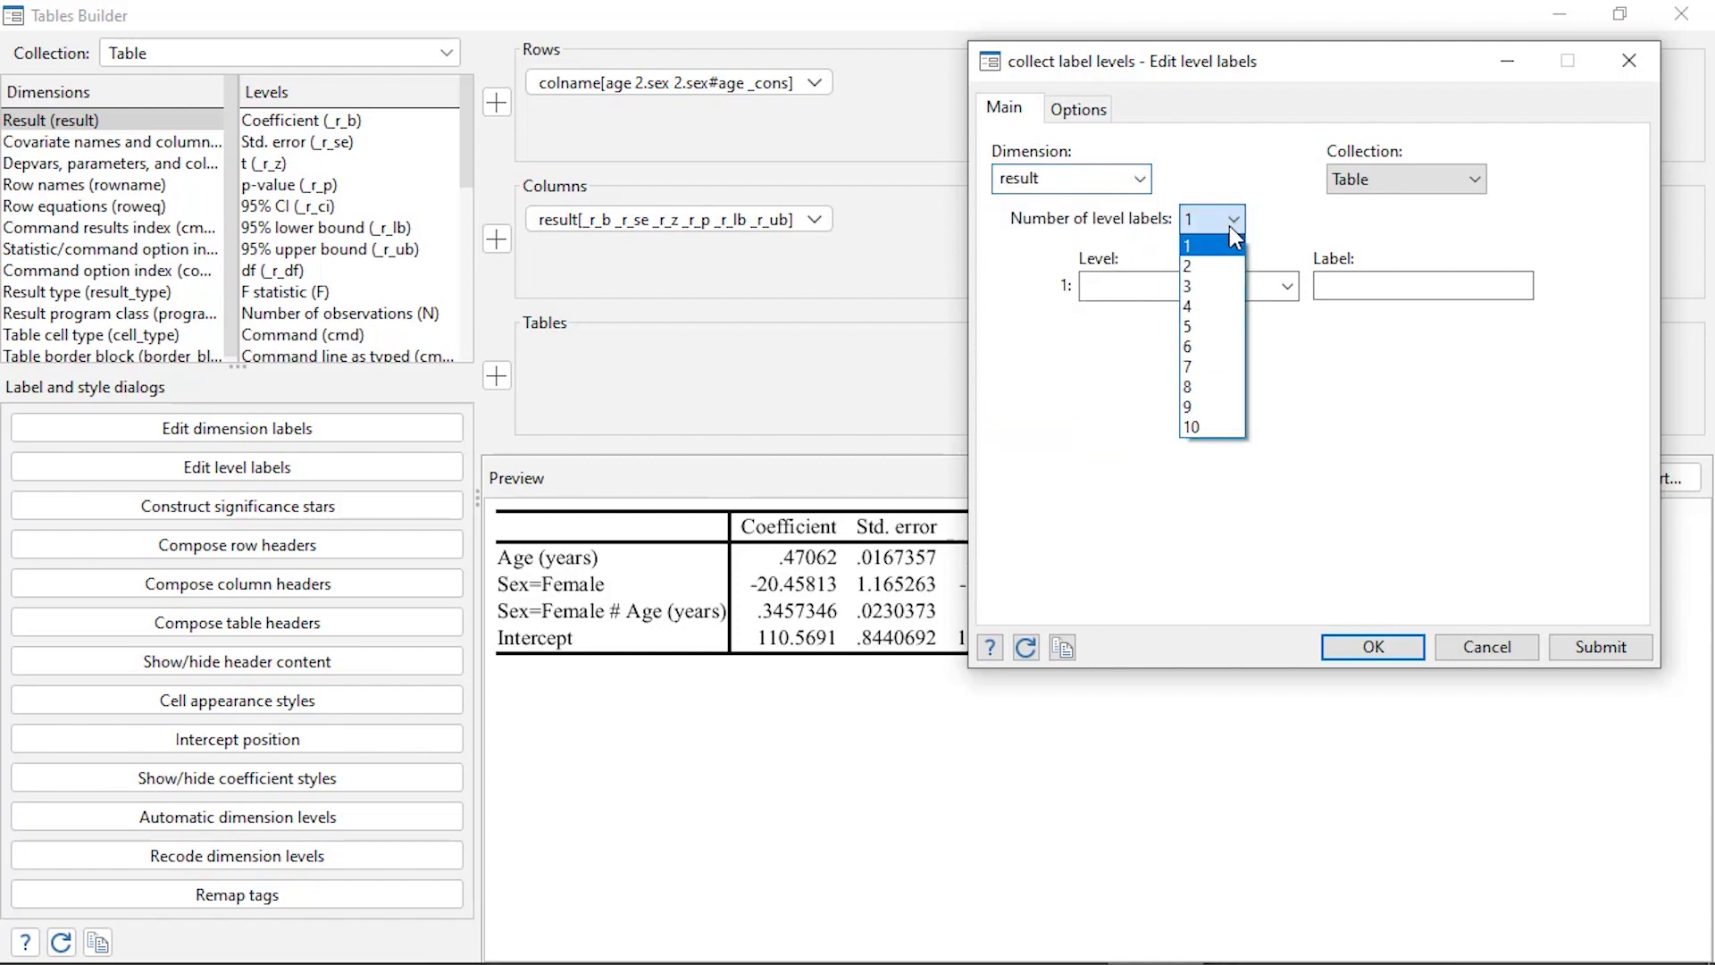
{"action": "left_click", "coordinate": [1226, 308]}
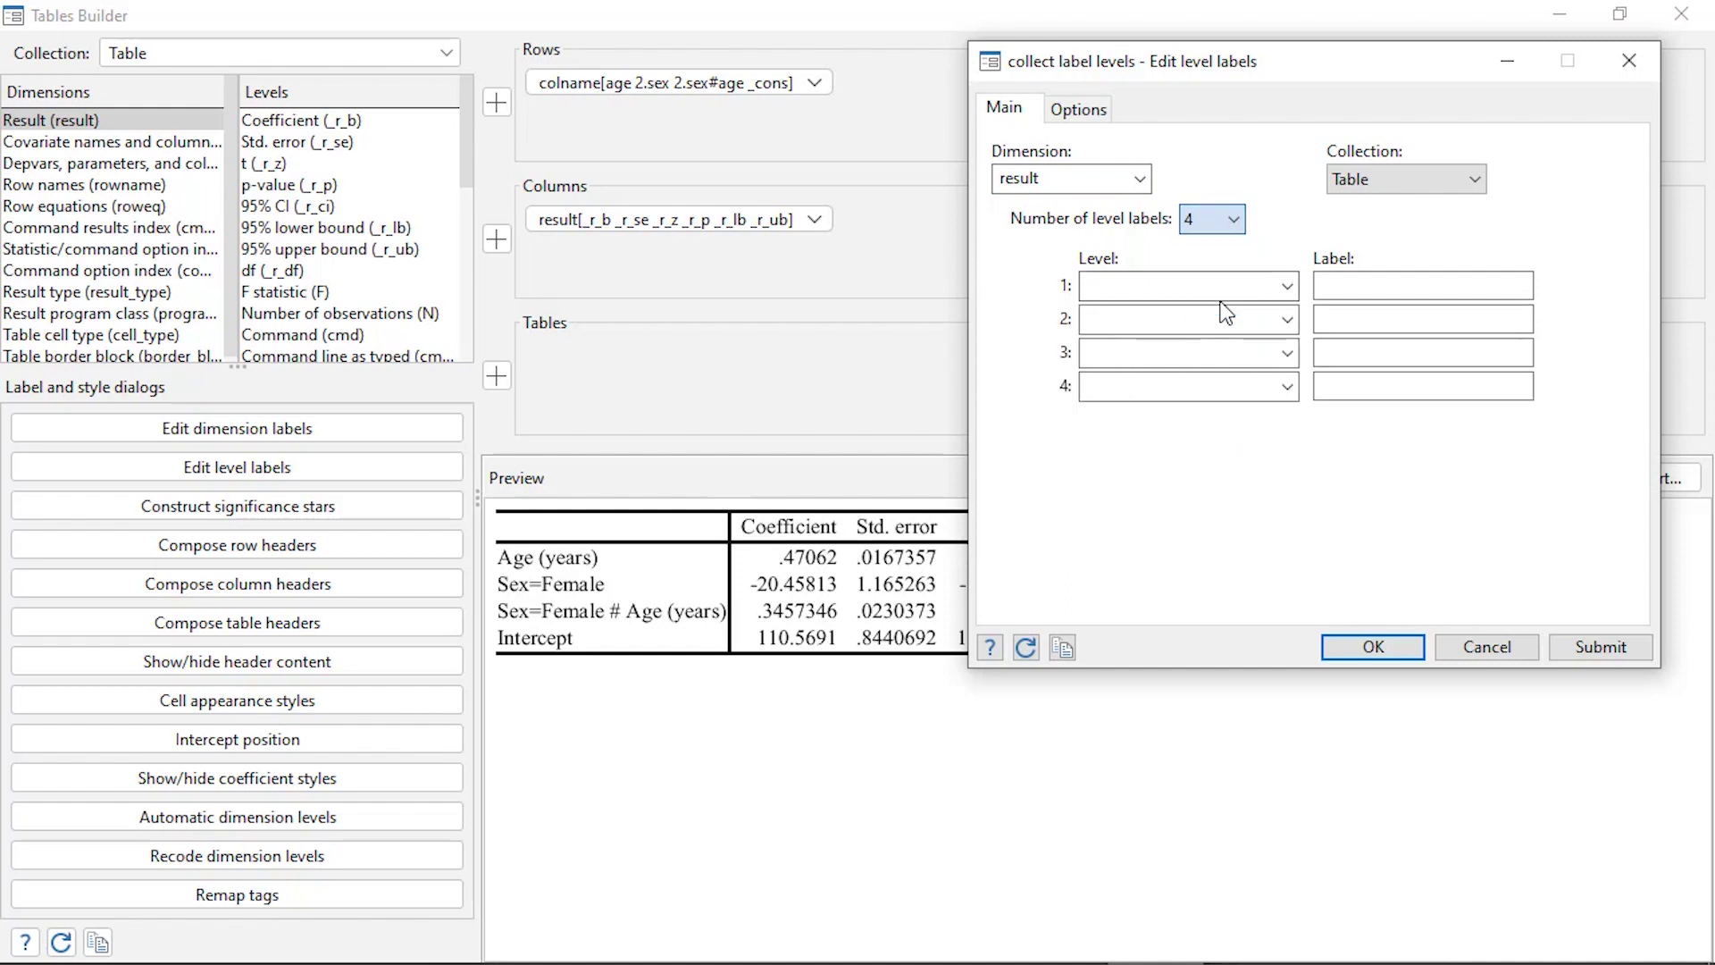
Step: Relabel the first level, _r_b, as "Coef."
{"action": "left_click", "coordinate": [1290, 286]}
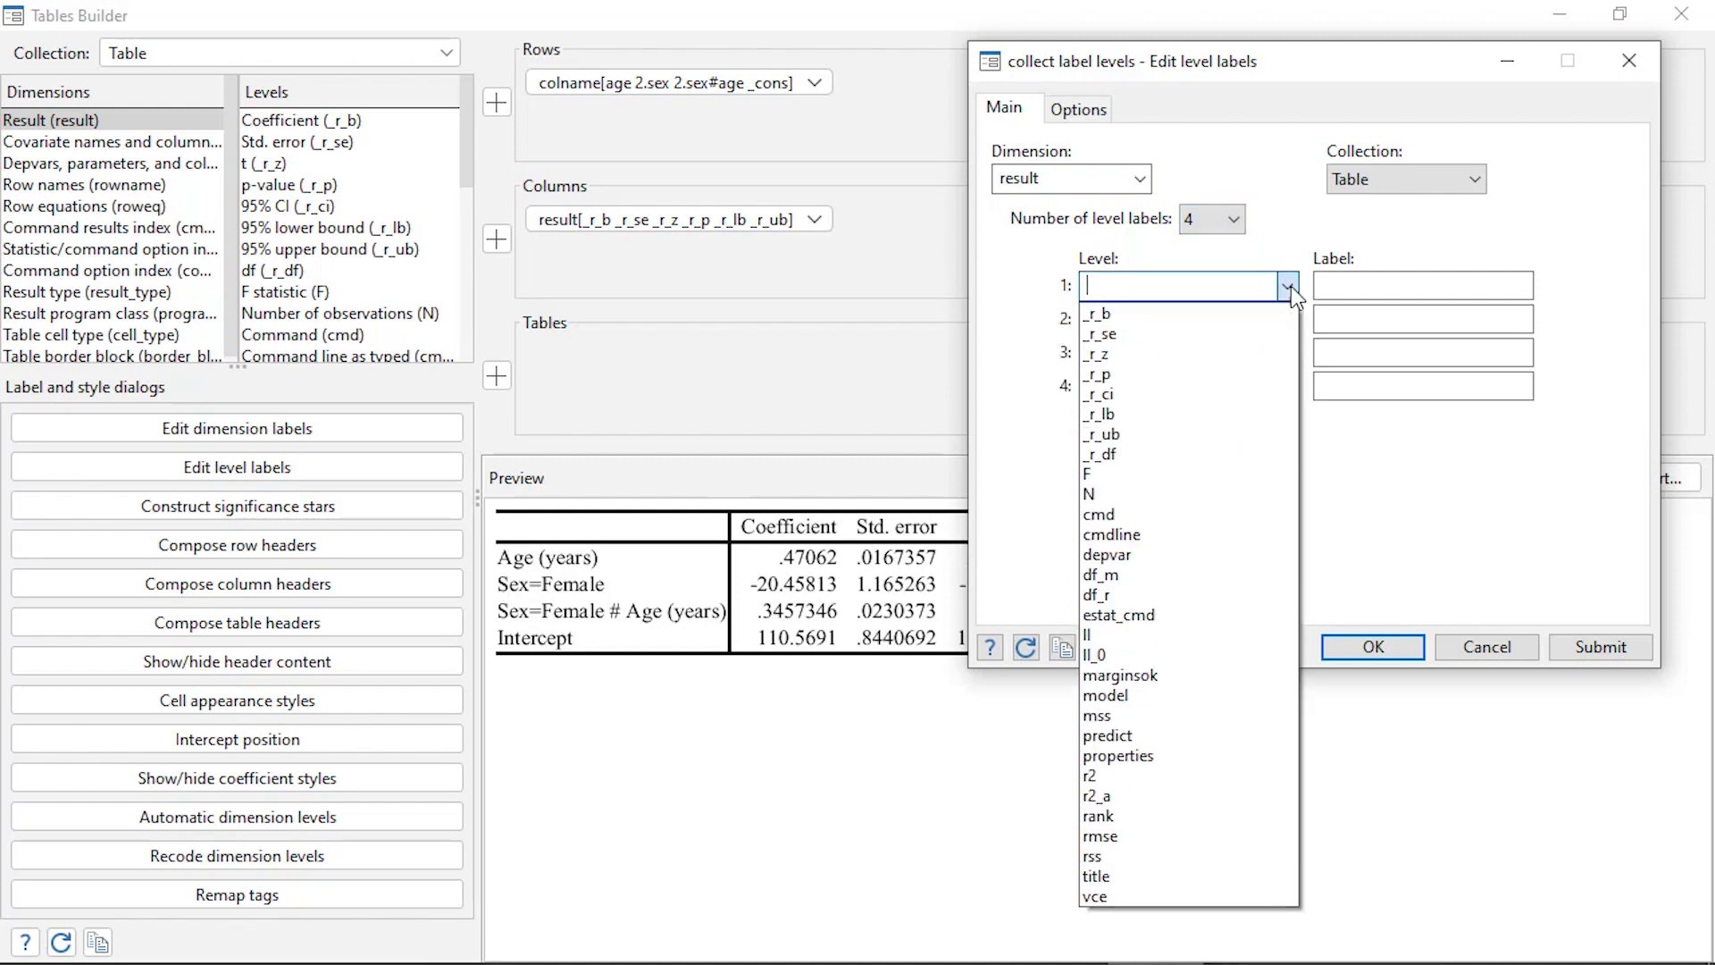
{"action": "left_click", "coordinate": [1226, 312]}
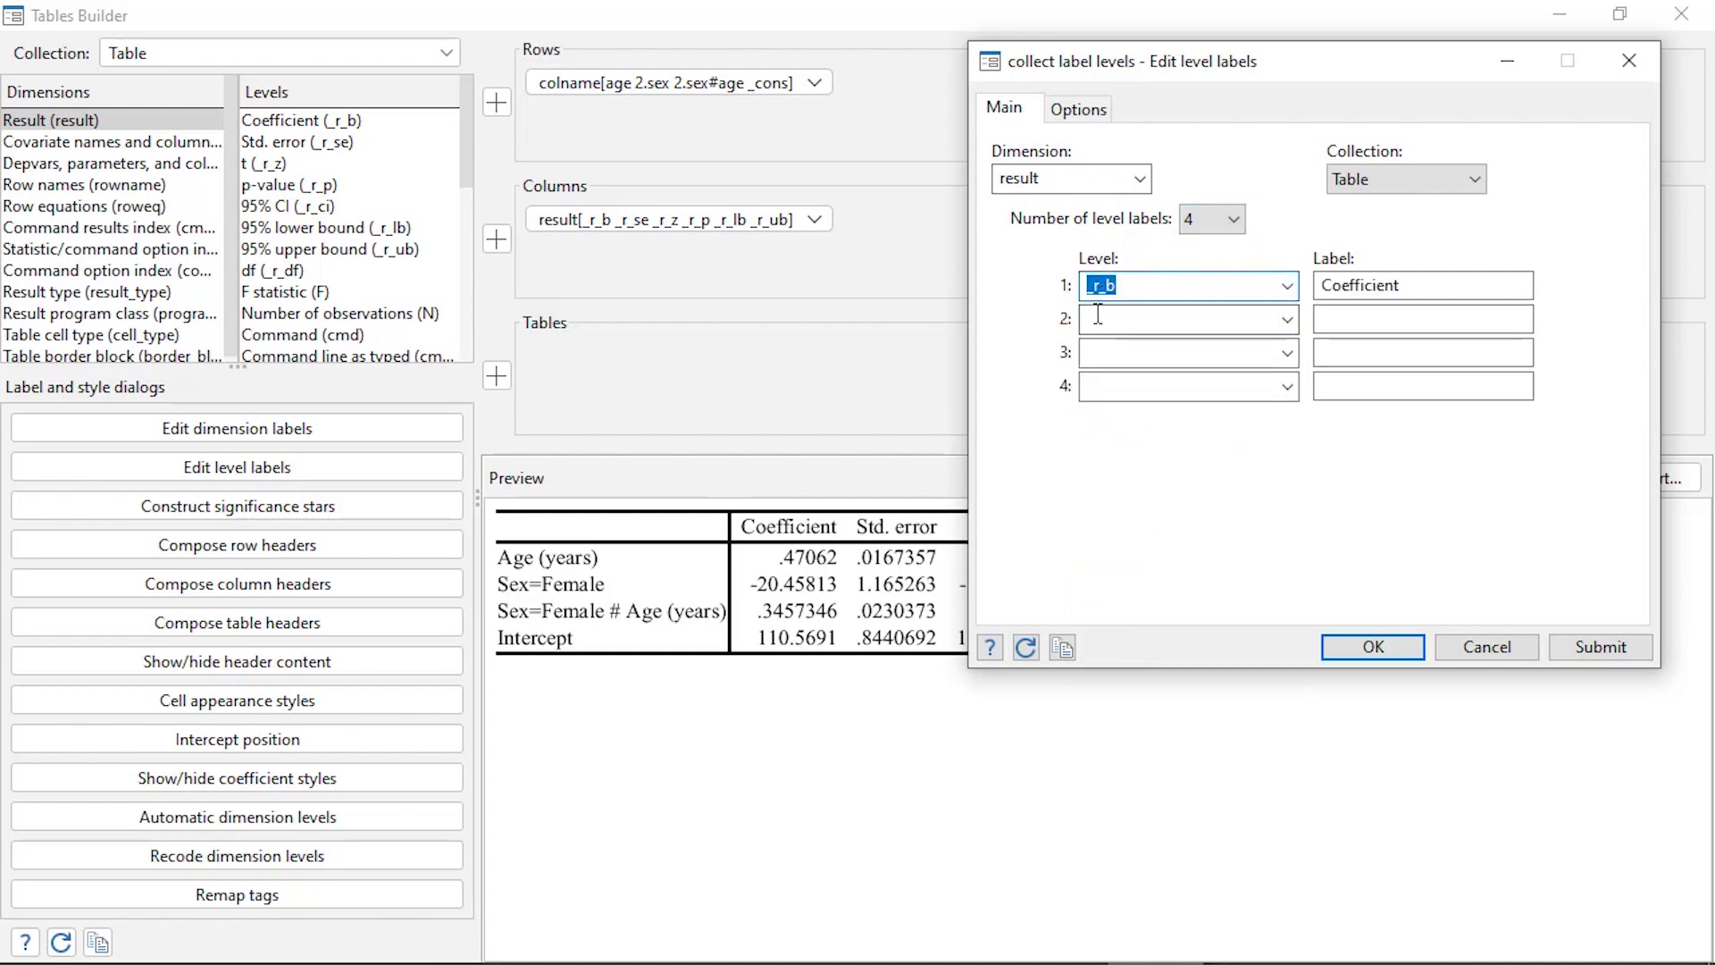
{"action": "left_click", "coordinate": [1440, 285]}
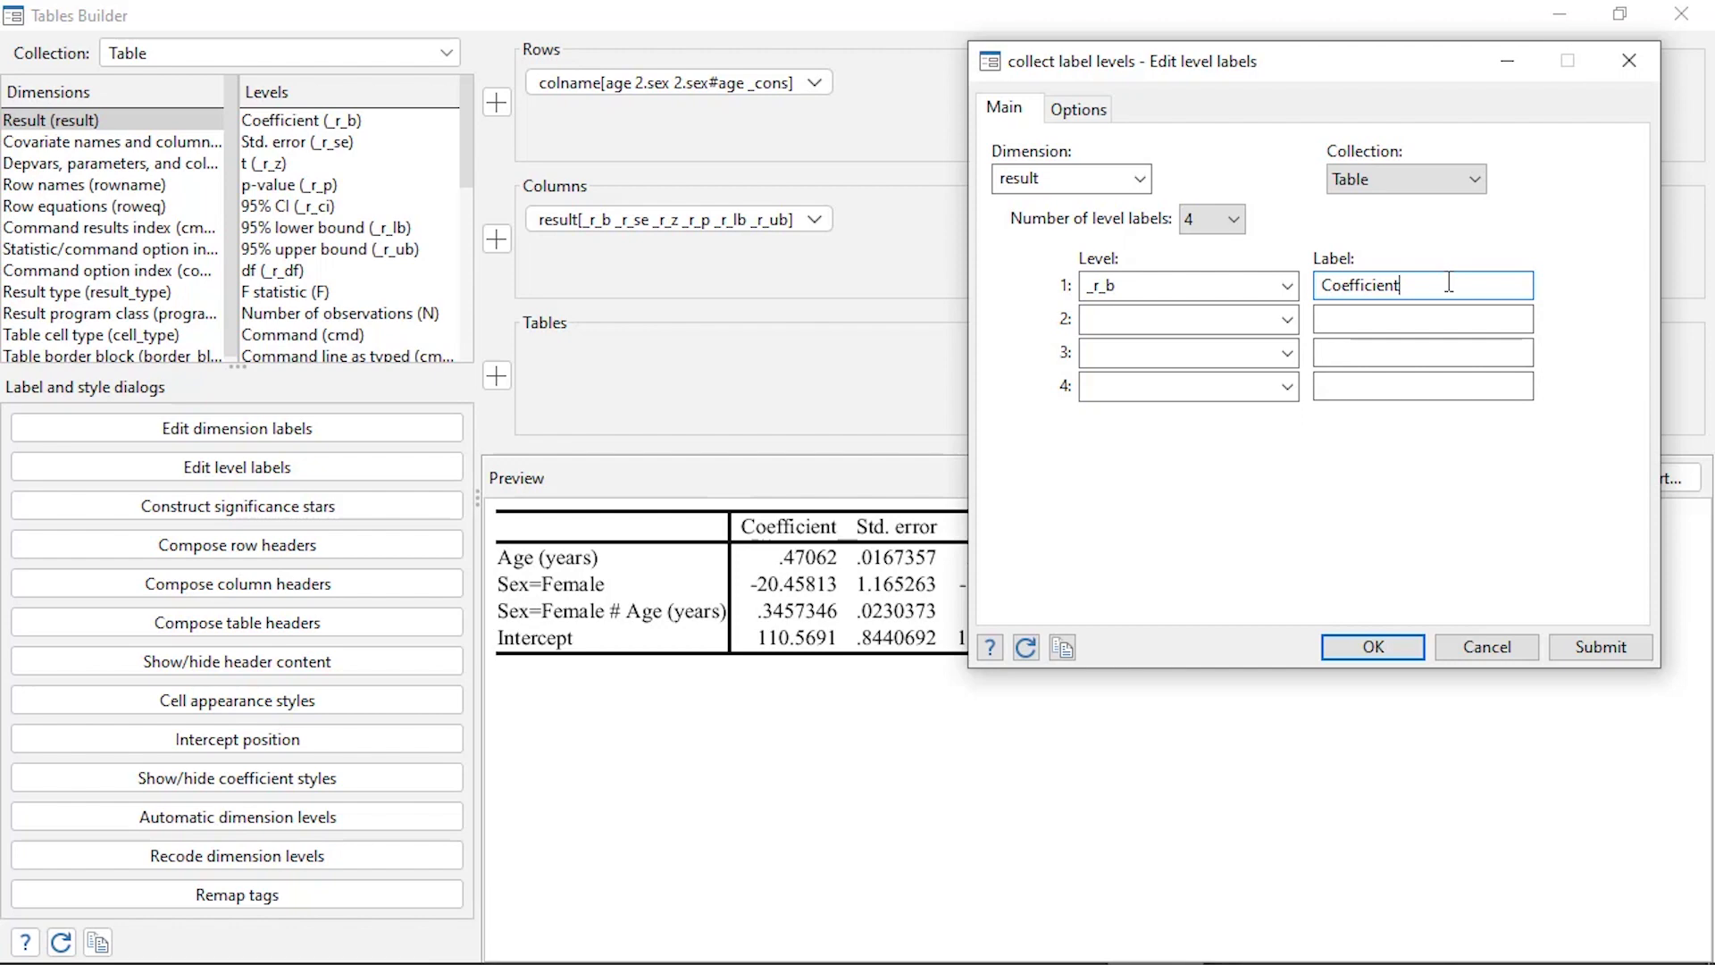
{"action": "key", "text": "BackSpace"}
{"action": "key", "text": "BackSpace"}
{"action": "key", "text": "BackSpace"}
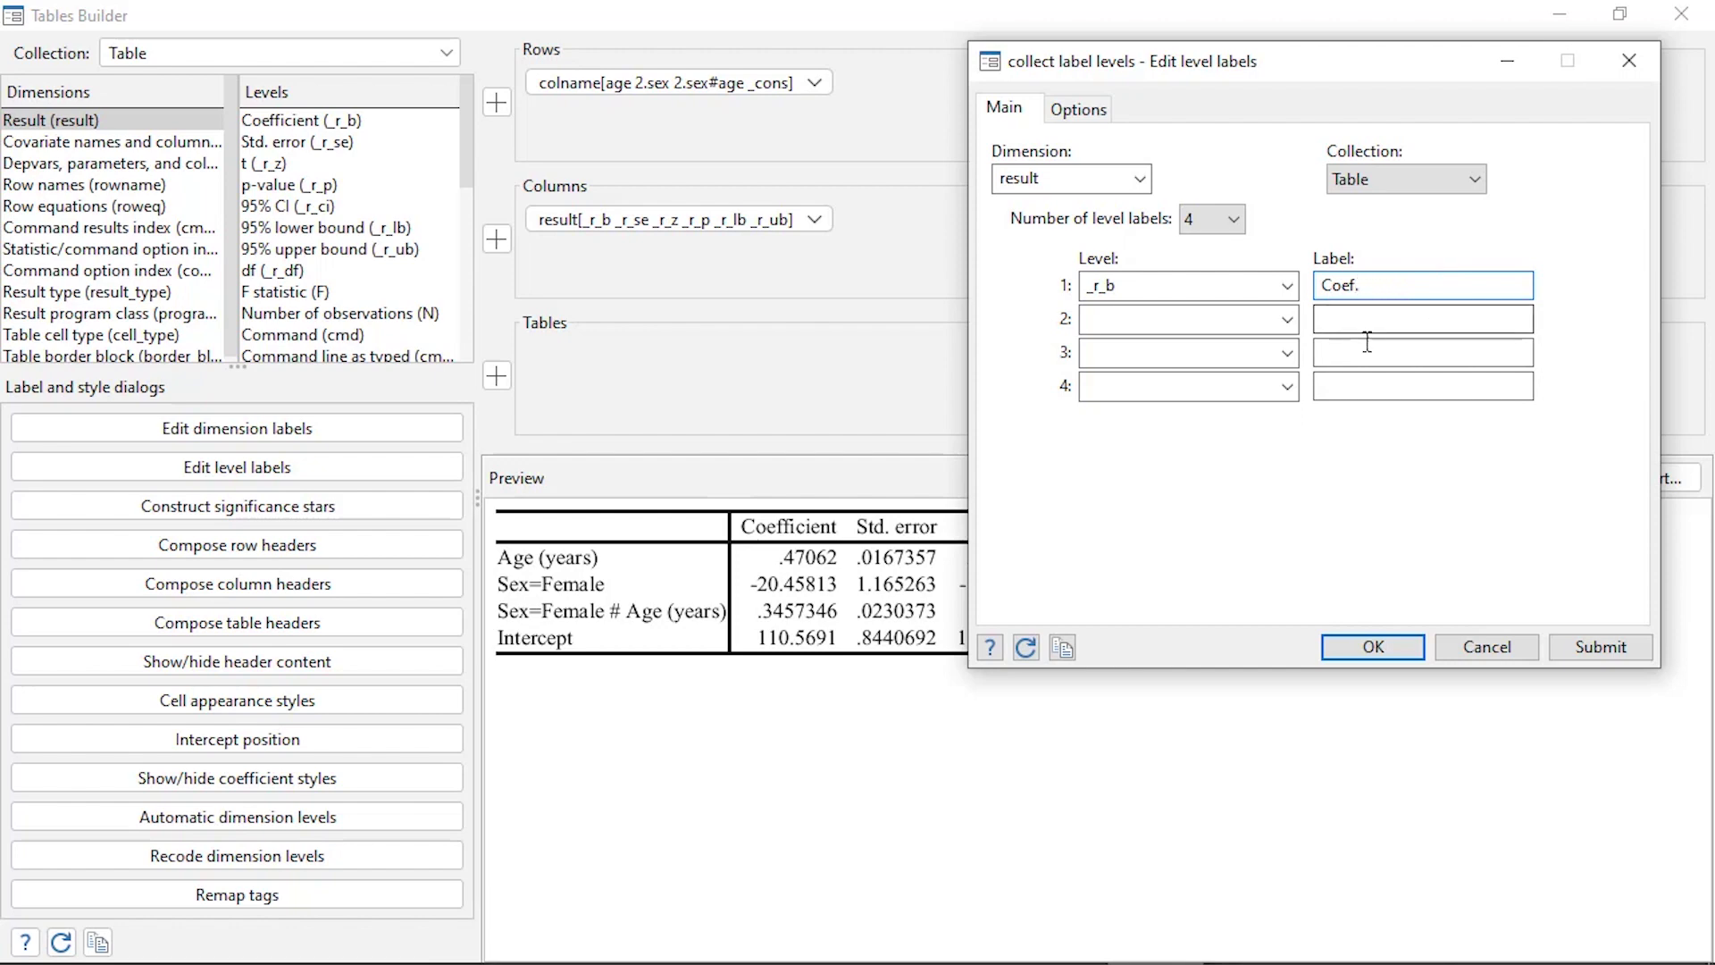
Step: Choose _r_se as the second level and change its label to "SE"
{"action": "left_click", "coordinate": [1288, 321]}
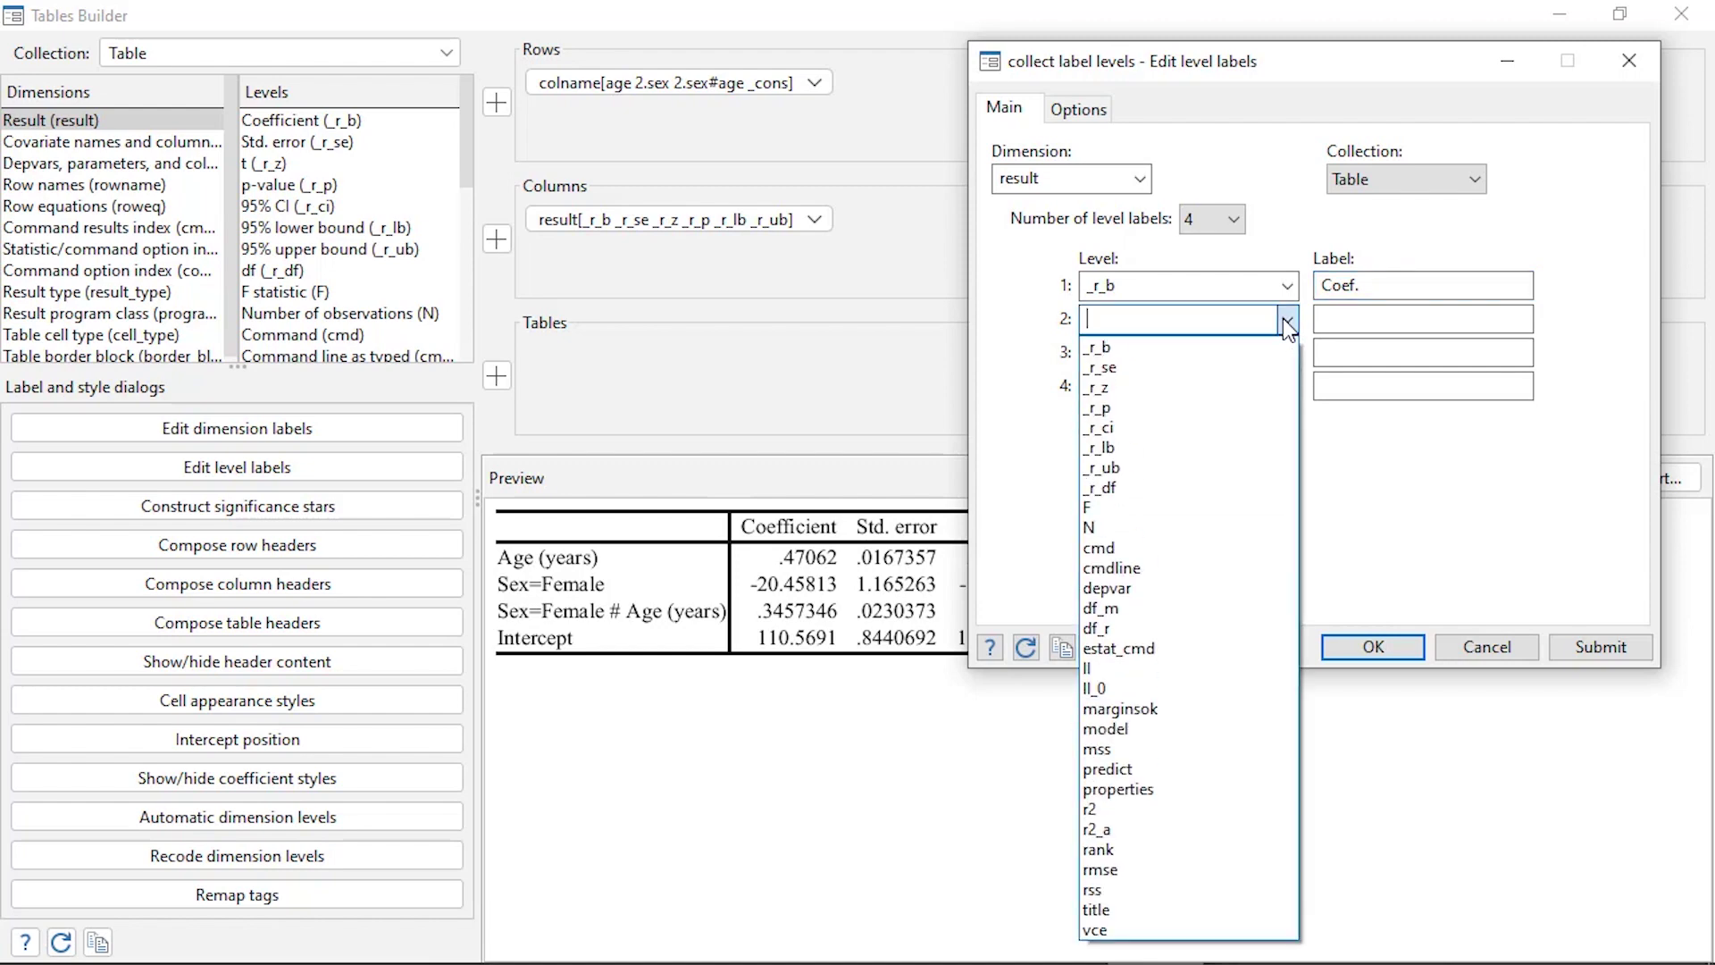
{"action": "left_click", "coordinate": [1223, 377]}
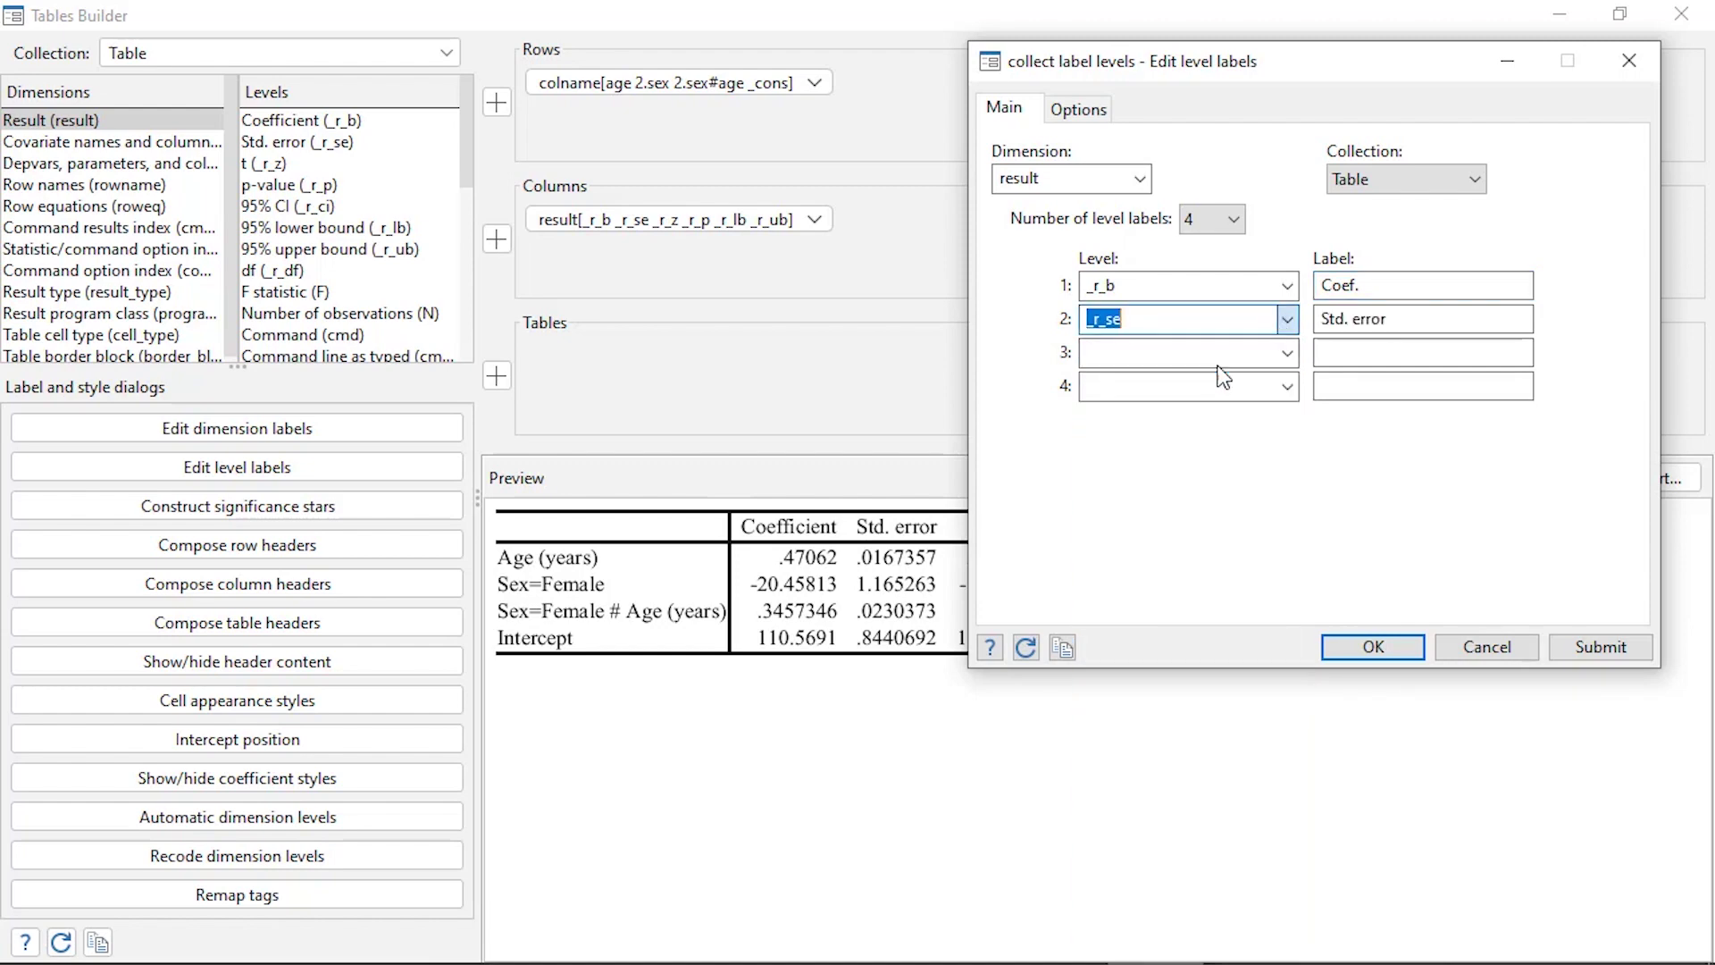
{"action": "left_click", "coordinate": [1412, 319]}
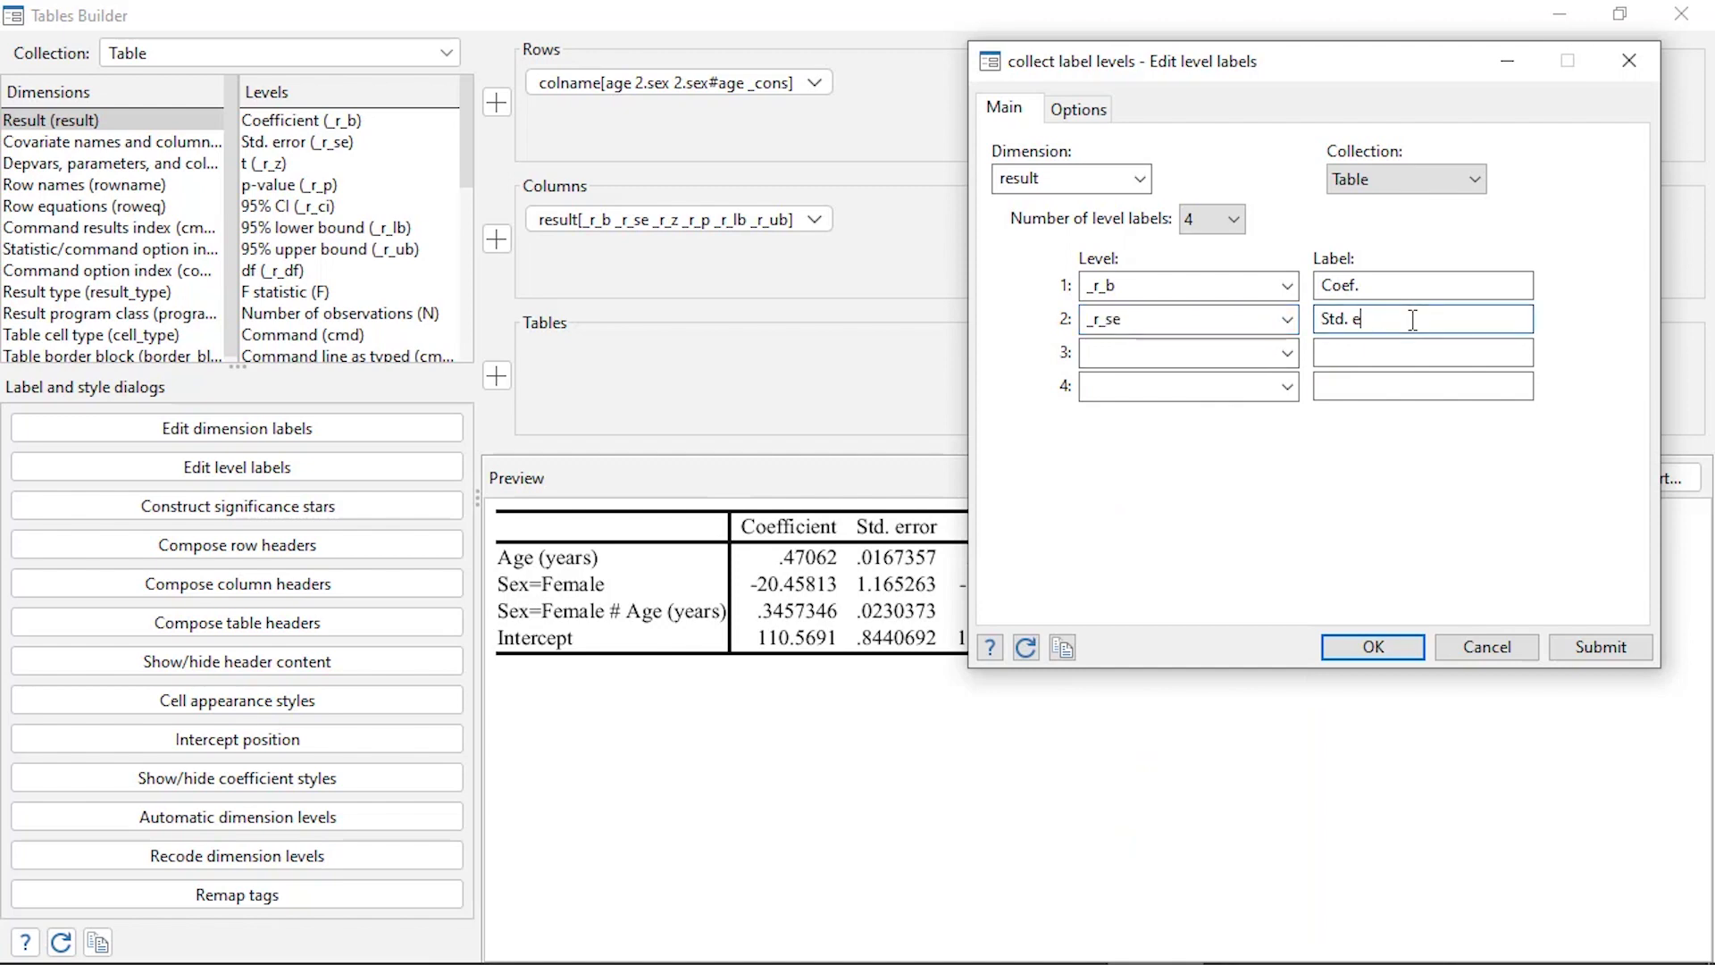
{"action": "key", "text": "BackSpace"}
{"action": "key", "text": "BackSpace"}
{"action": "key", "text": "BackSpace"}
{"action": "type", "text": "E"}
Step: Choose _r_lb as the third level and shorten its label to "__LEVEL__% lower"
{"action": "left_click", "coordinate": [1286, 354]}
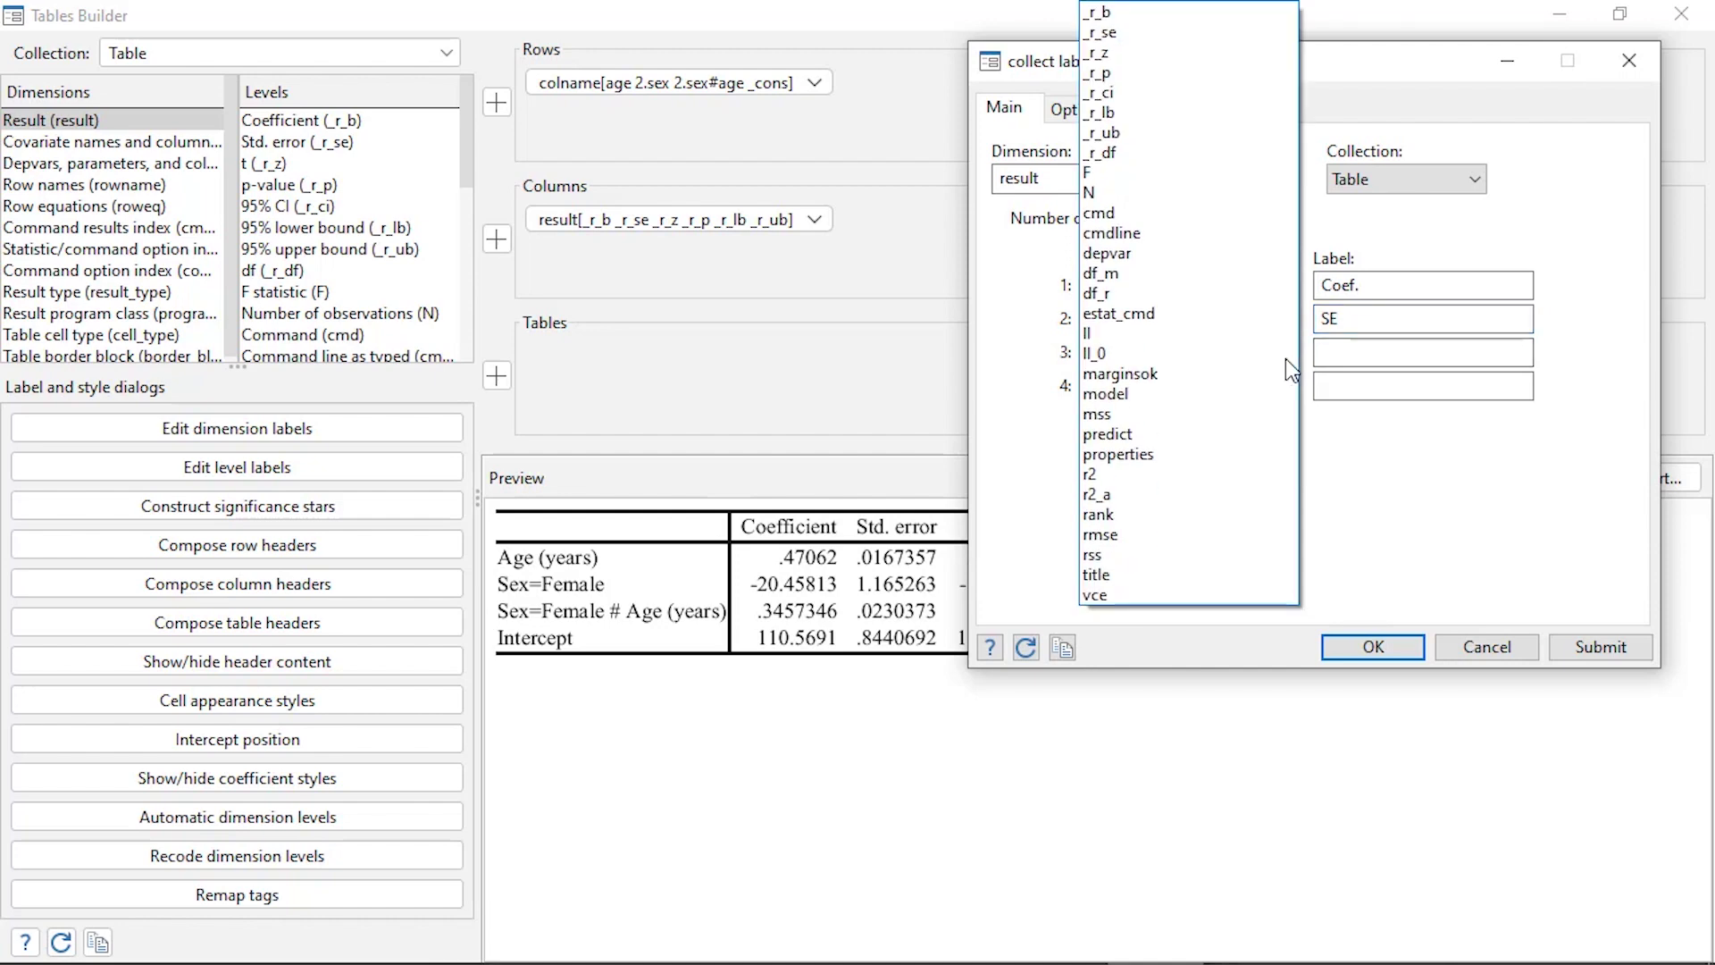
{"action": "left_click", "coordinate": [1184, 112]}
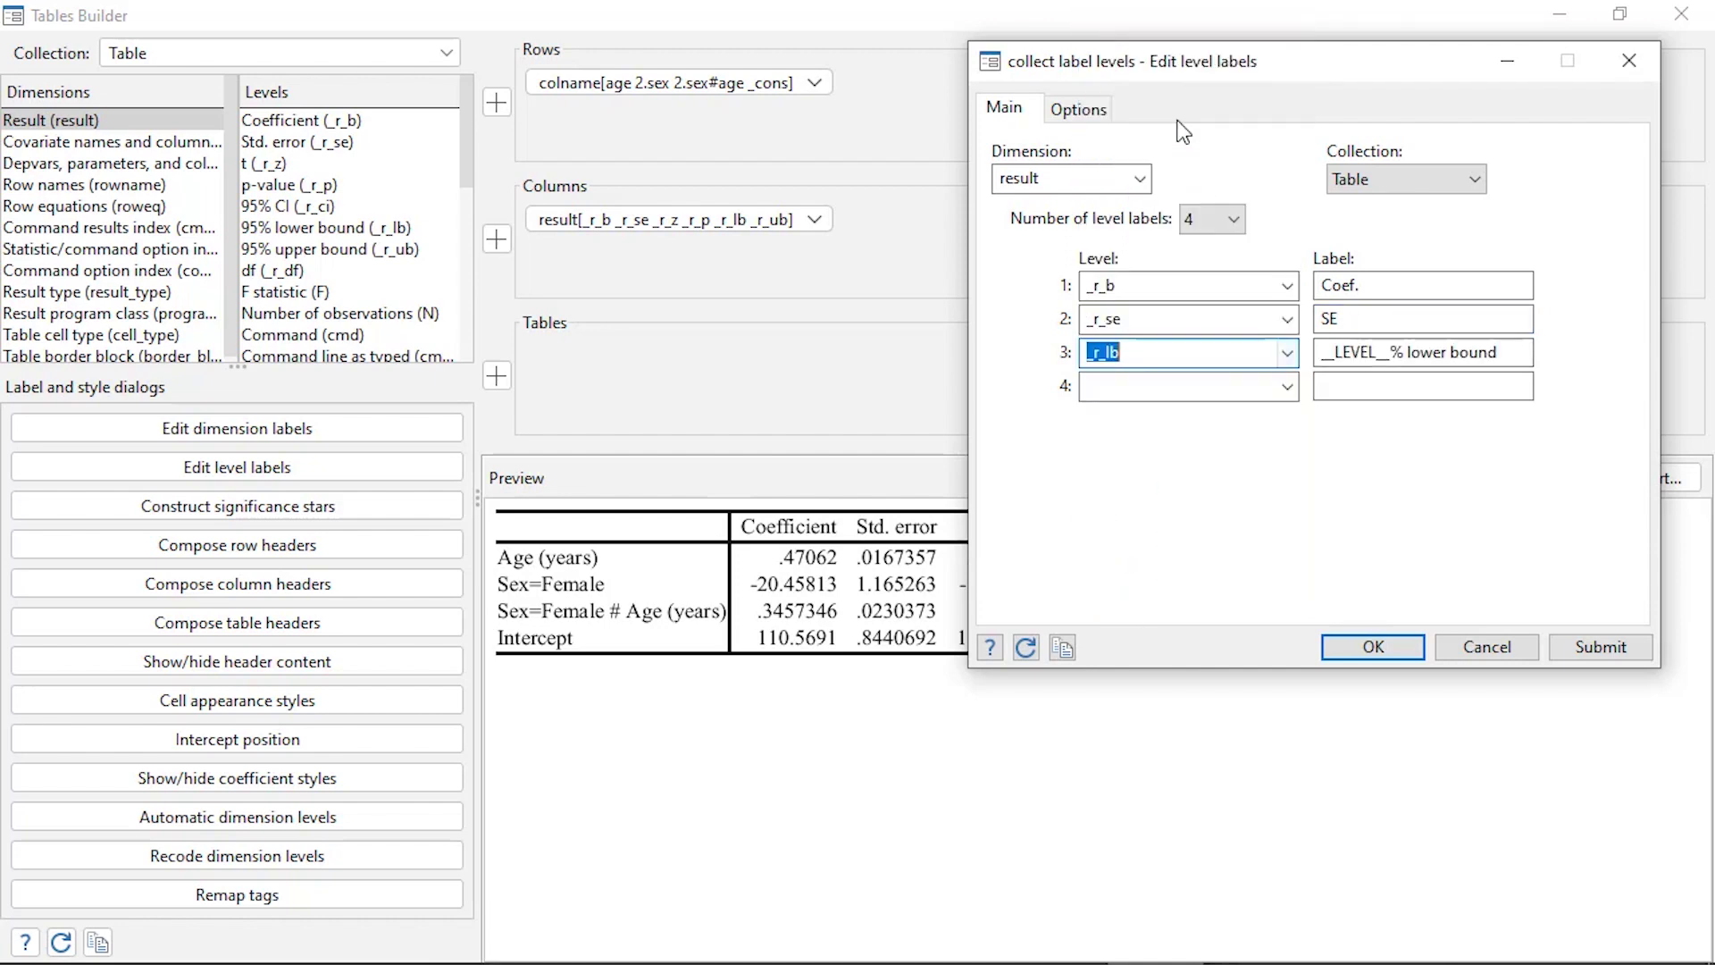
{"action": "left_click", "coordinate": [1513, 356]}
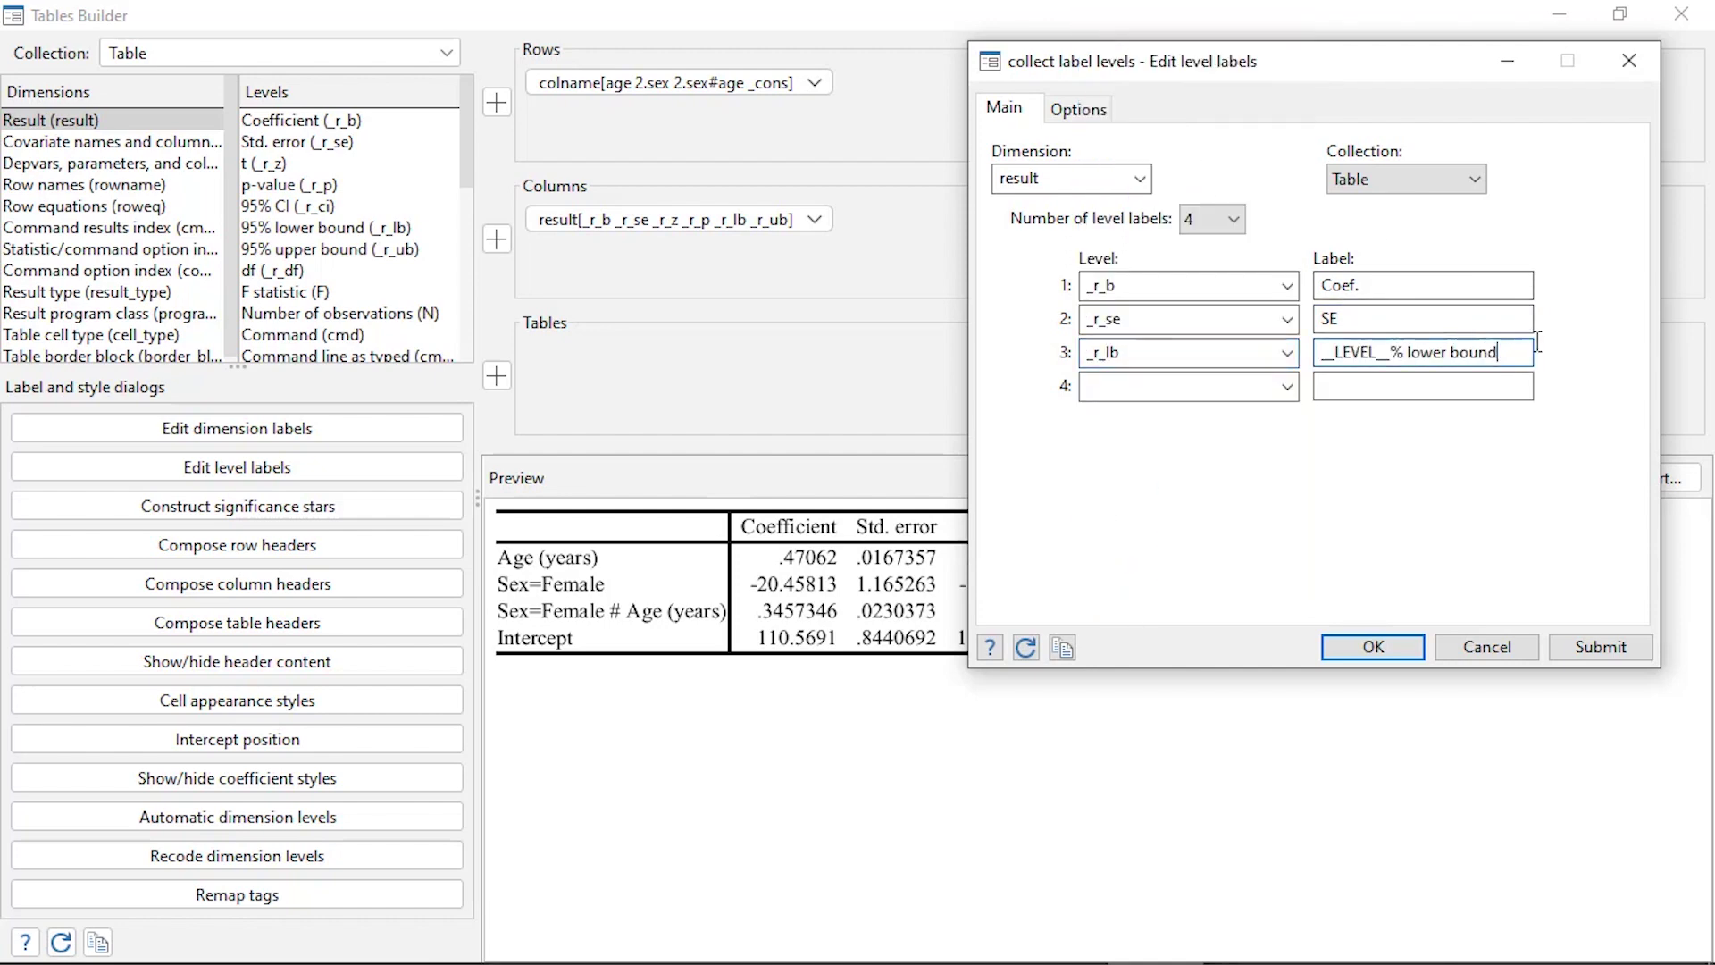
{"action": "key", "text": "BackSpace"}
{"action": "key", "text": "BackSpace"}
{"action": "key", "text": "BackSpace"}
{"action": "key", "text": "BackSpace"}
{"action": "key", "text": "BackSpace"}
Step: Choose _r_ub as the fourth level, shorten its label to "__LEVEL__% upper" and apply the level labels
{"action": "left_click", "coordinate": [1288, 386]}
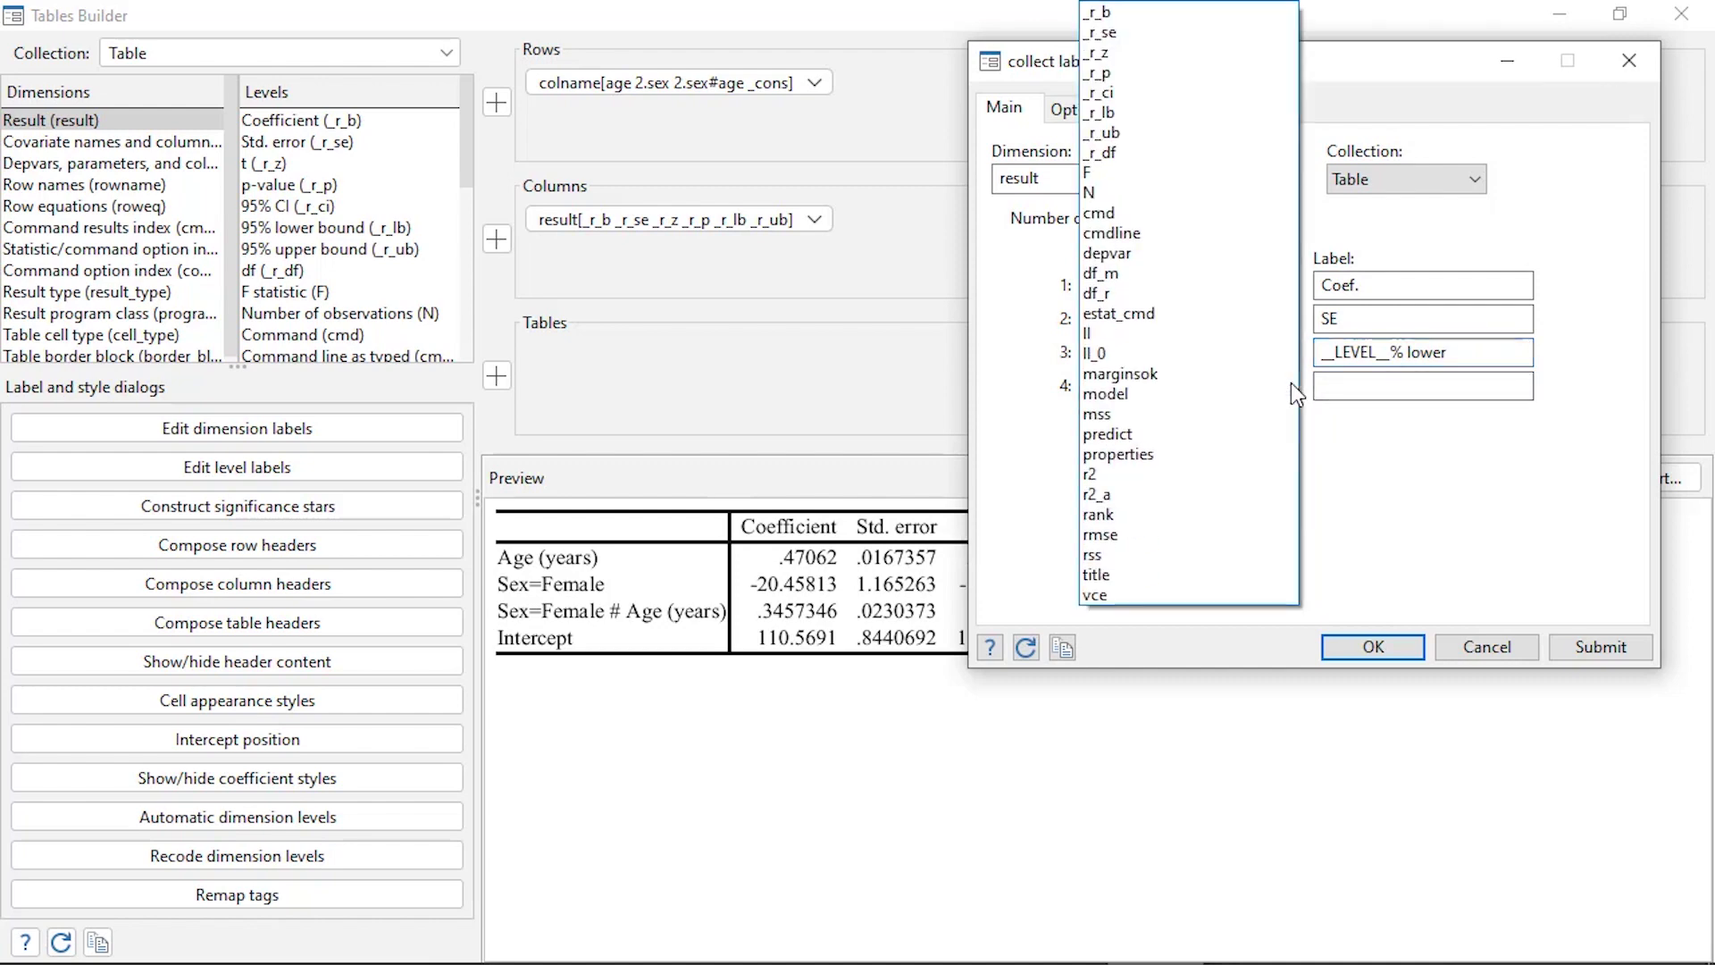
{"action": "left_click", "coordinate": [1167, 139]}
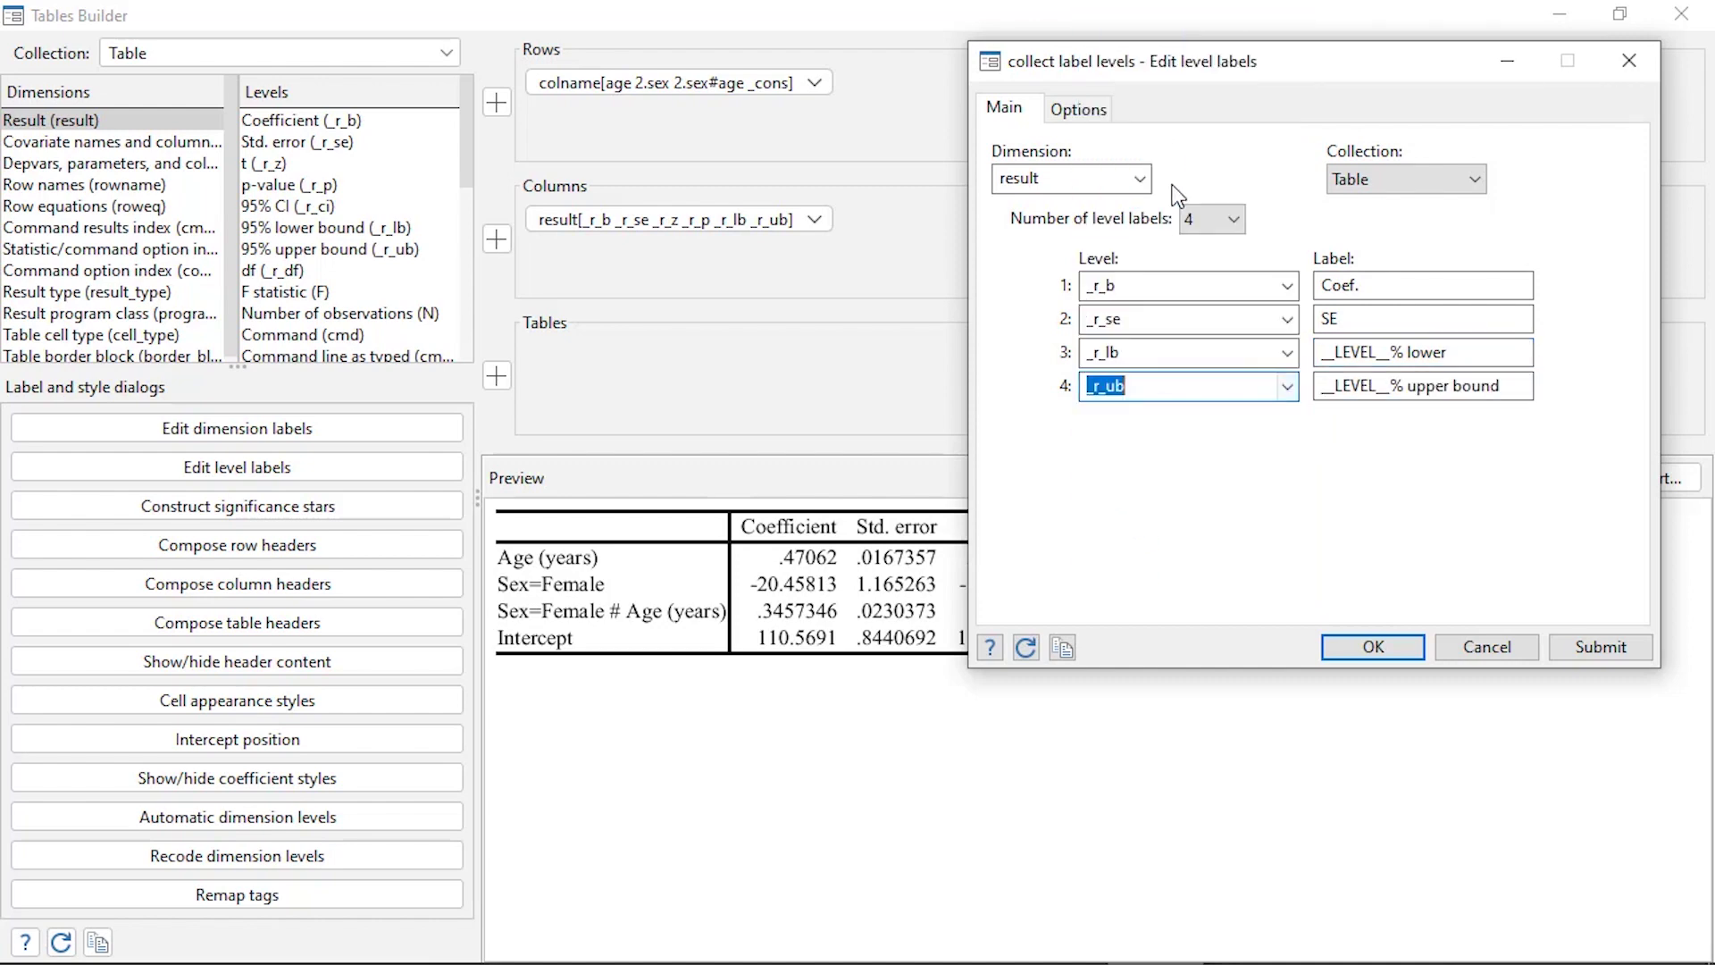
{"action": "left_click", "coordinate": [1523, 389]}
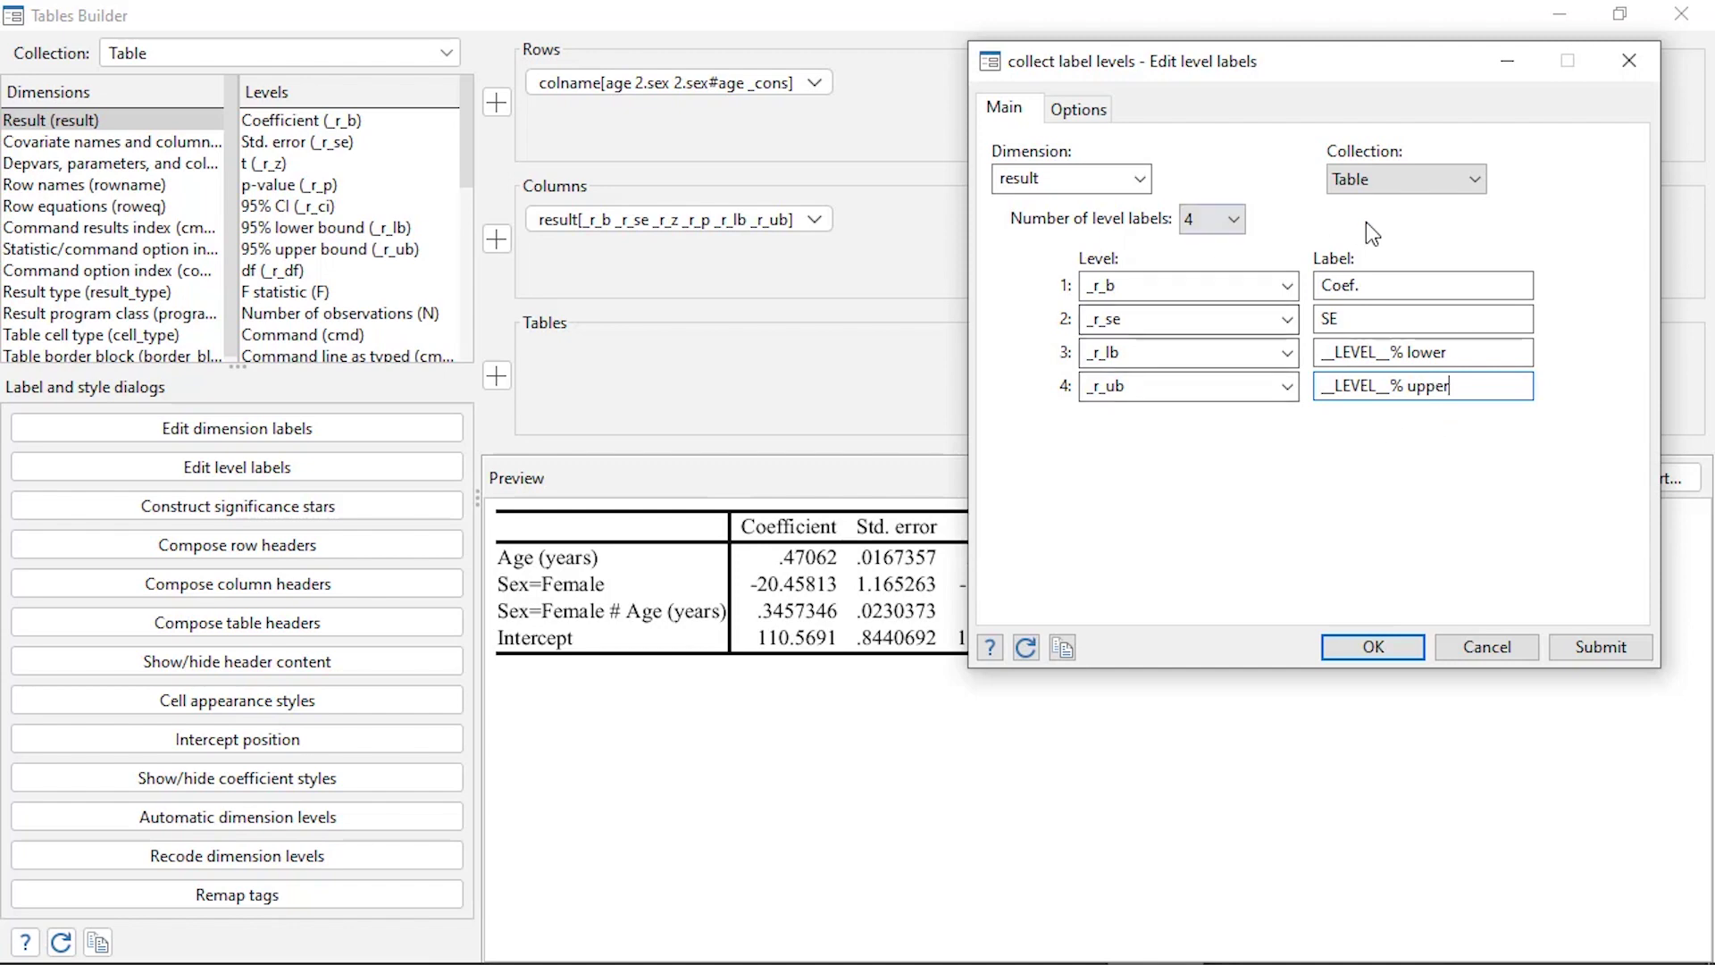
{"action": "left_click_drag", "start_coordinate": [1232, 61], "coordinate": [1195, 97]}
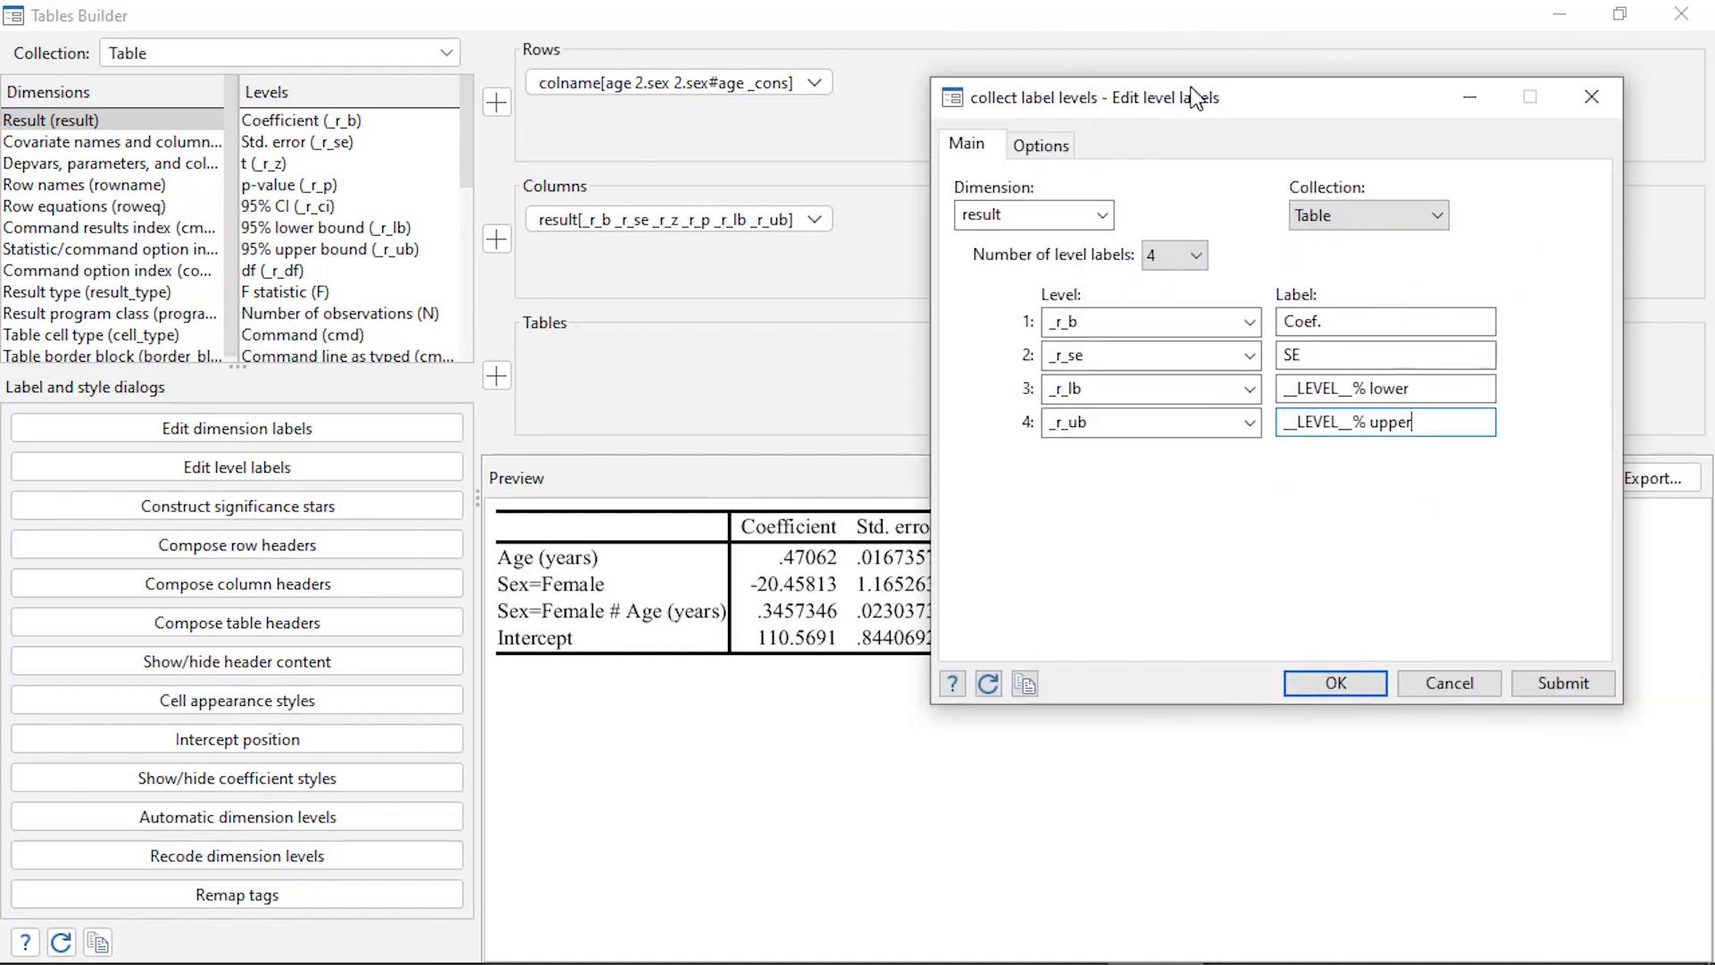
{"action": "left_click", "coordinate": [1363, 693]}
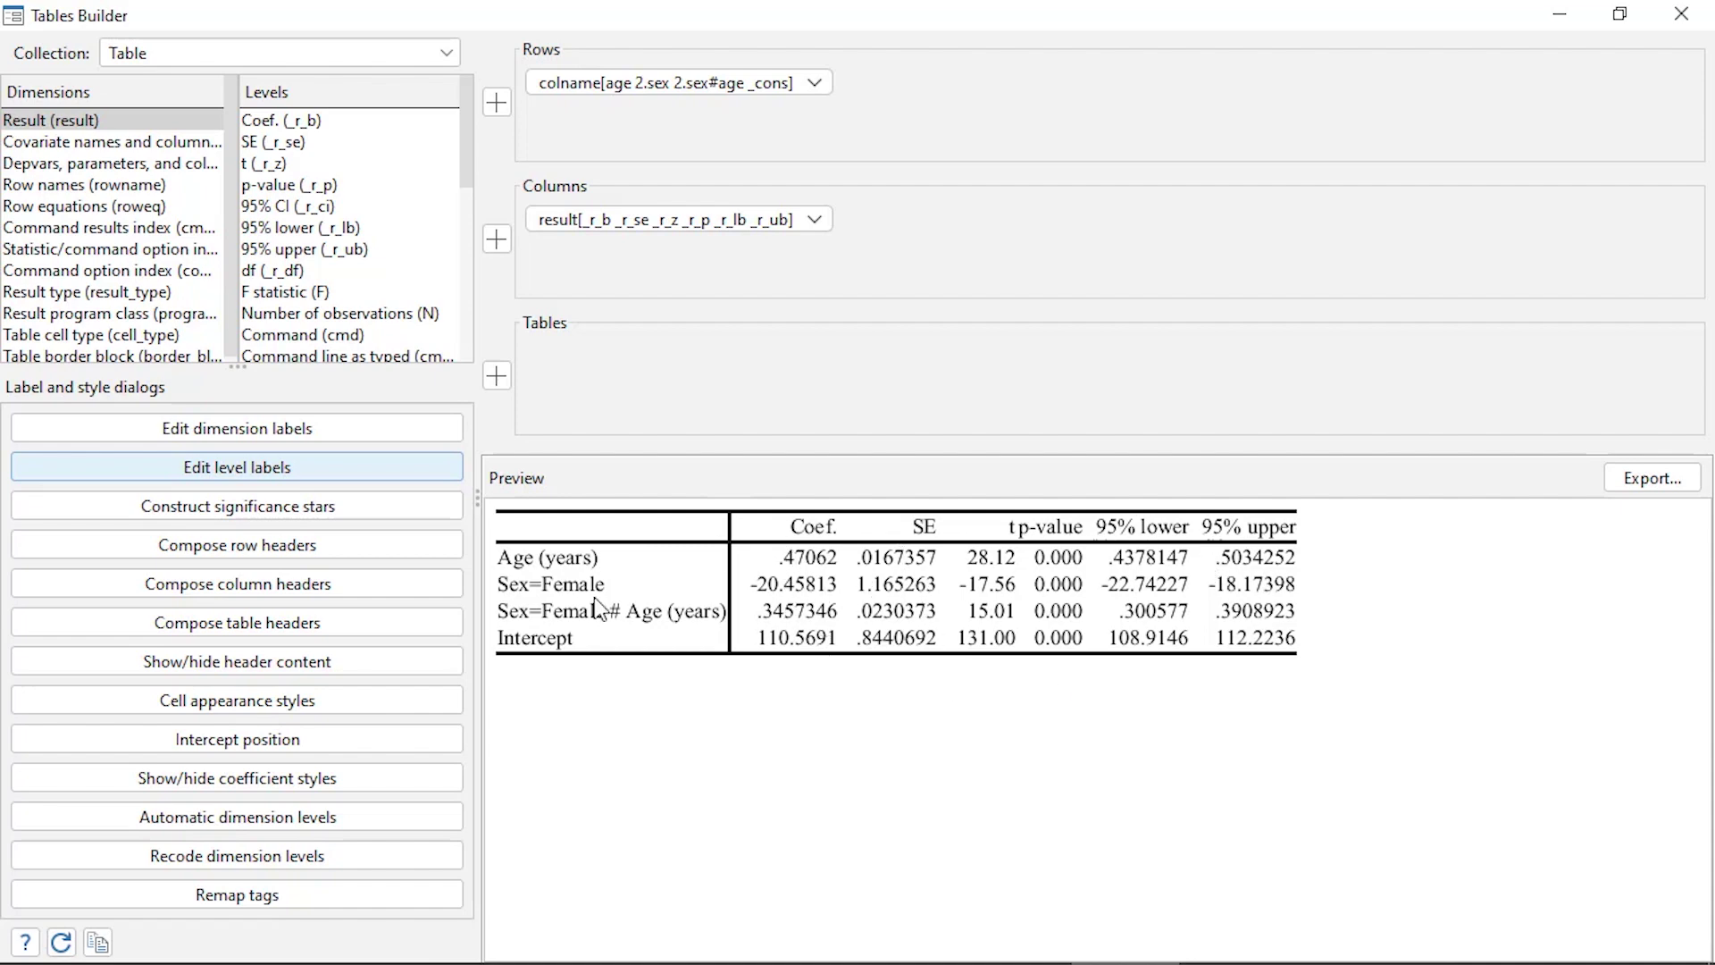
Step: Open the cell appearance styles for specified tags and enable only Tag 1 through Tag 4
{"action": "left_click", "coordinate": [313, 479]}
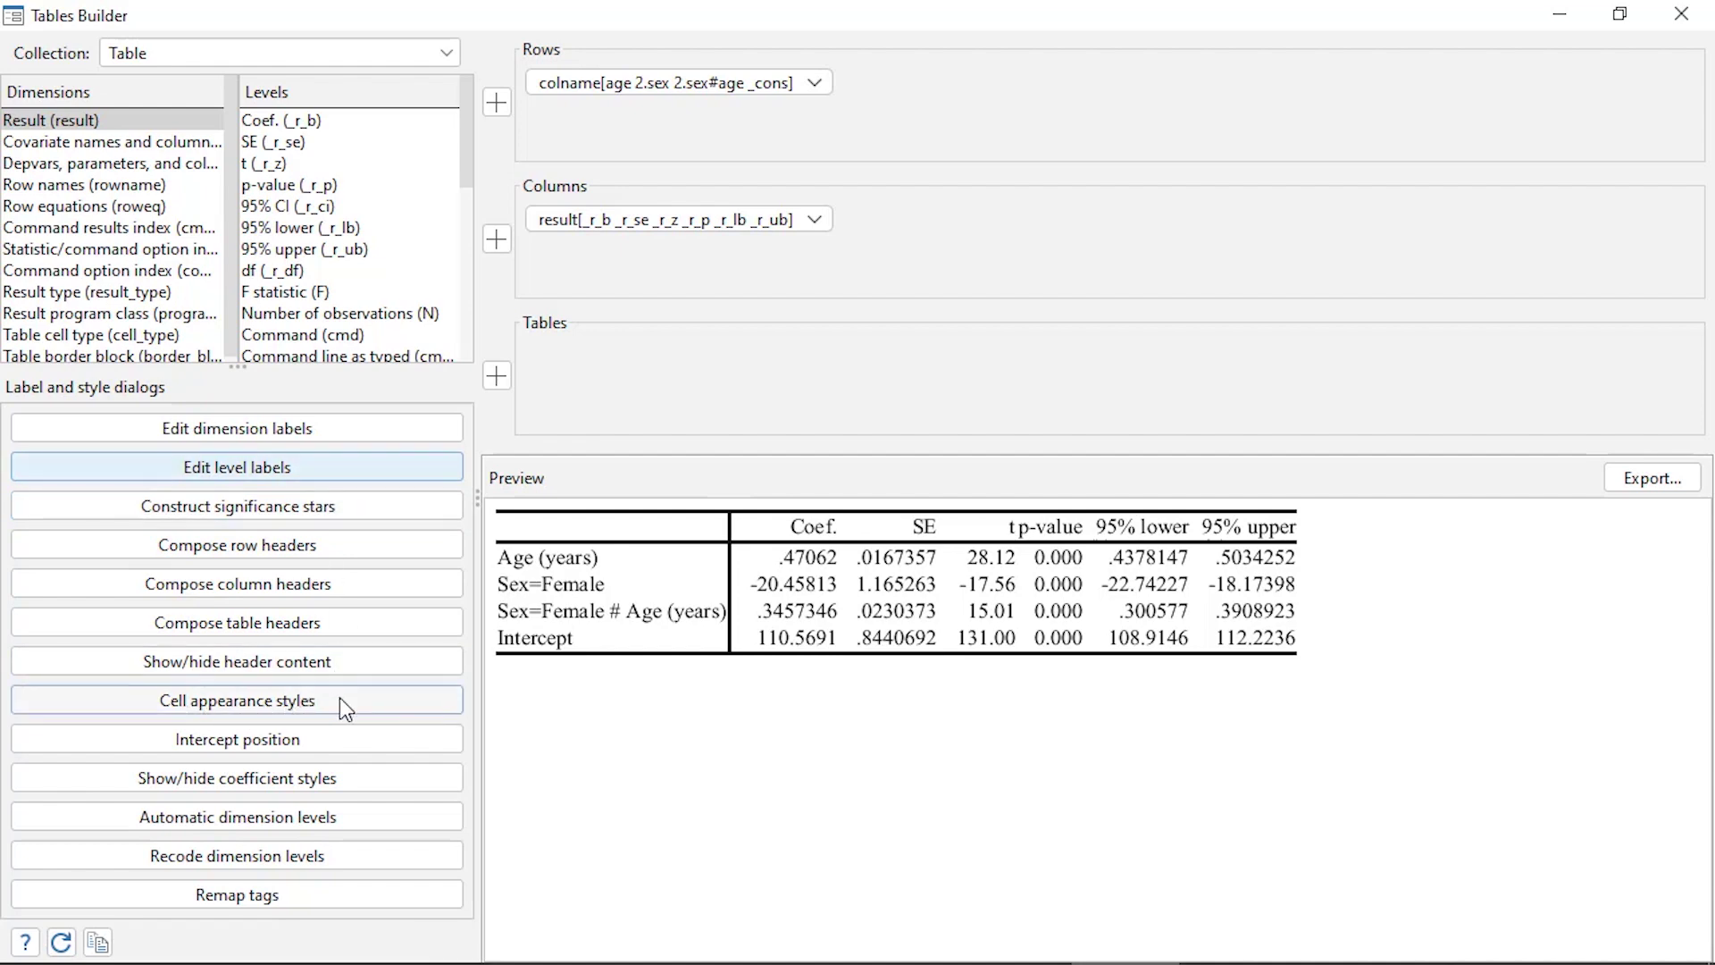
{"action": "left_click", "coordinate": [339, 699]}
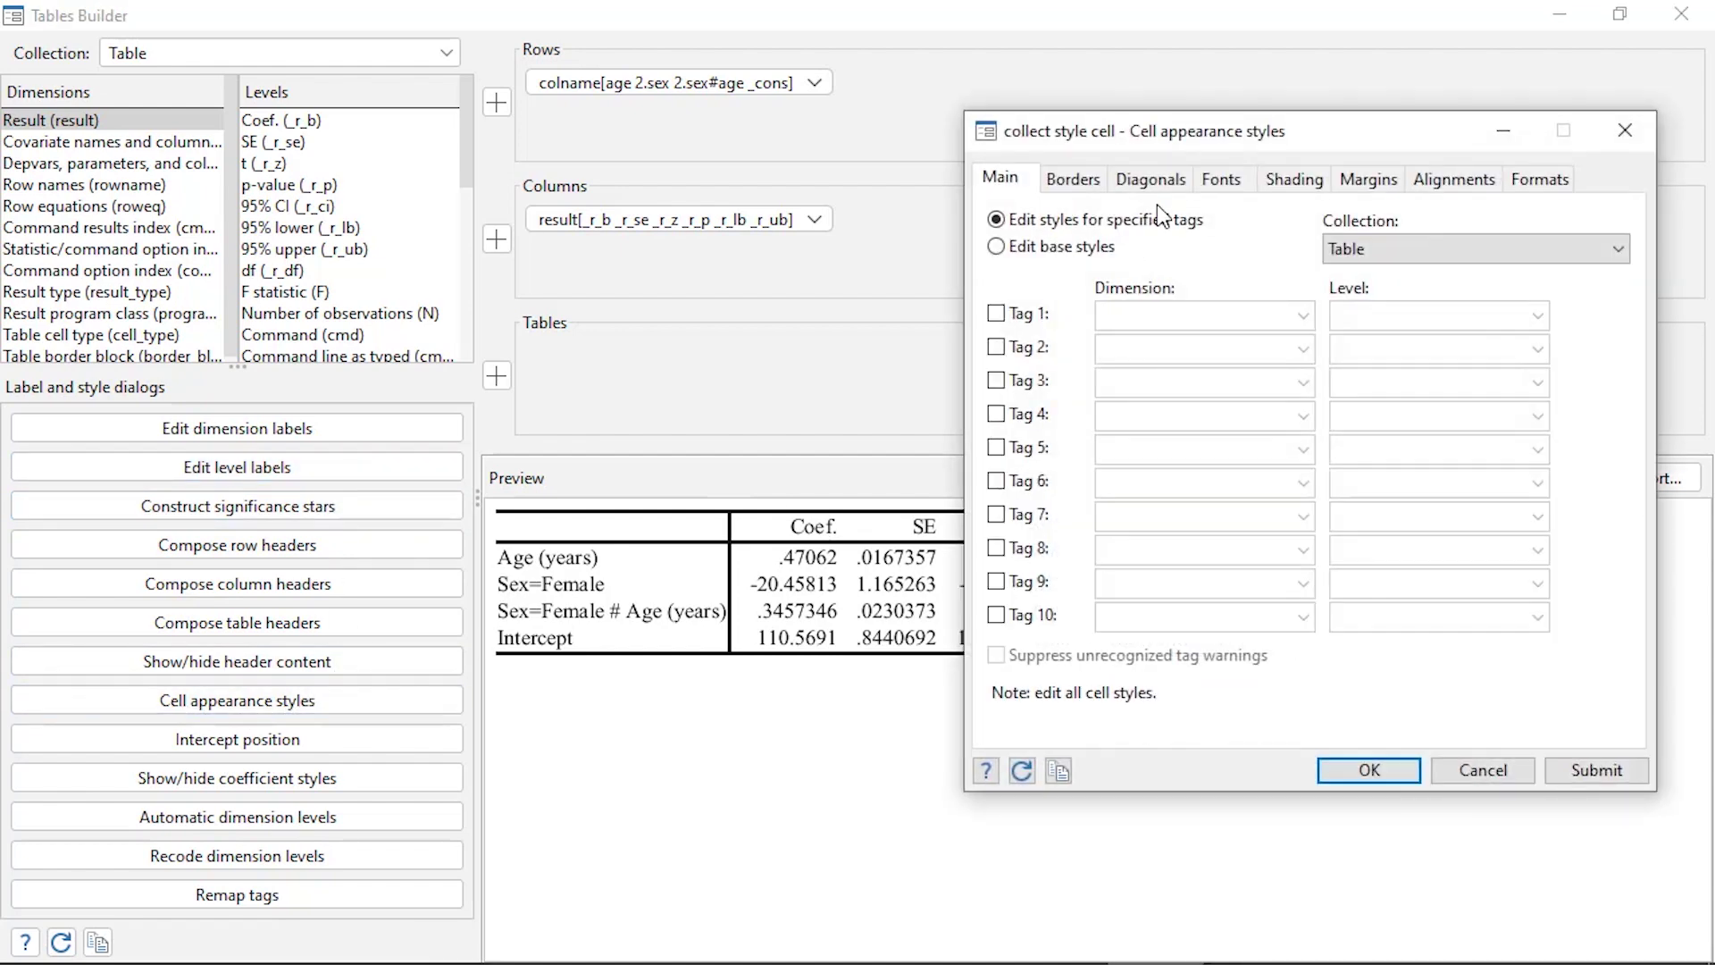
{"action": "left_click_drag", "start_coordinate": [1191, 134], "coordinate": [1229, 65]}
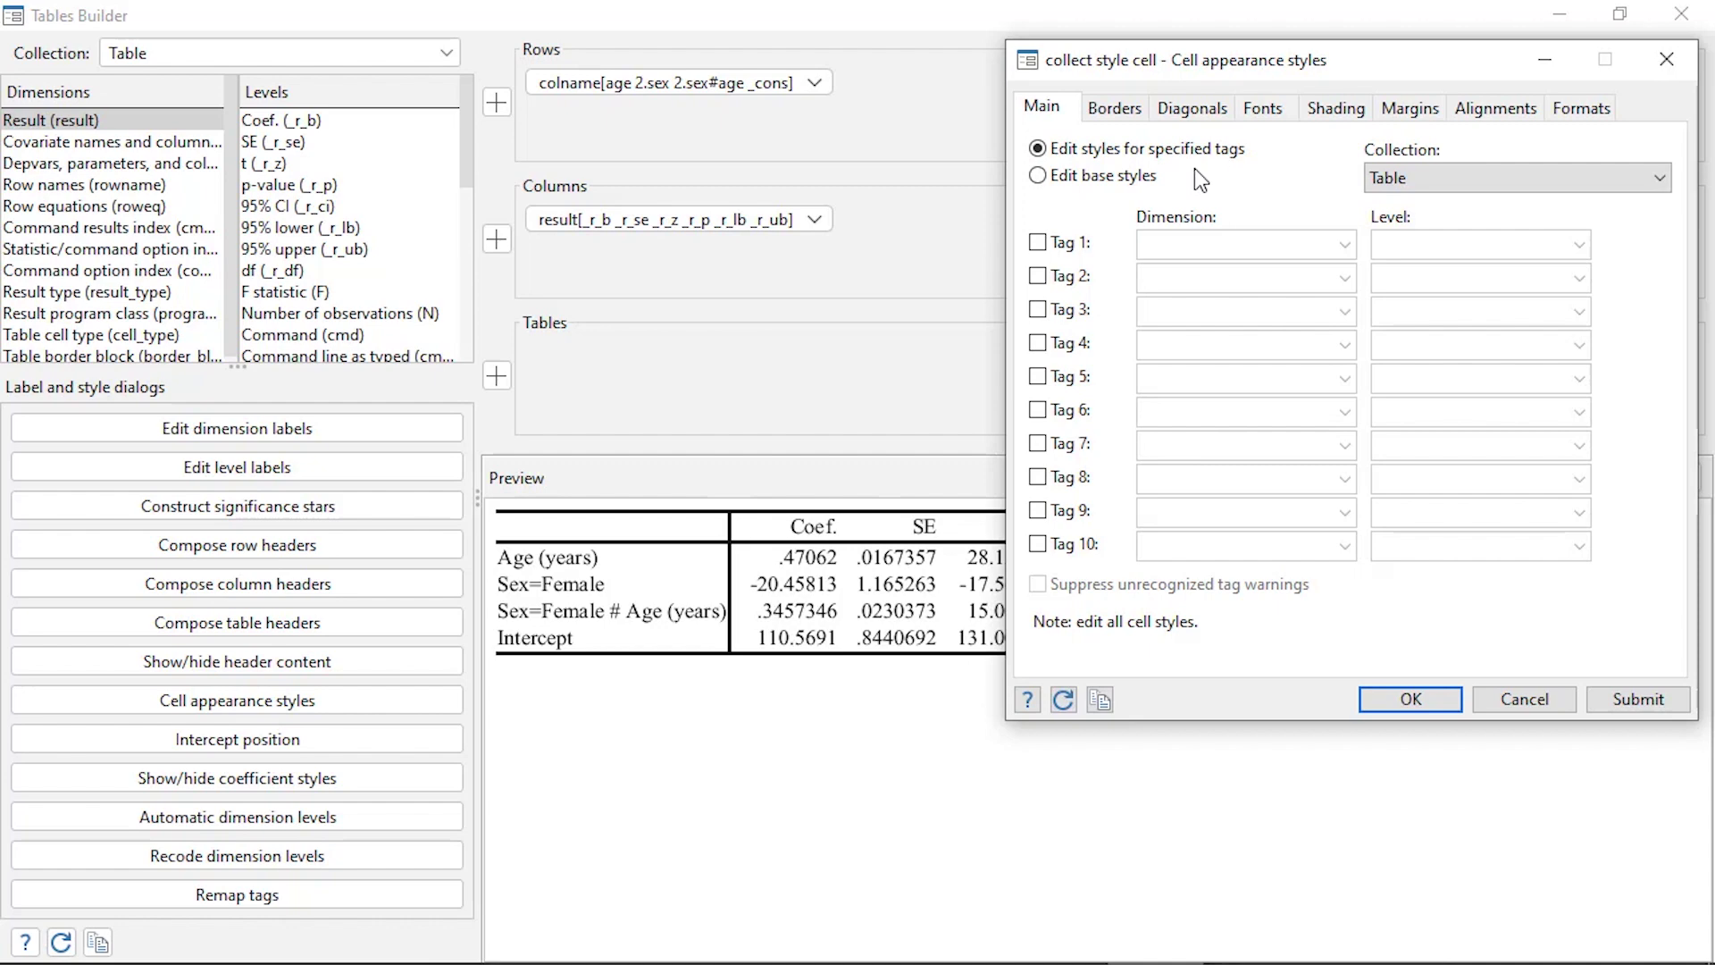
{"action": "left_click", "coordinate": [1037, 243]}
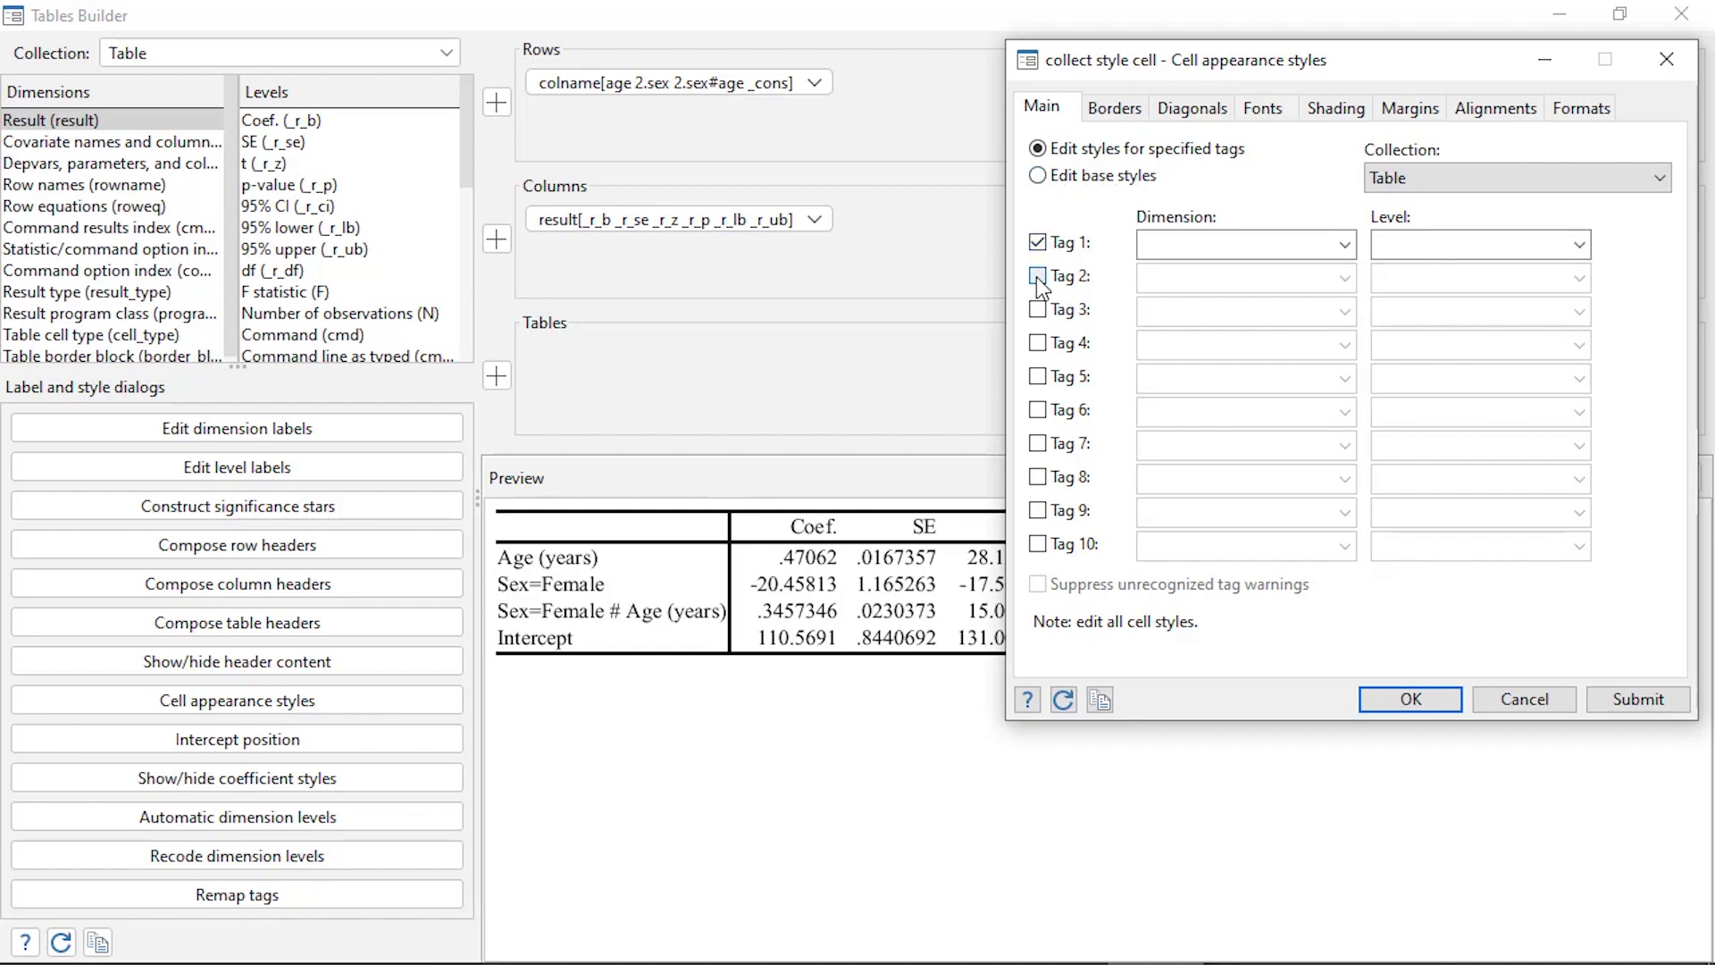
{"action": "left_click", "coordinate": [1038, 276]}
{"action": "left_click", "coordinate": [1038, 310]}
{"action": "left_click", "coordinate": [1037, 343]}
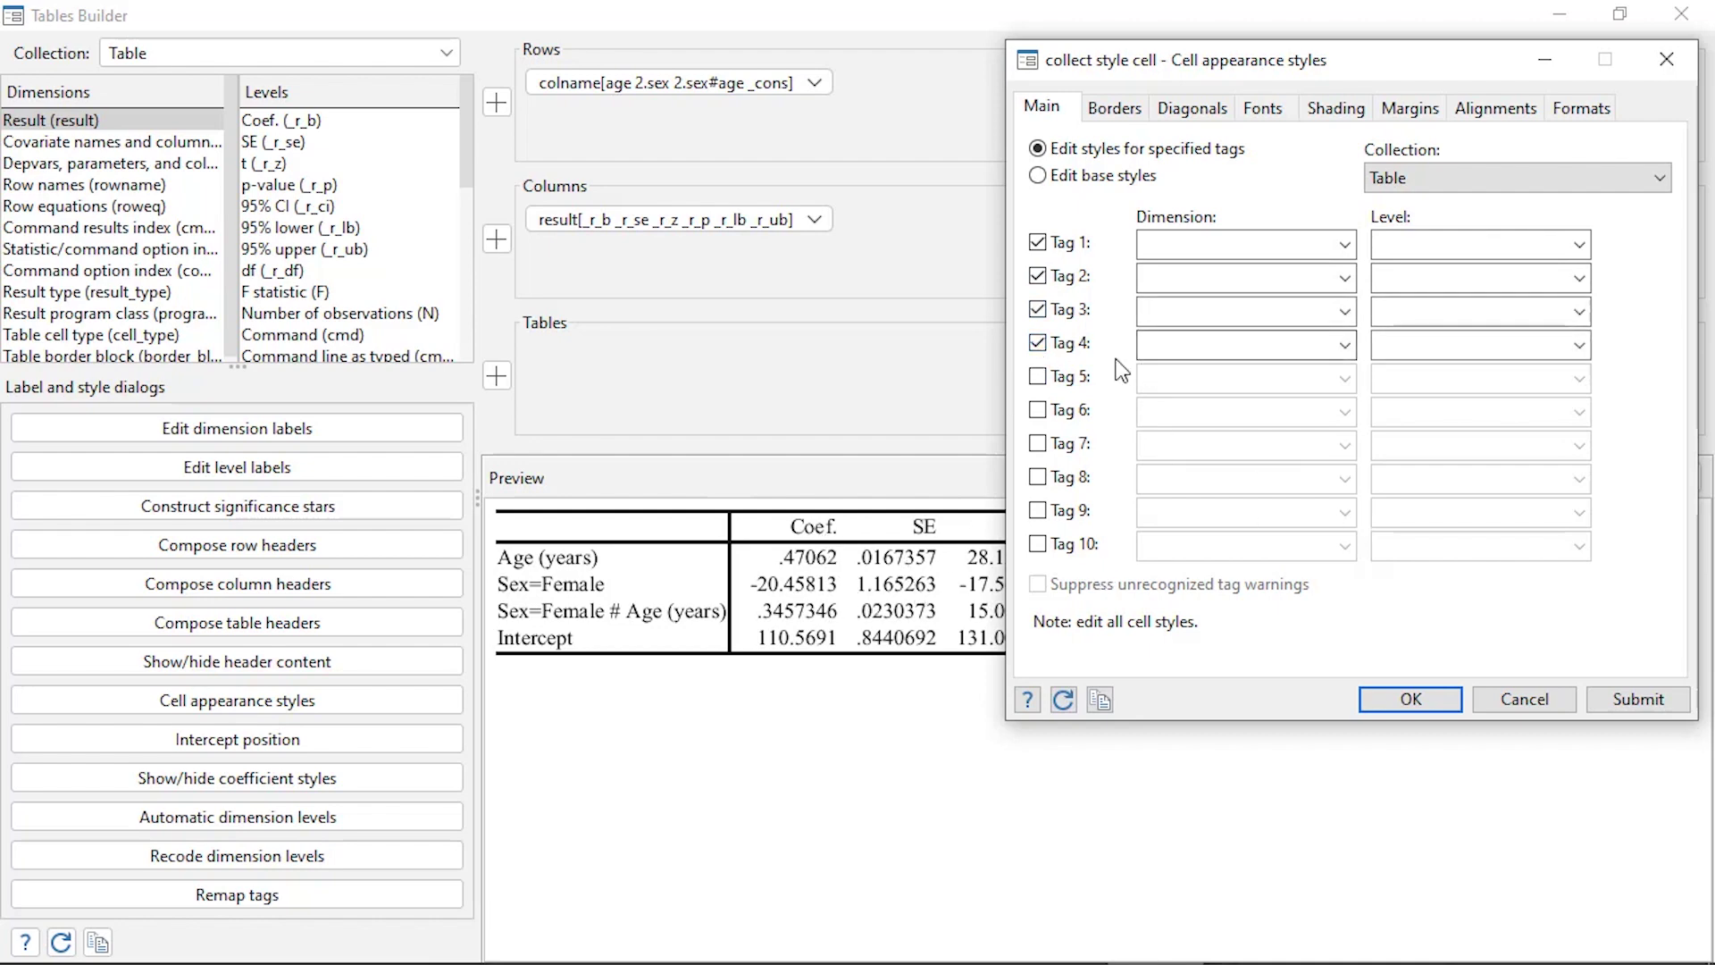
{"action": "left_click", "coordinate": [1037, 377]}
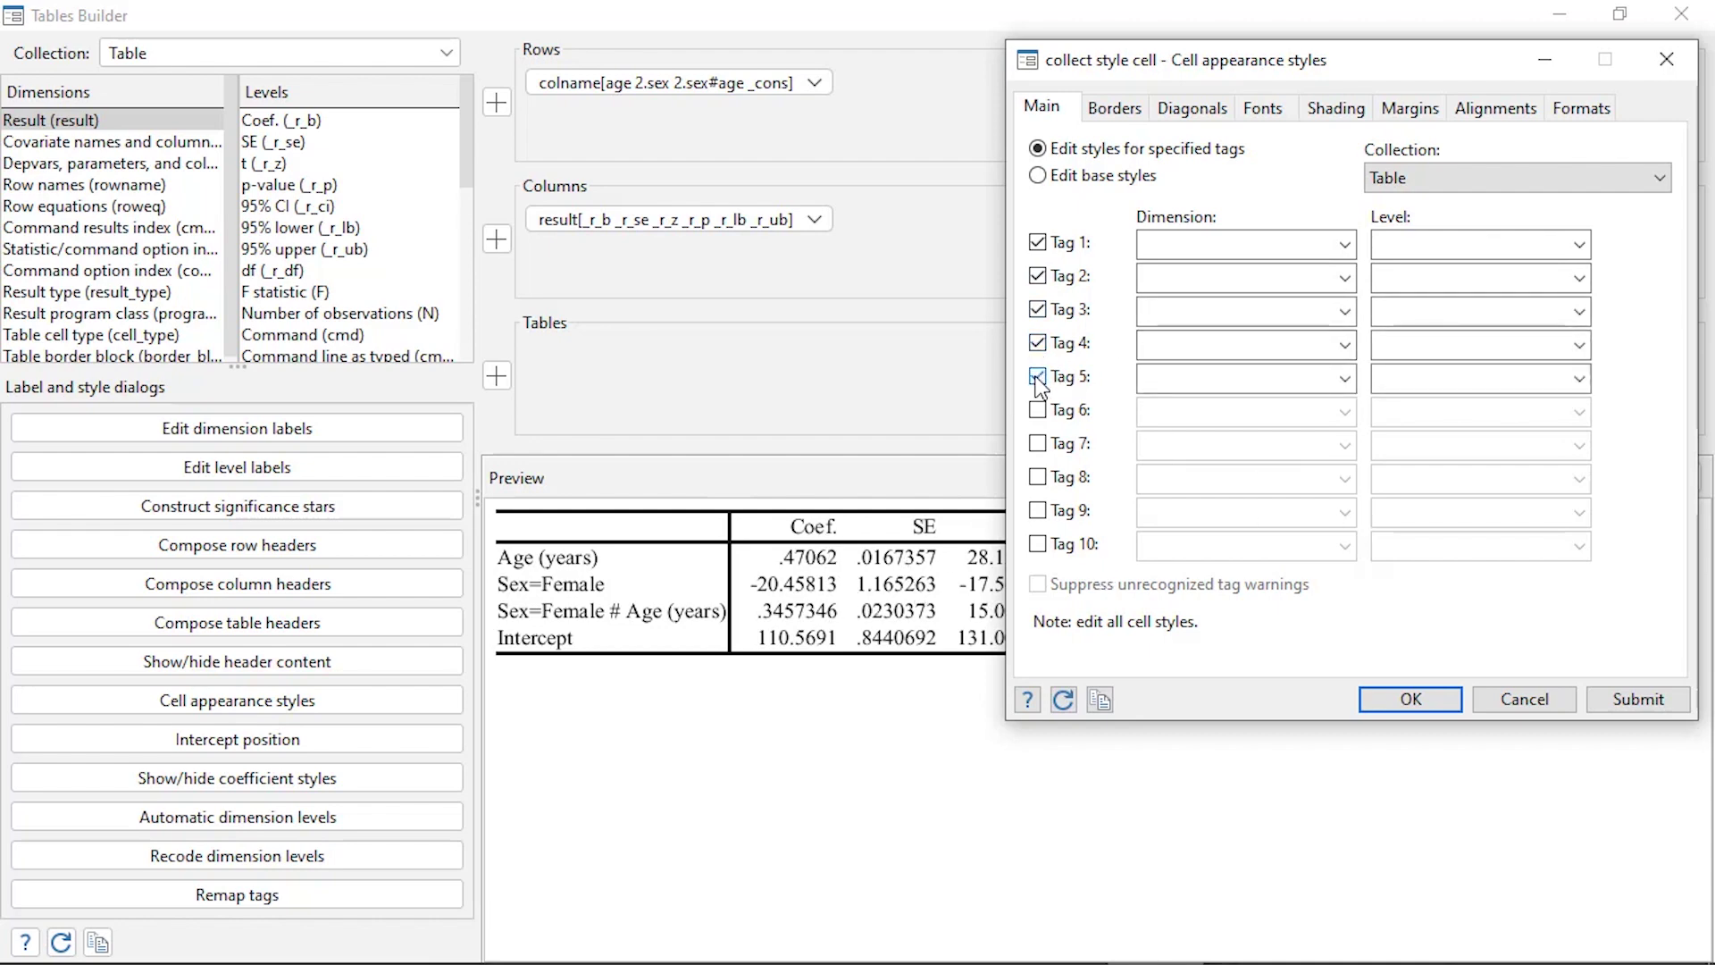
{"action": "left_click", "coordinate": [1038, 377]}
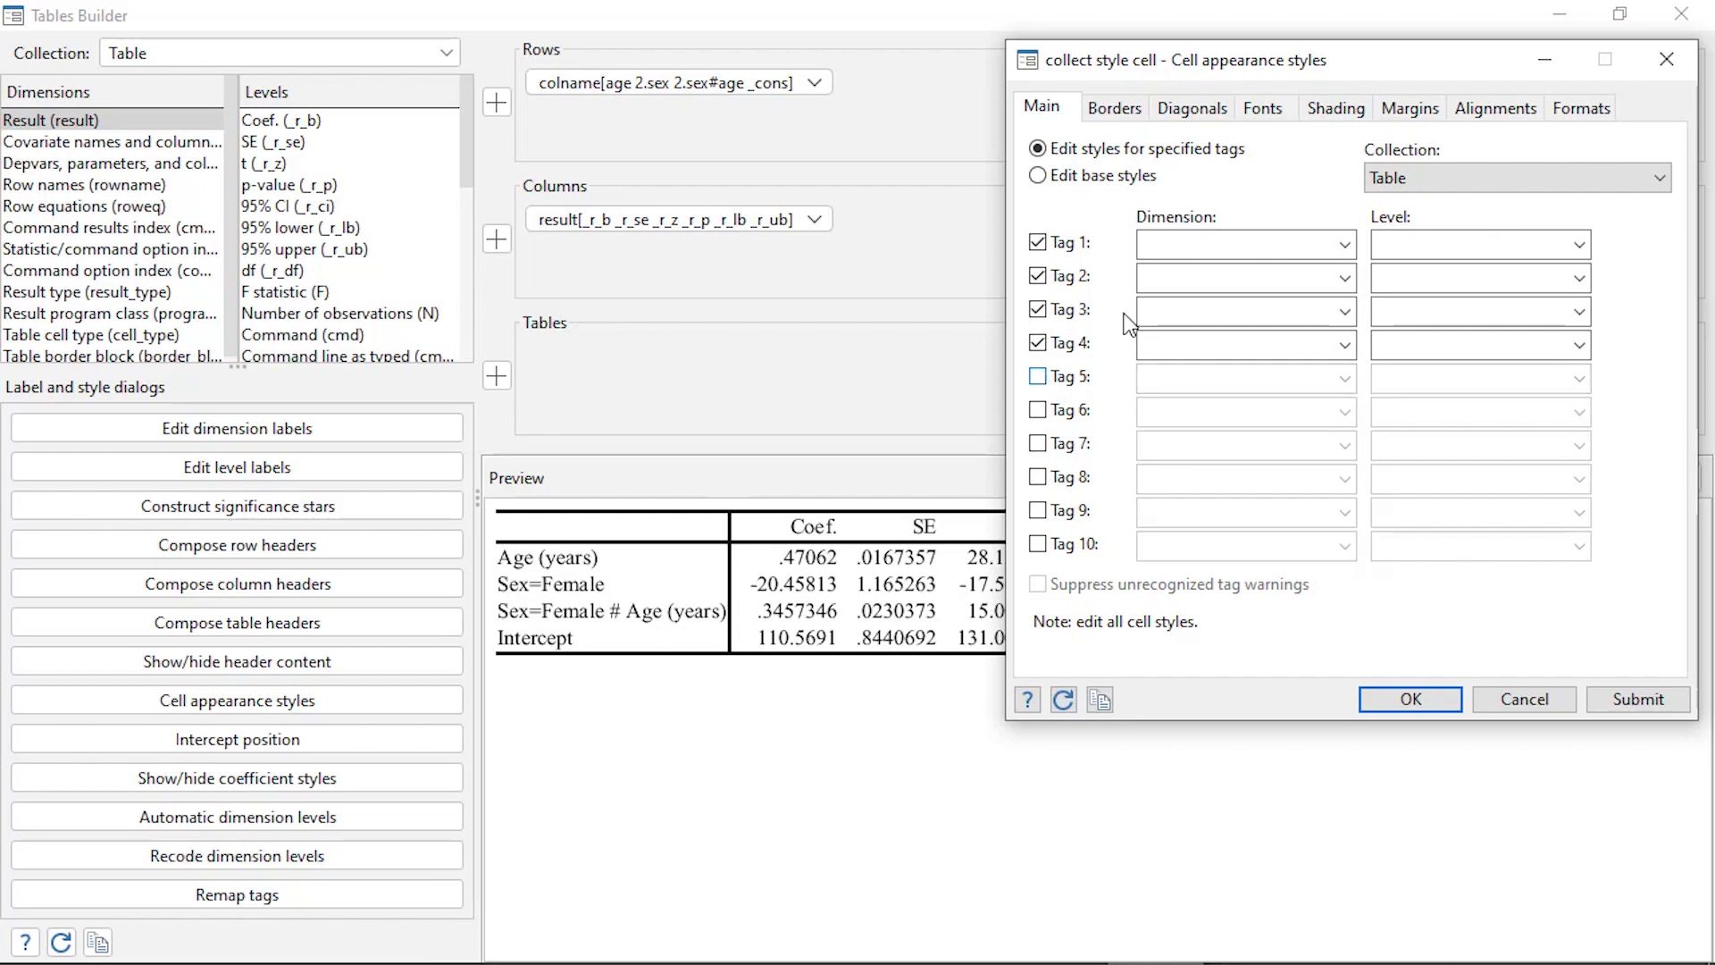
Step: Set Tag 1 to dimension Result (result) with level Coef. (_r_b)
{"action": "left_click", "coordinate": [1345, 245]}
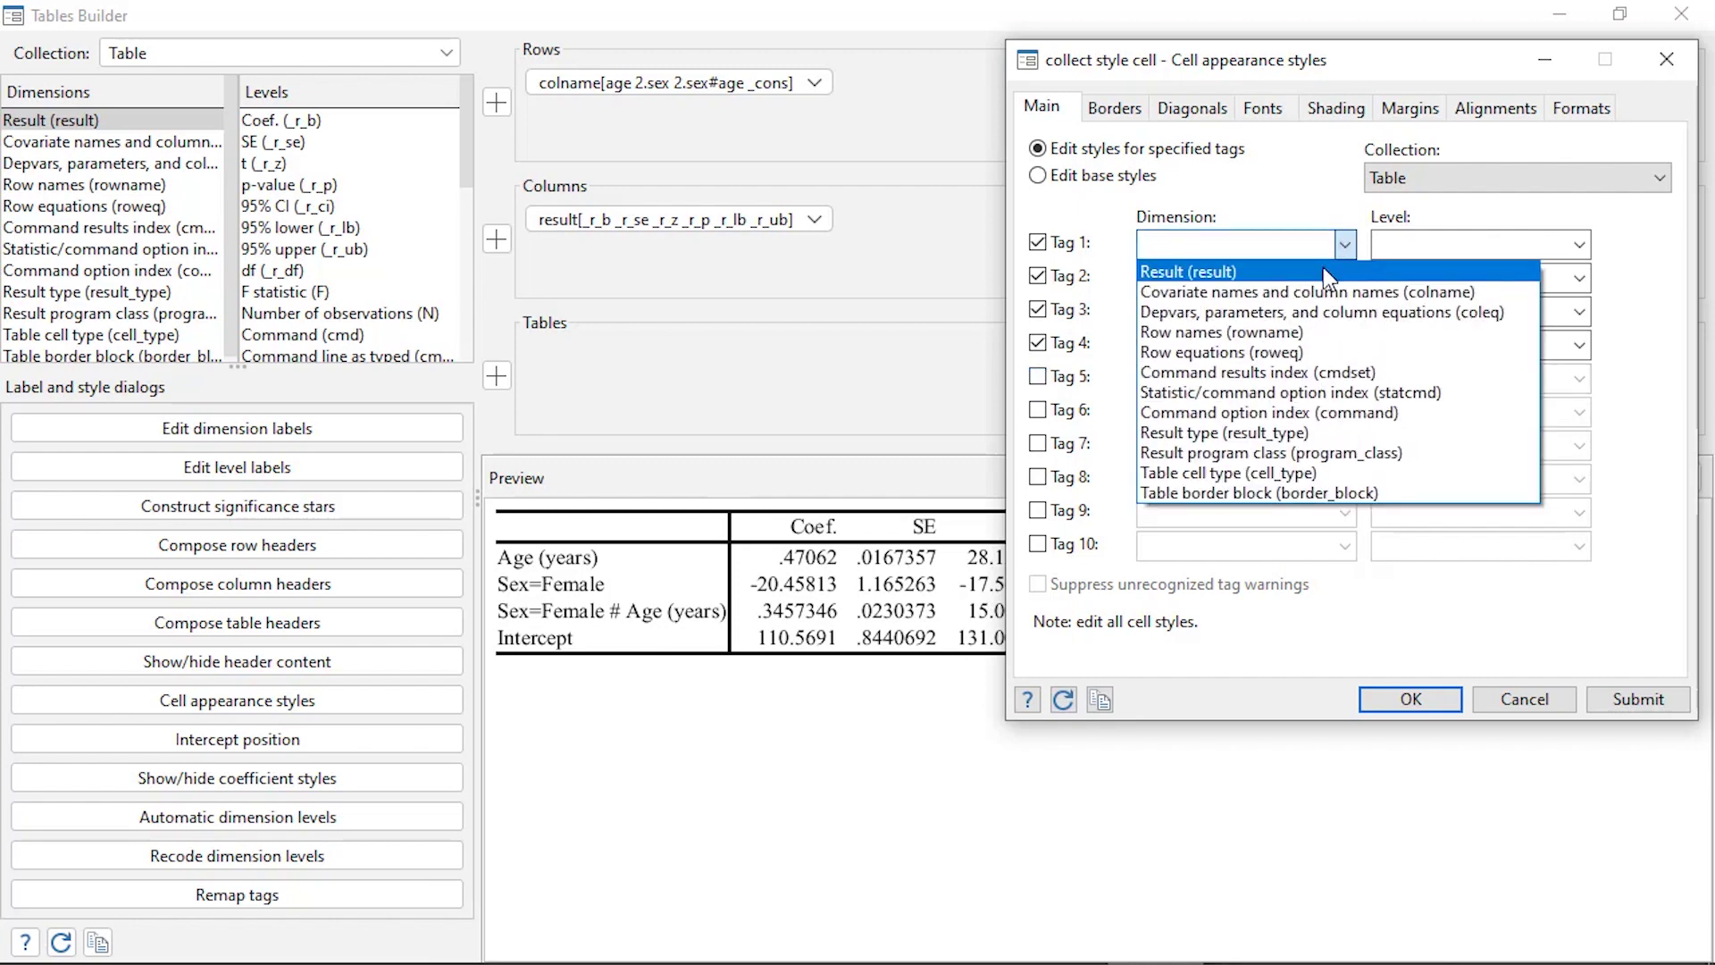
{"action": "left_click", "coordinate": [1323, 270]}
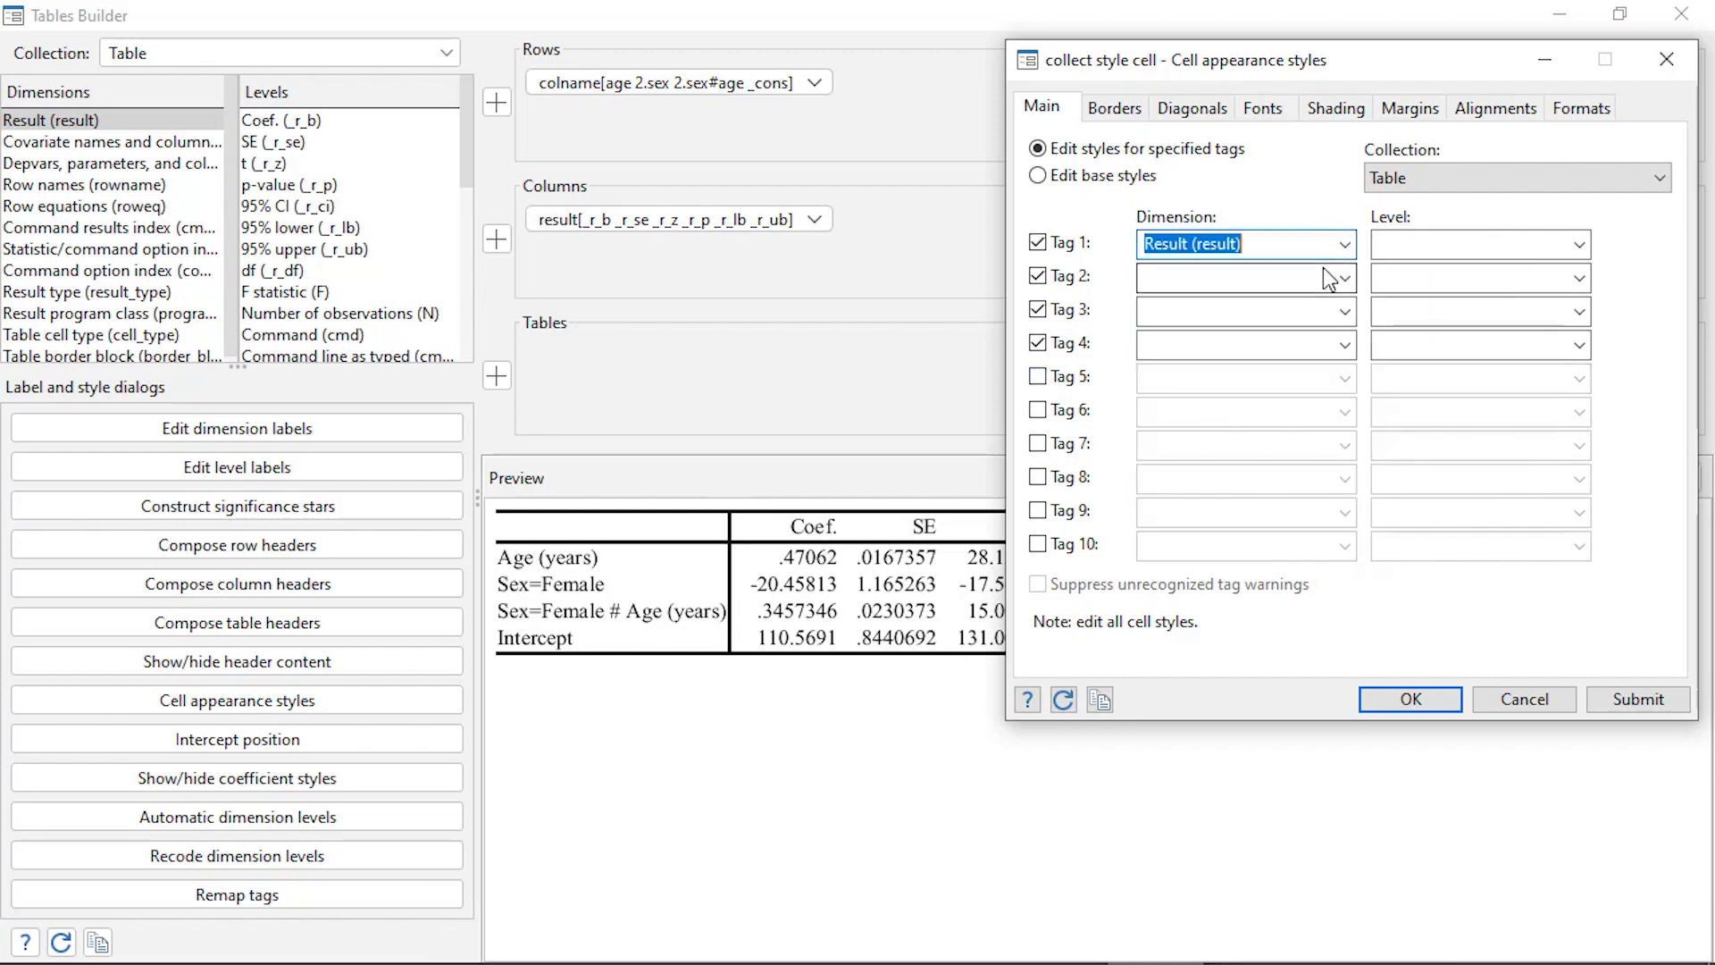
{"action": "left_click", "coordinate": [1579, 245]}
{"action": "left_click", "coordinate": [1546, 270]}
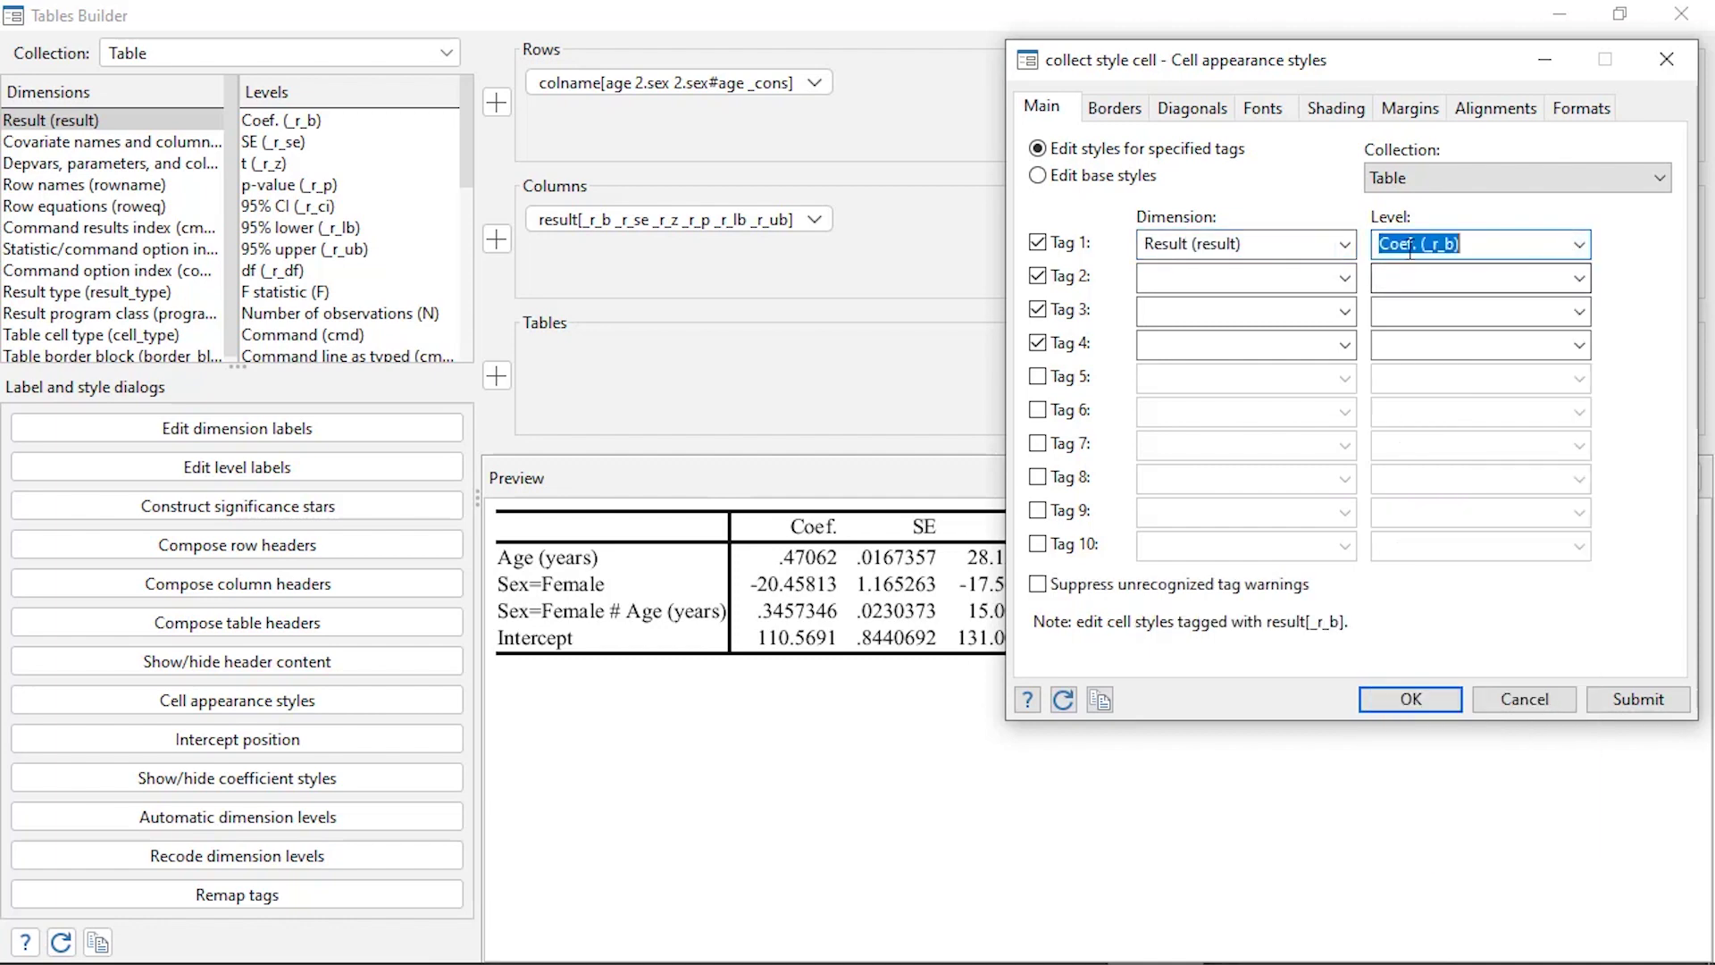
Step: Set Tag 2 to dimension Result (result) with level SE (_r_se)
{"action": "left_click", "coordinate": [1344, 278]}
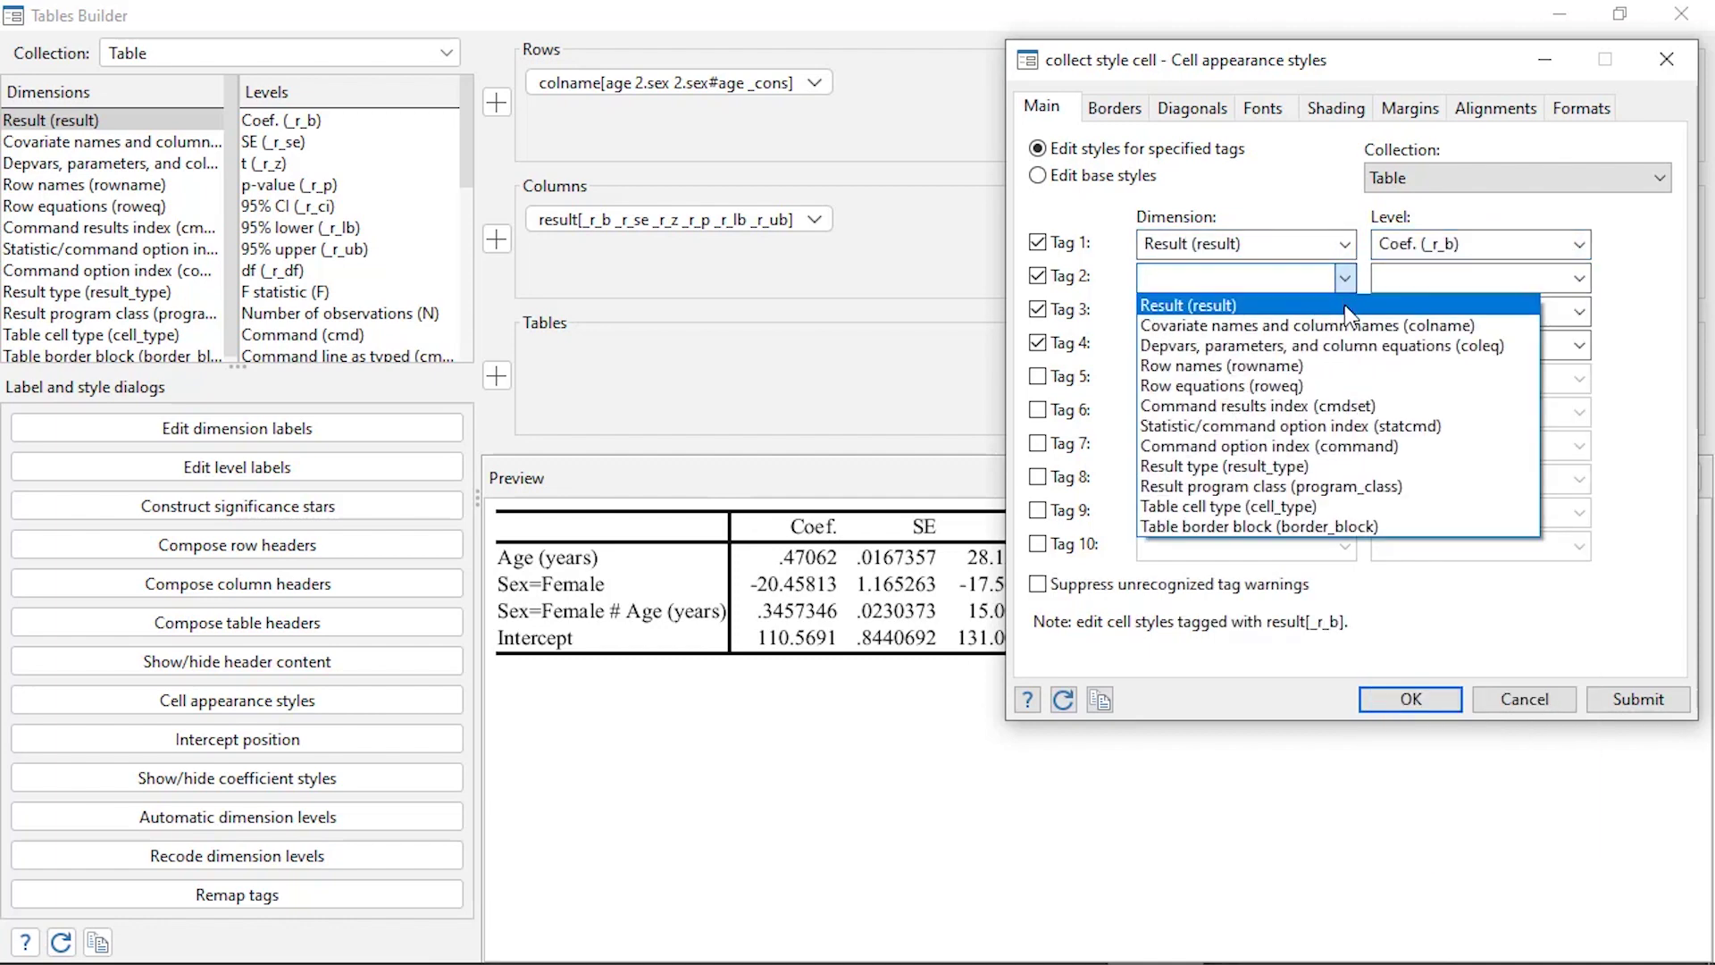
{"action": "left_click", "coordinate": [1347, 307]}
{"action": "left_click", "coordinate": [1578, 277]}
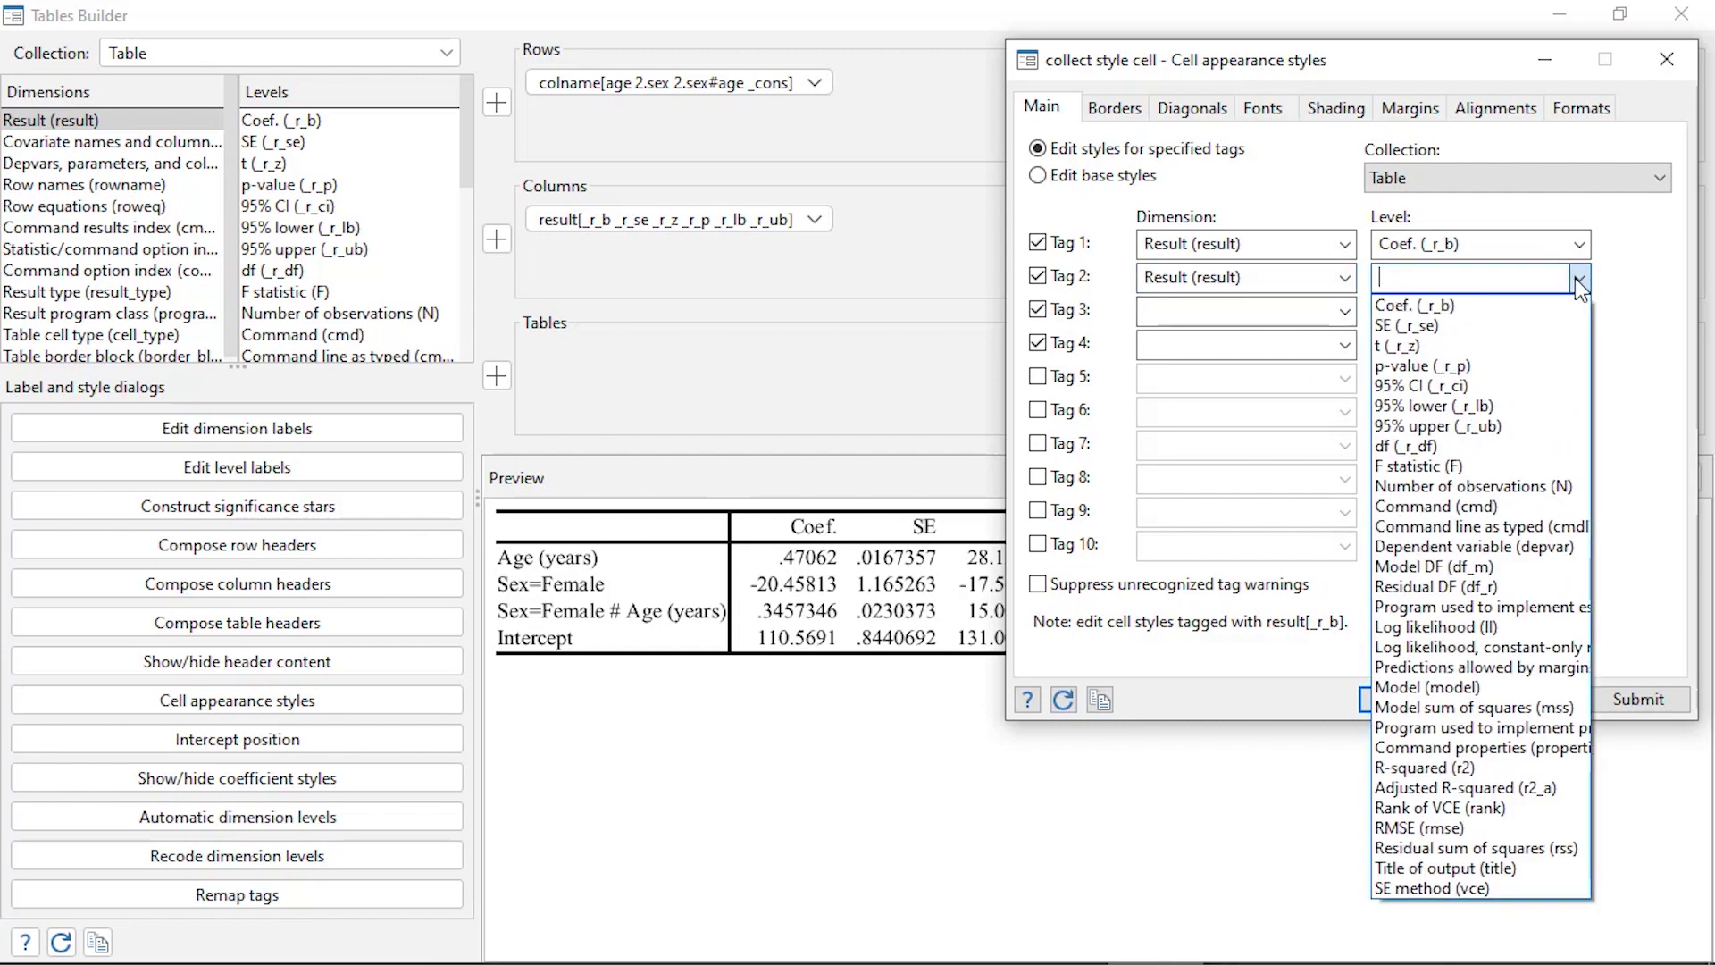
{"action": "left_click", "coordinate": [1534, 327]}
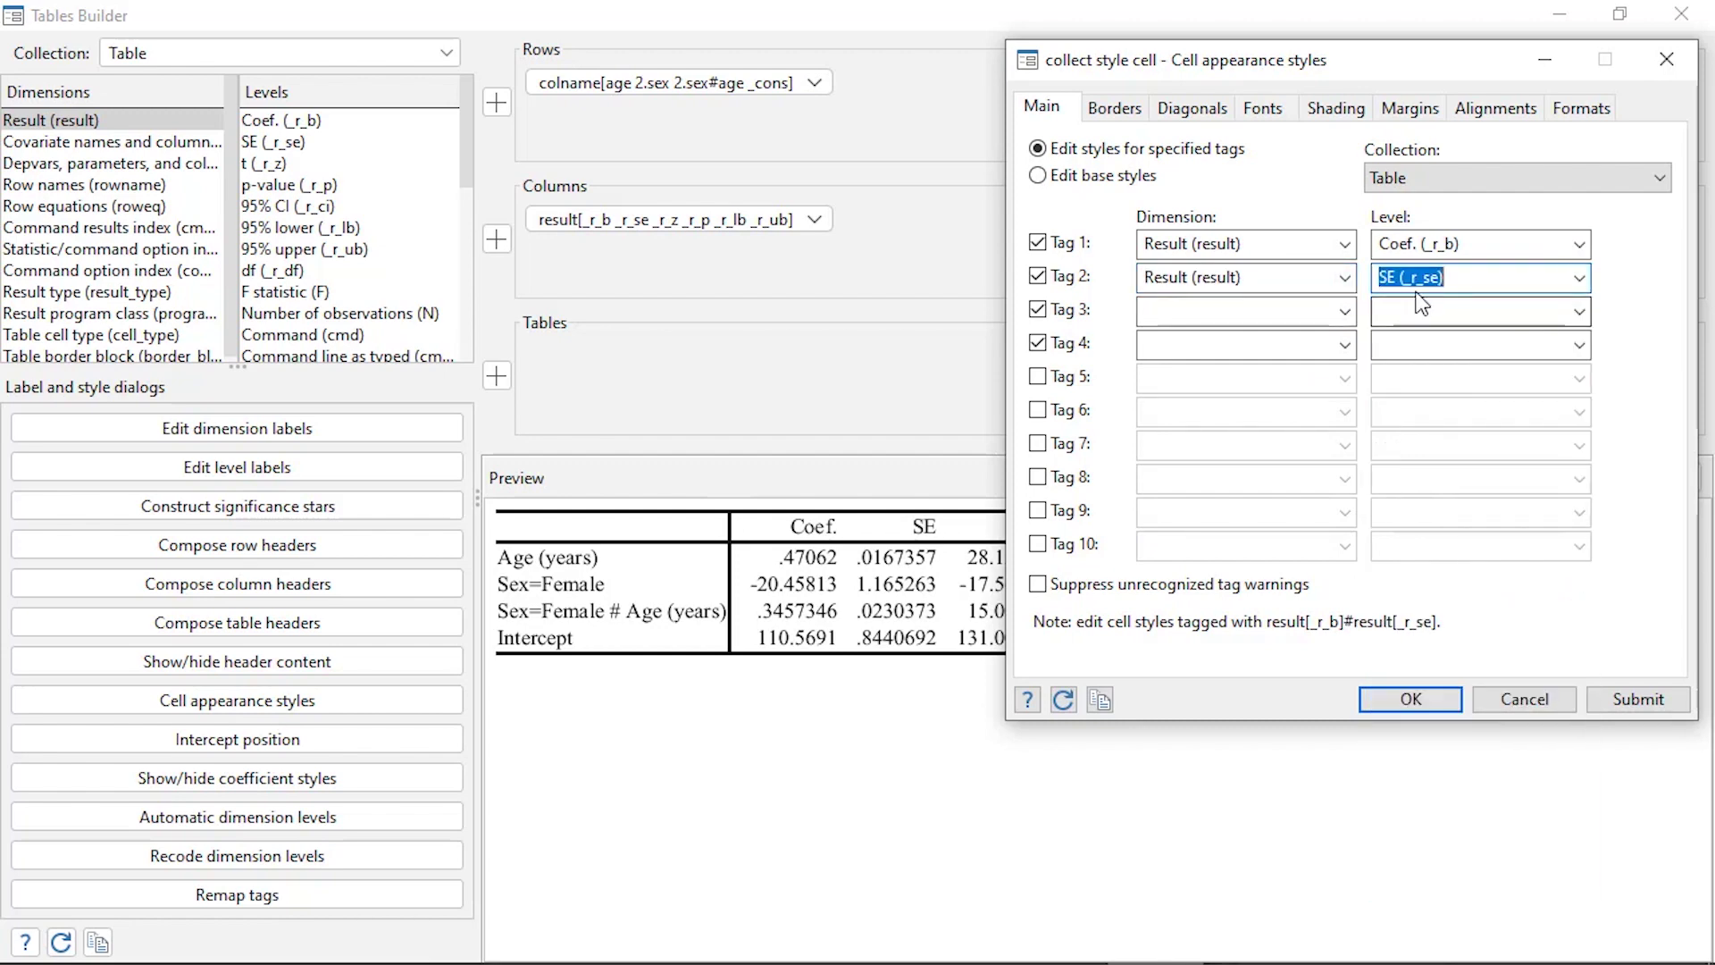
Step: Set Tag 3 to dimension Result (result) with level 95% lower (_r_lb)
{"action": "left_click", "coordinate": [1344, 309]}
{"action": "left_click", "coordinate": [1344, 337]}
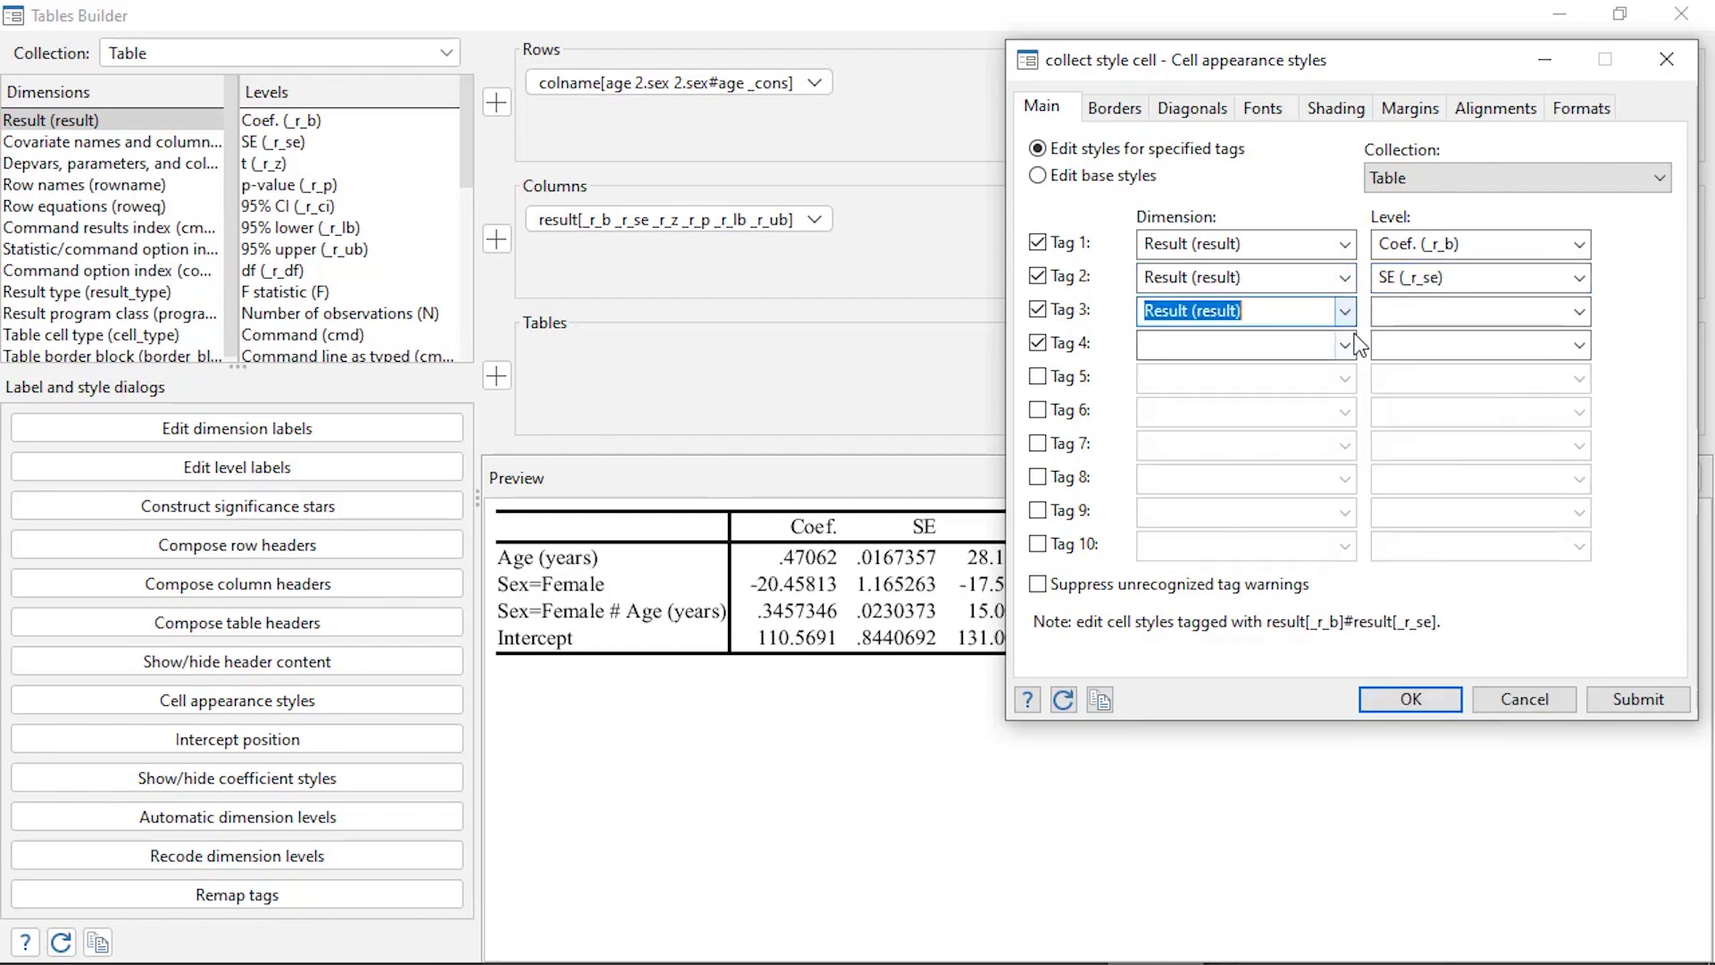
{"action": "left_click", "coordinate": [1580, 311]}
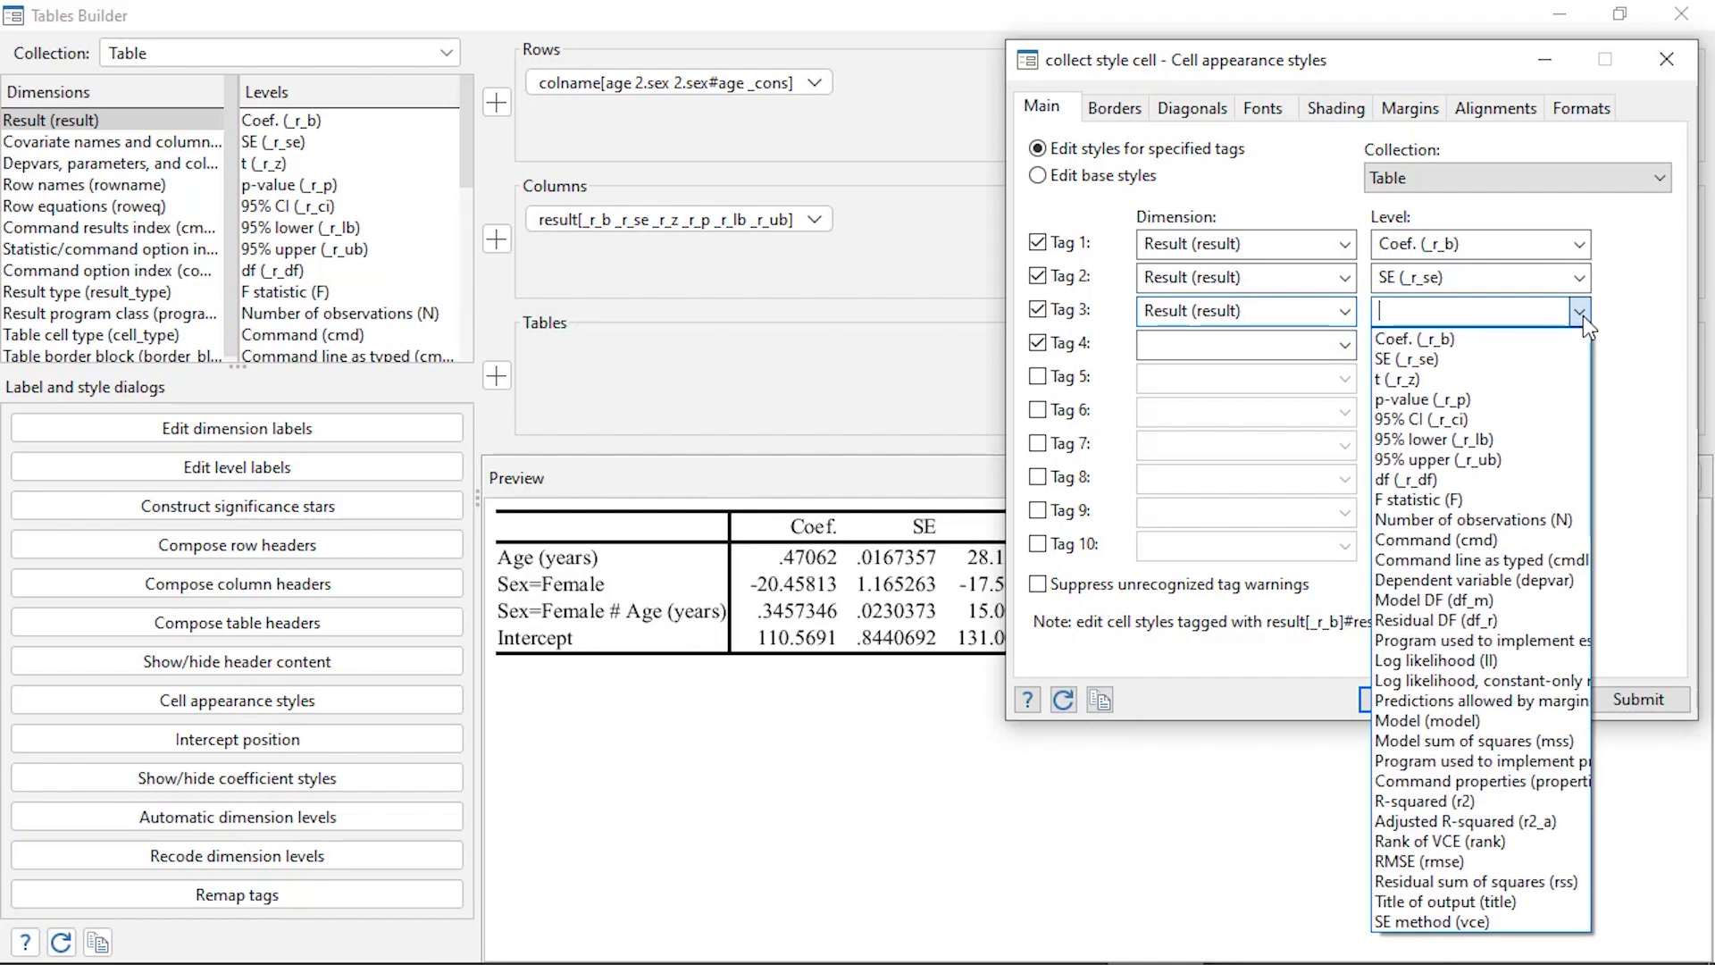
{"action": "left_click", "coordinate": [1519, 439]}
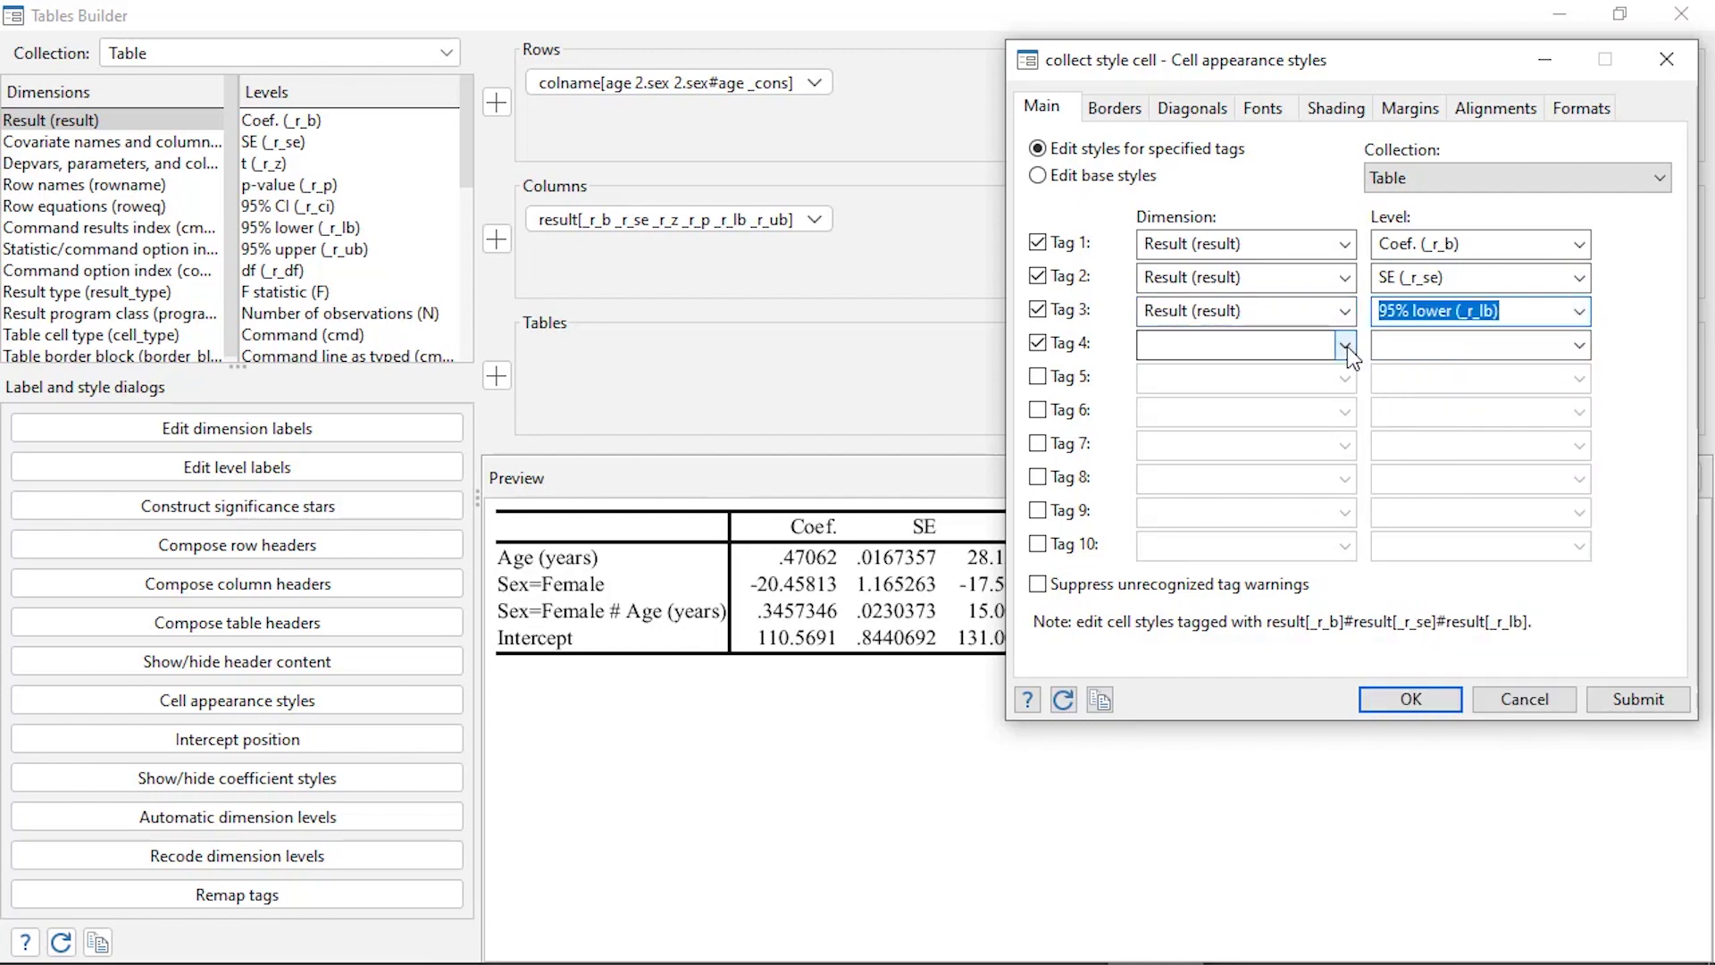
Step: Set Tag 4 to dimension Result (result) with level 95% upper (_r_ub)
{"action": "left_click", "coordinate": [1345, 345]}
{"action": "left_click", "coordinate": [1350, 374]}
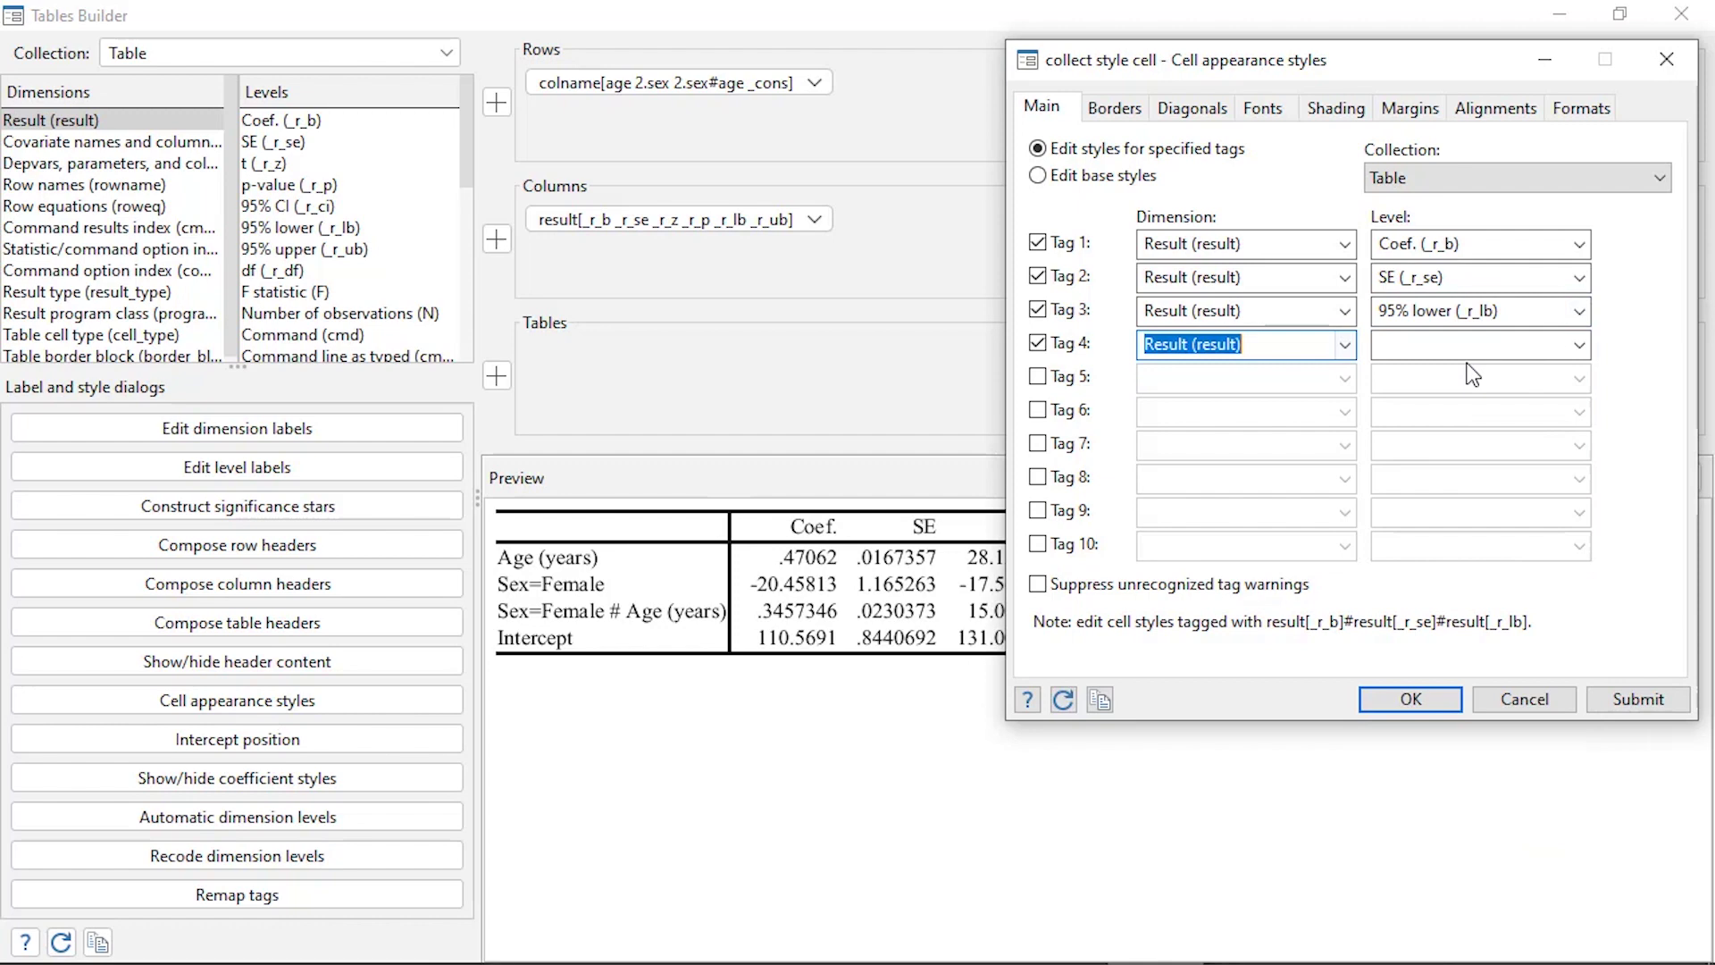
{"action": "left_click", "coordinate": [1585, 347]}
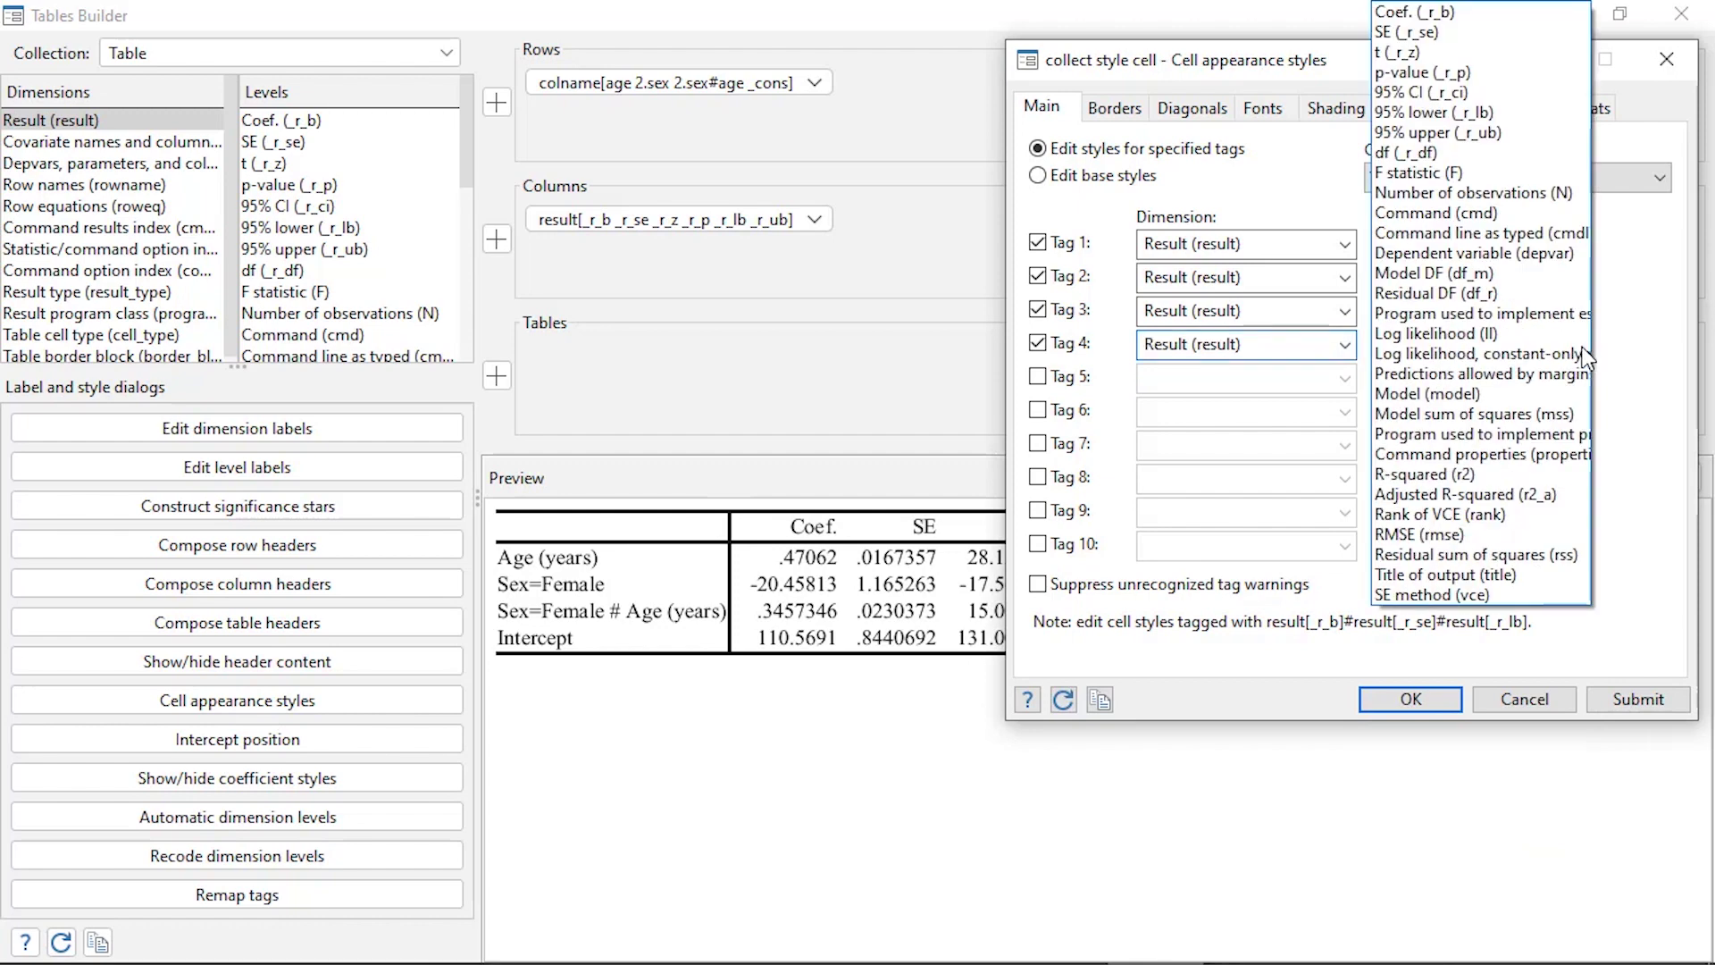
{"action": "left_click", "coordinate": [1494, 130]}
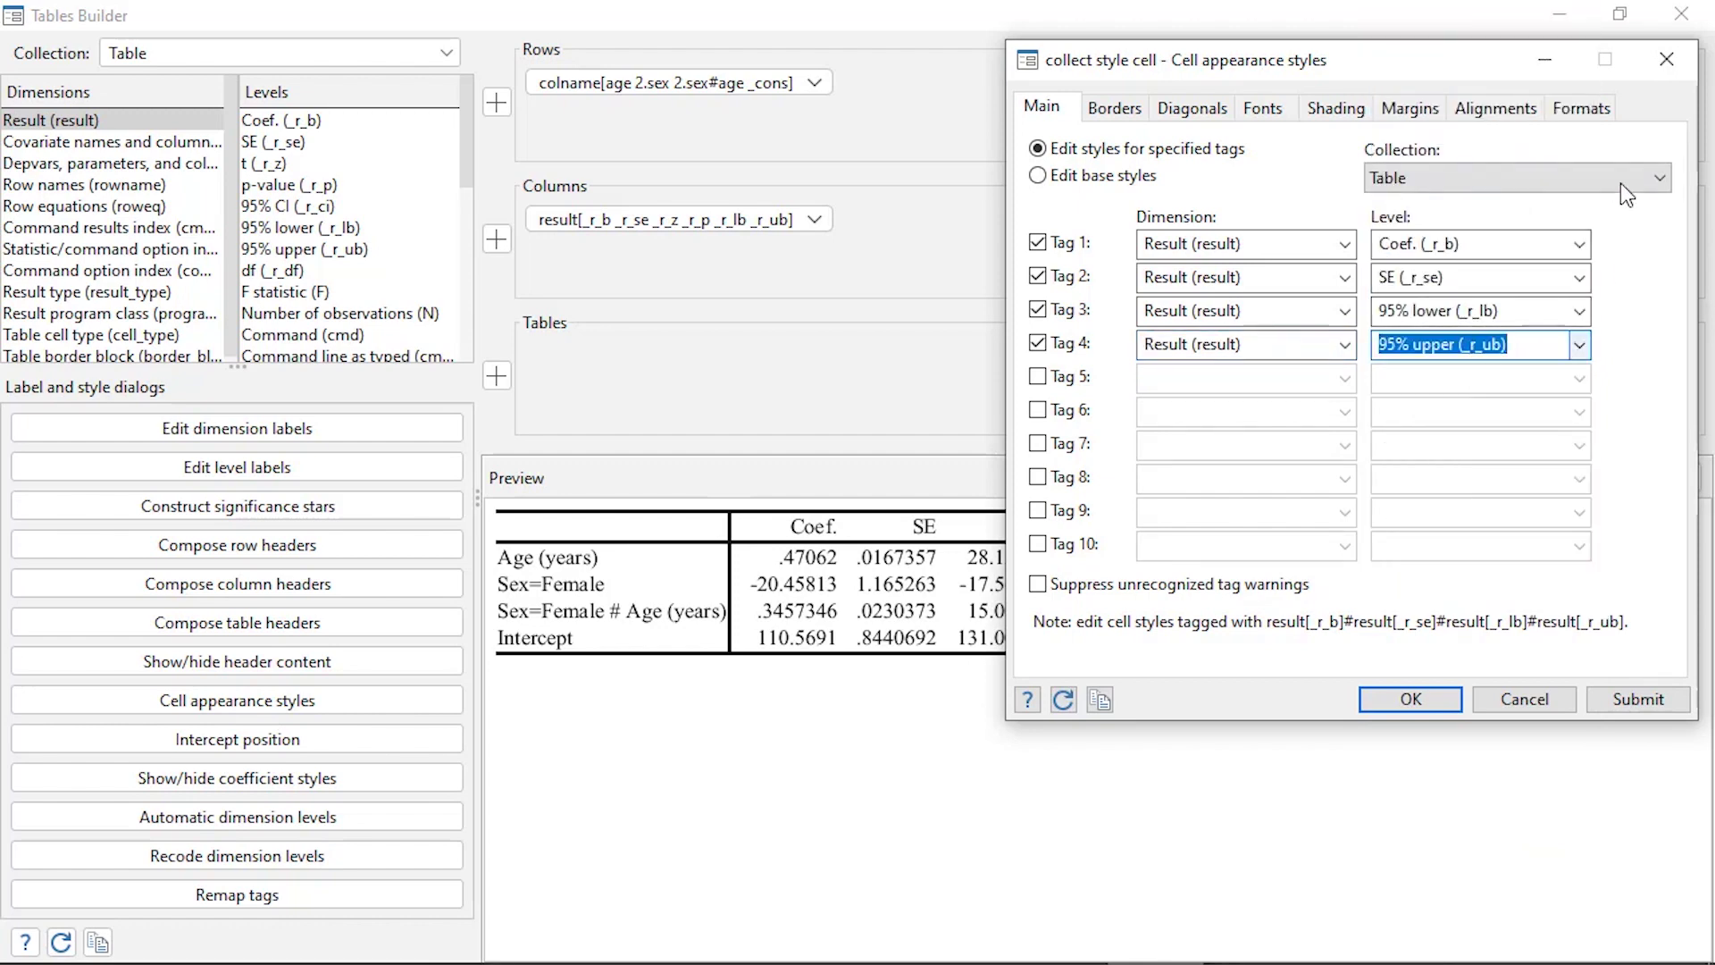
Step: Review the available cell style options for formats, borders, diagonals, fonts, shading, margins and alignments
{"action": "left_click", "coordinate": [1583, 111]}
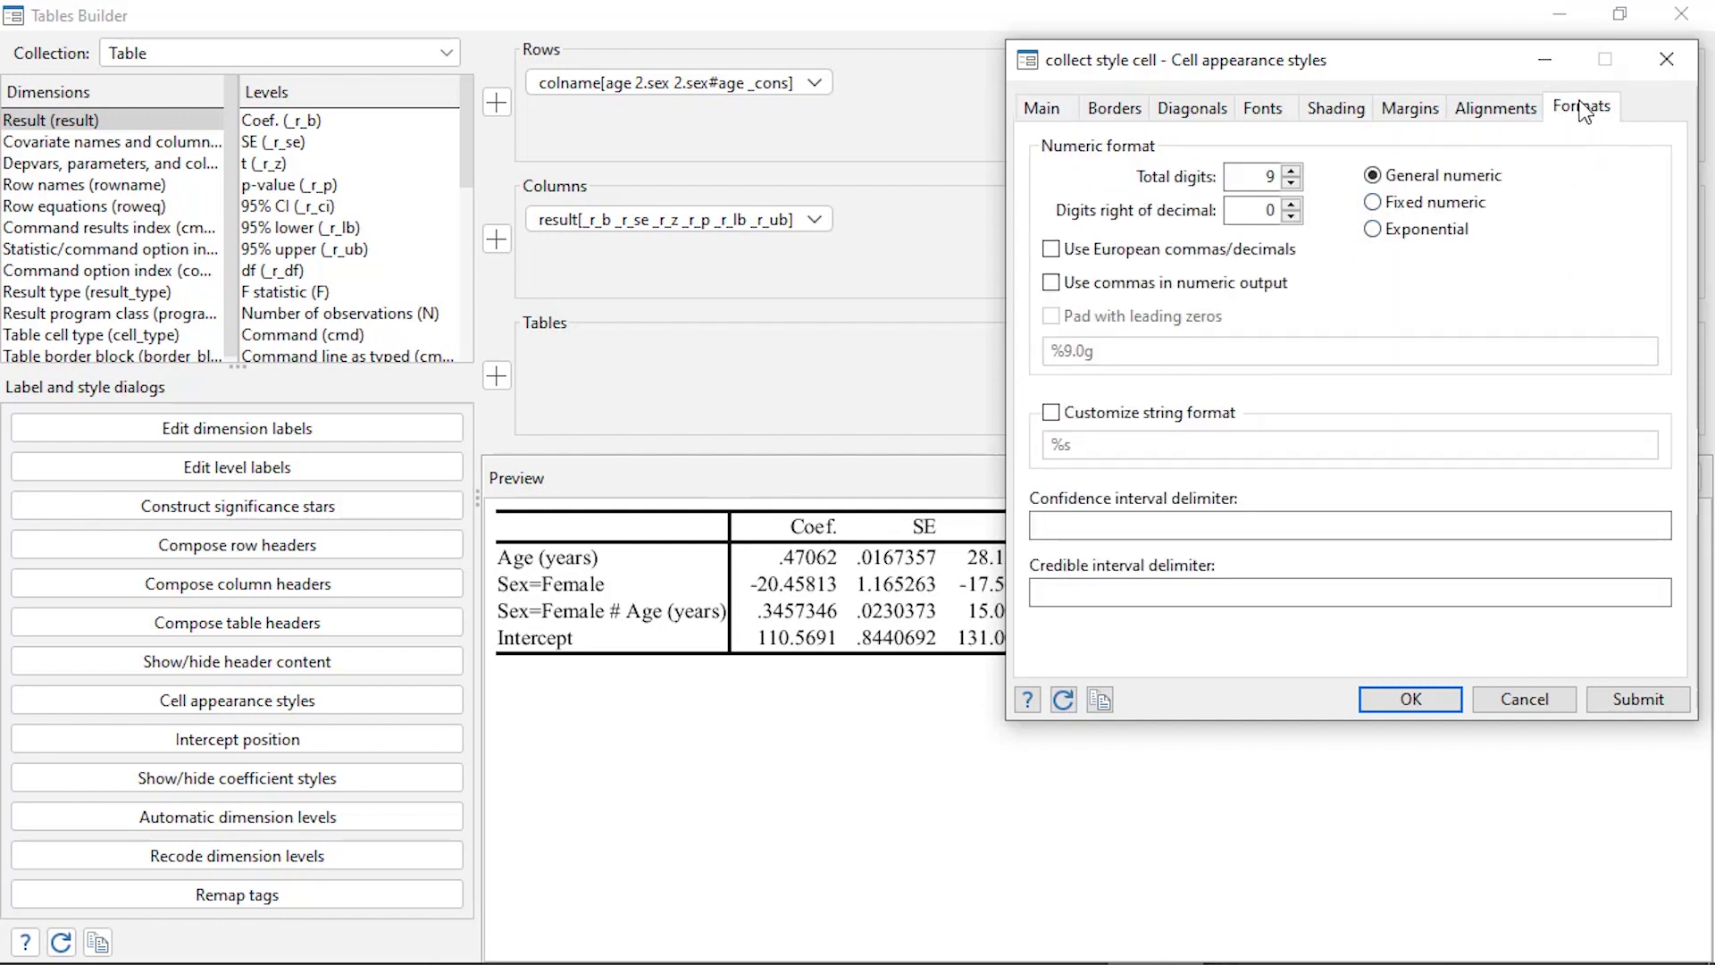
{"action": "left_click", "coordinate": [1114, 114]}
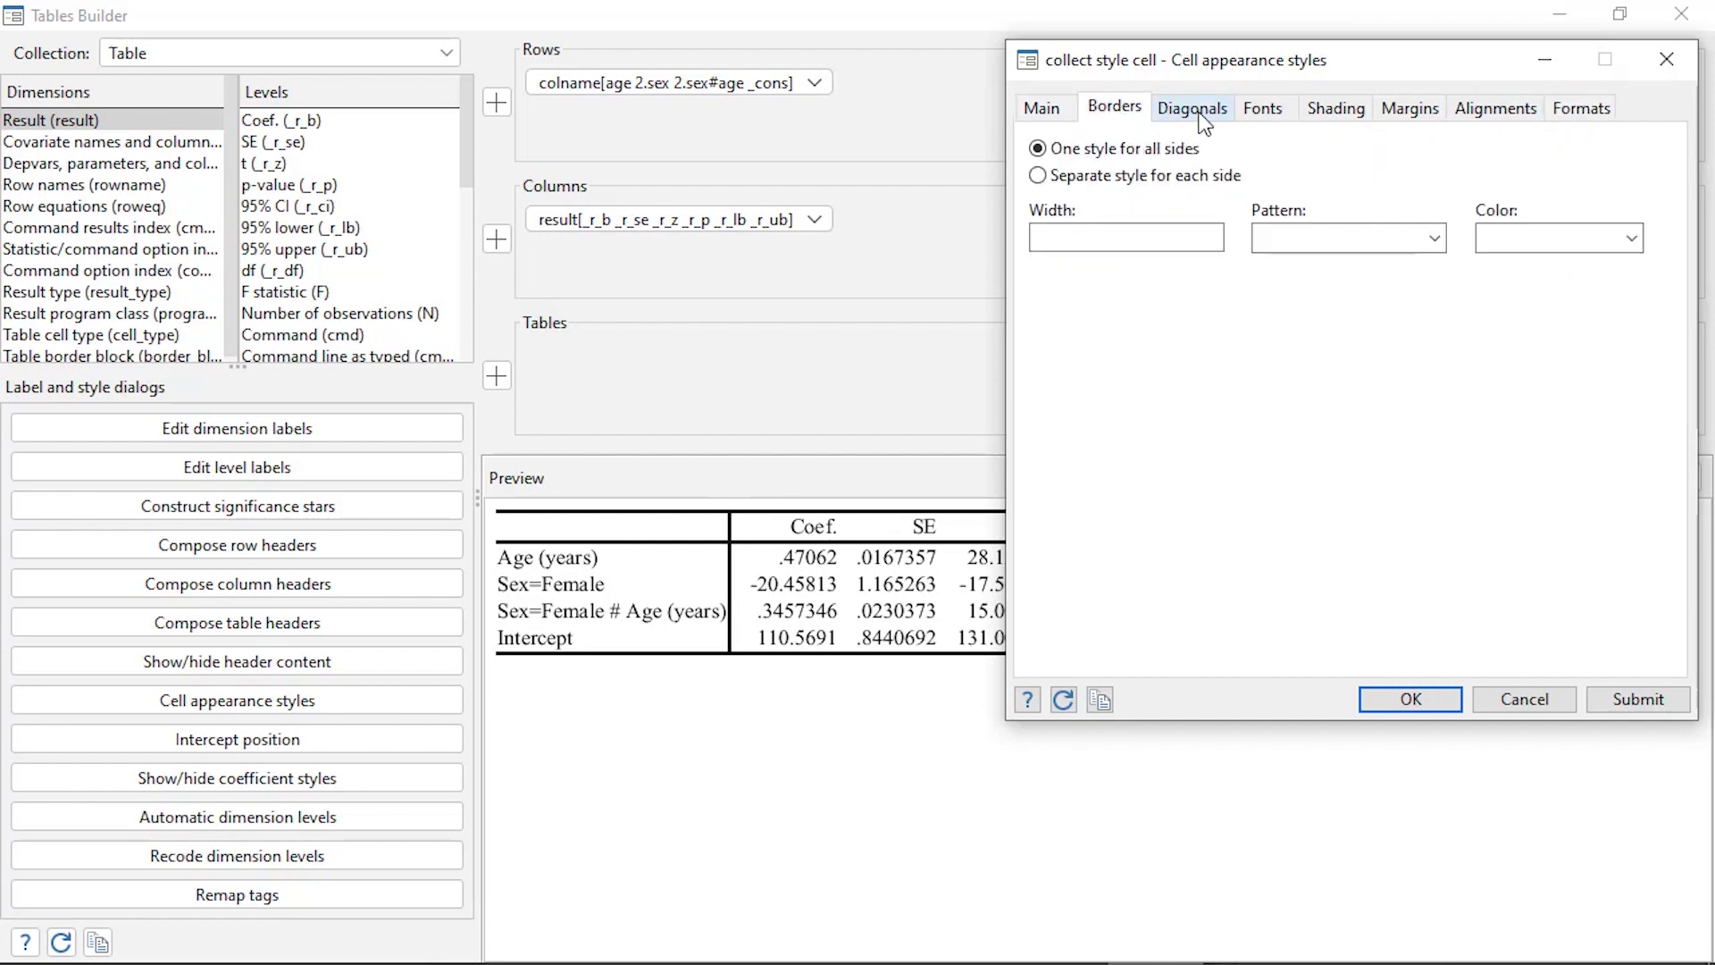
{"action": "left_click", "coordinate": [1175, 103]}
{"action": "left_click", "coordinate": [1112, 110]}
{"action": "left_click", "coordinate": [1283, 105]}
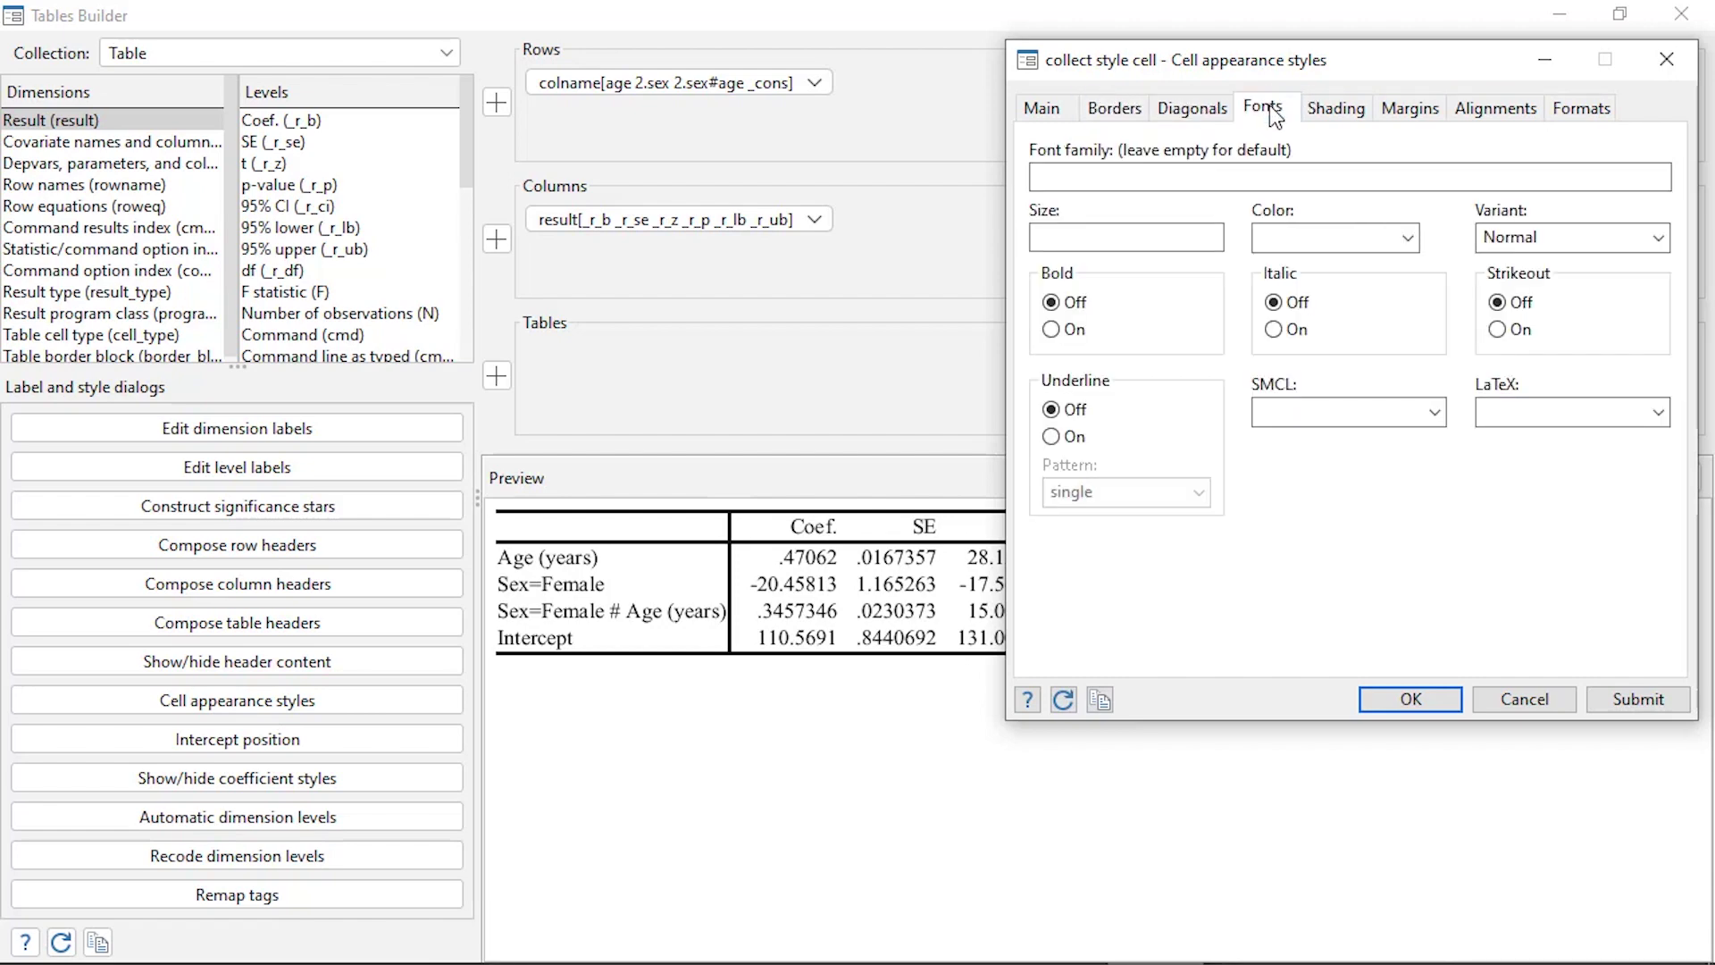
{"action": "left_click", "coordinate": [1345, 114]}
{"action": "left_click", "coordinate": [1412, 111]}
{"action": "left_click", "coordinate": [1501, 115]}
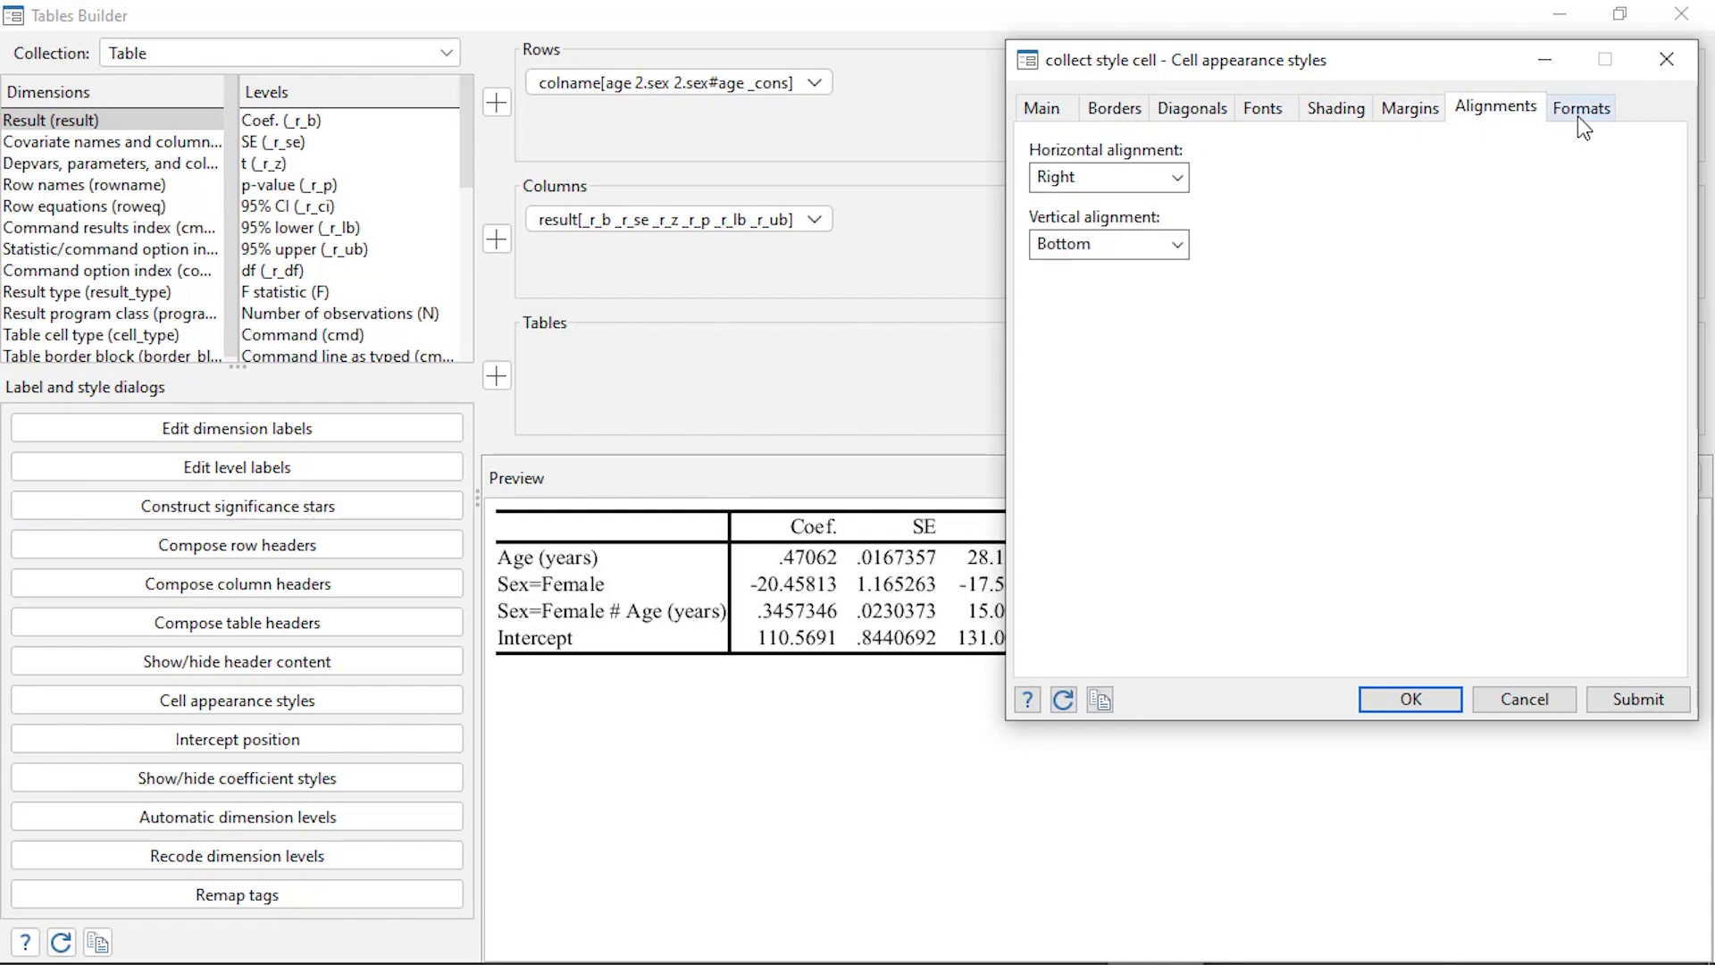
Step: Format the tagged results as fixed numeric with three digits right of the decimal and apply the style
{"action": "left_click", "coordinate": [1580, 117]}
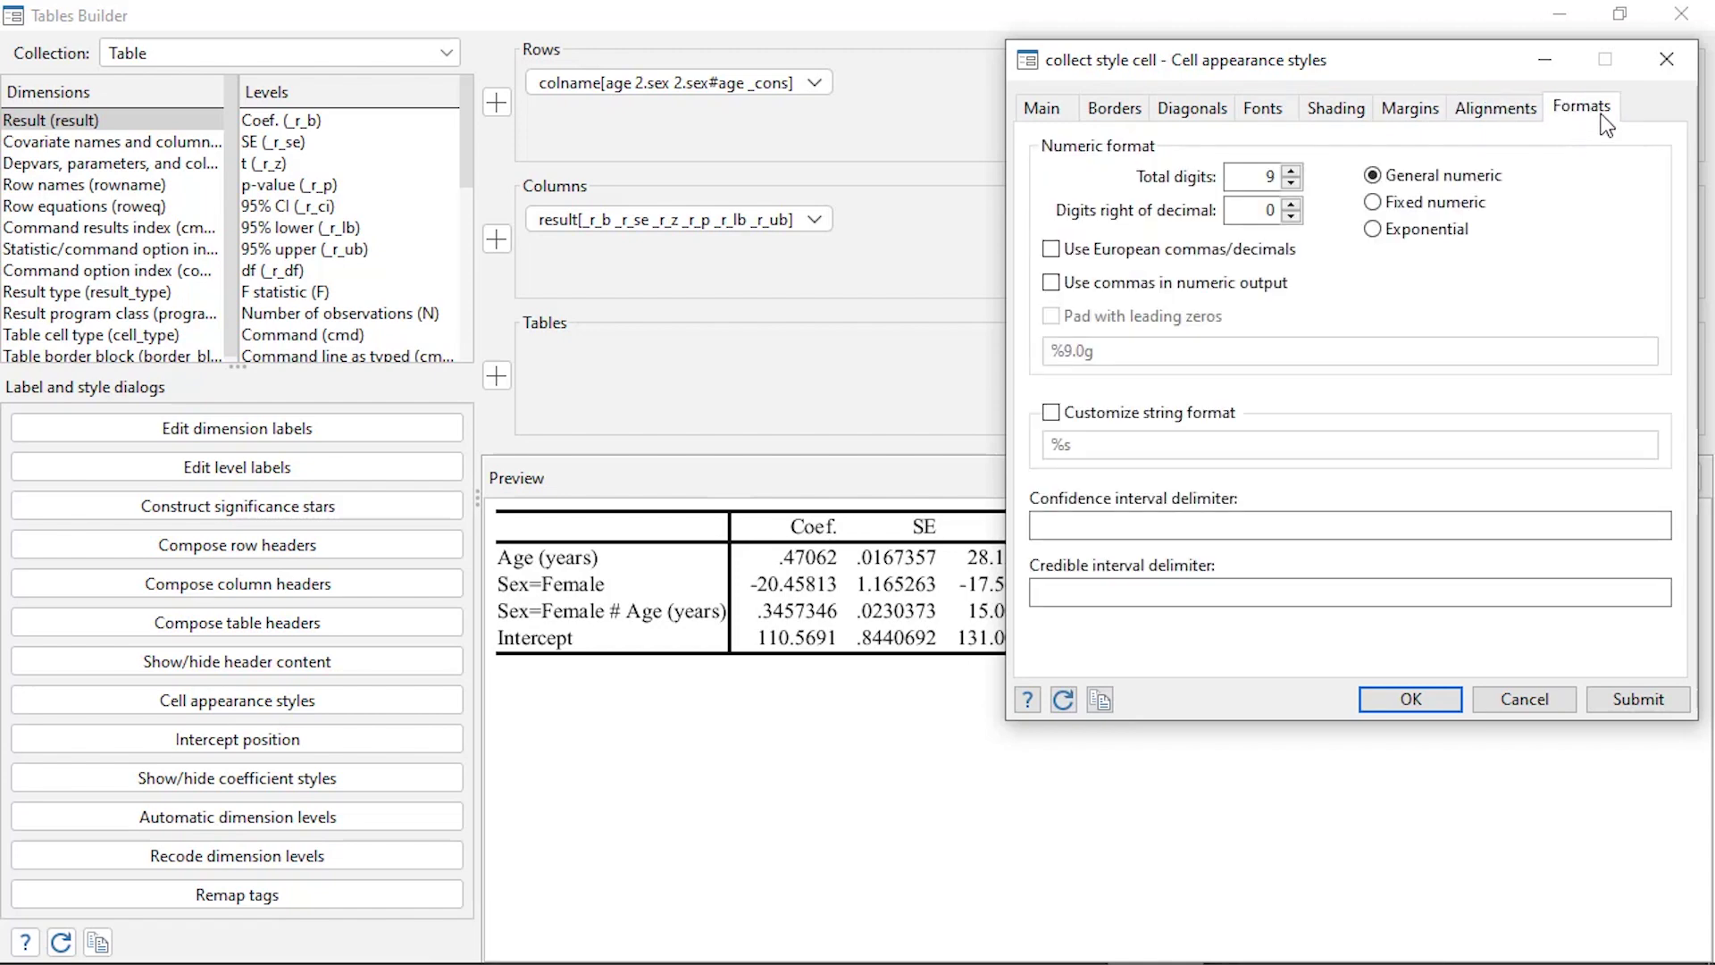
{"action": "left_click", "coordinate": [1394, 204]}
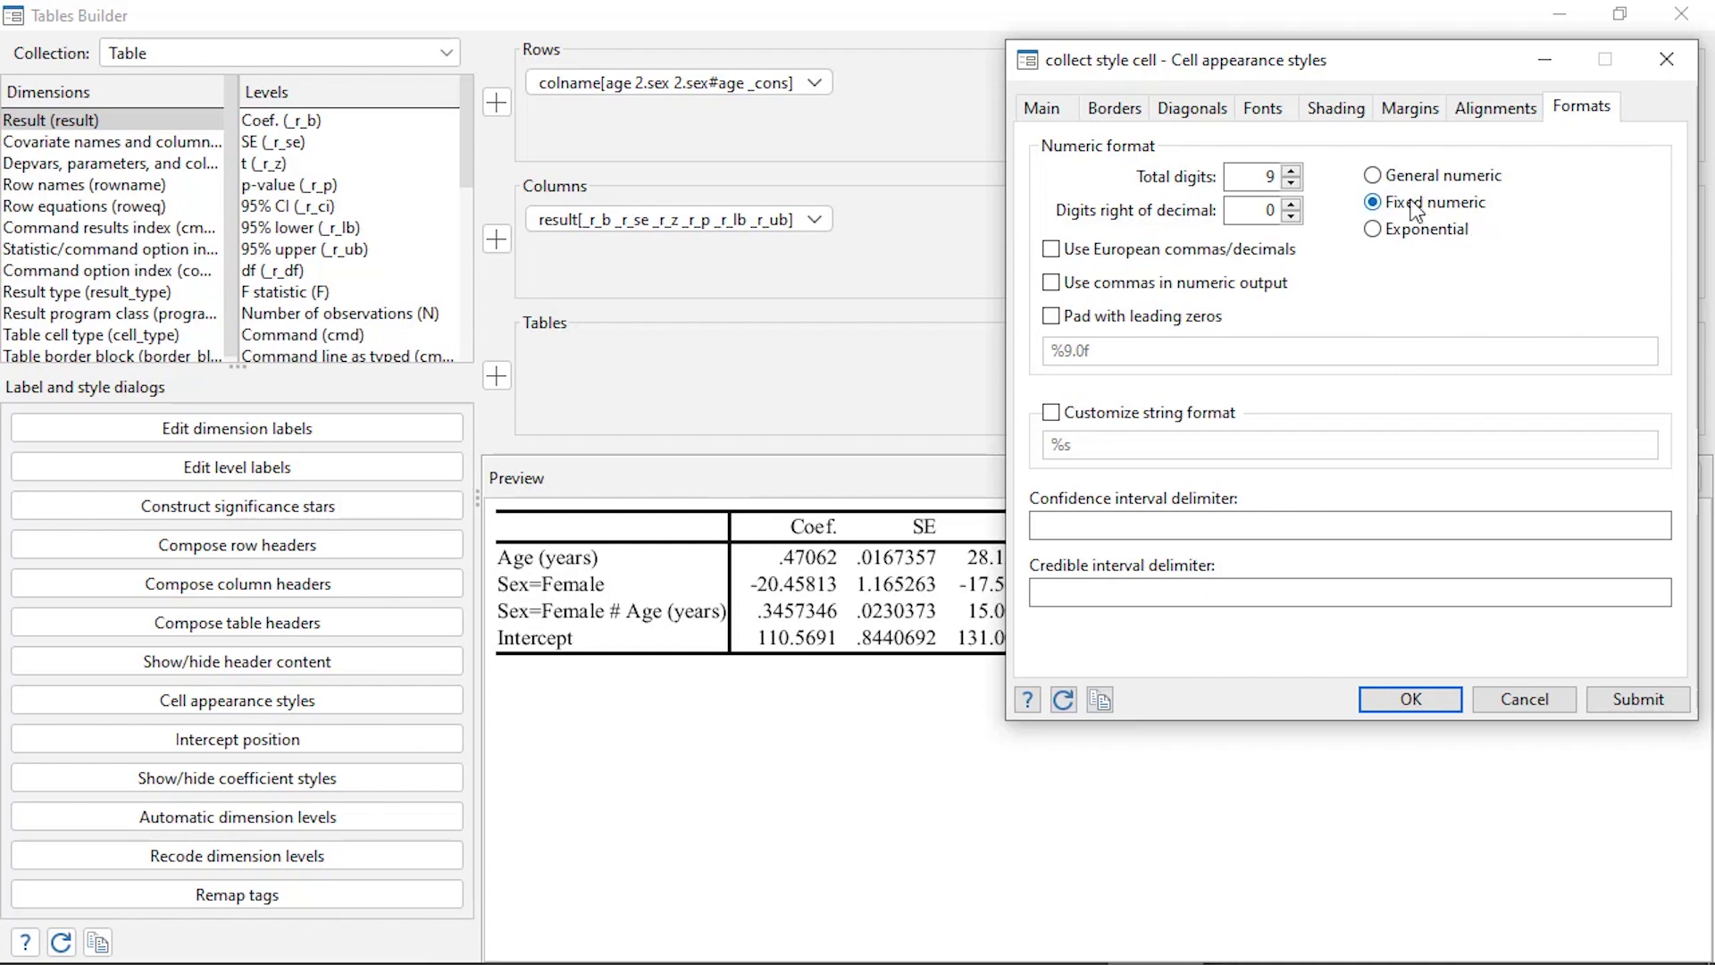
{"action": "left_click", "coordinate": [1292, 205]}
{"action": "left_click", "coordinate": [1413, 702]}
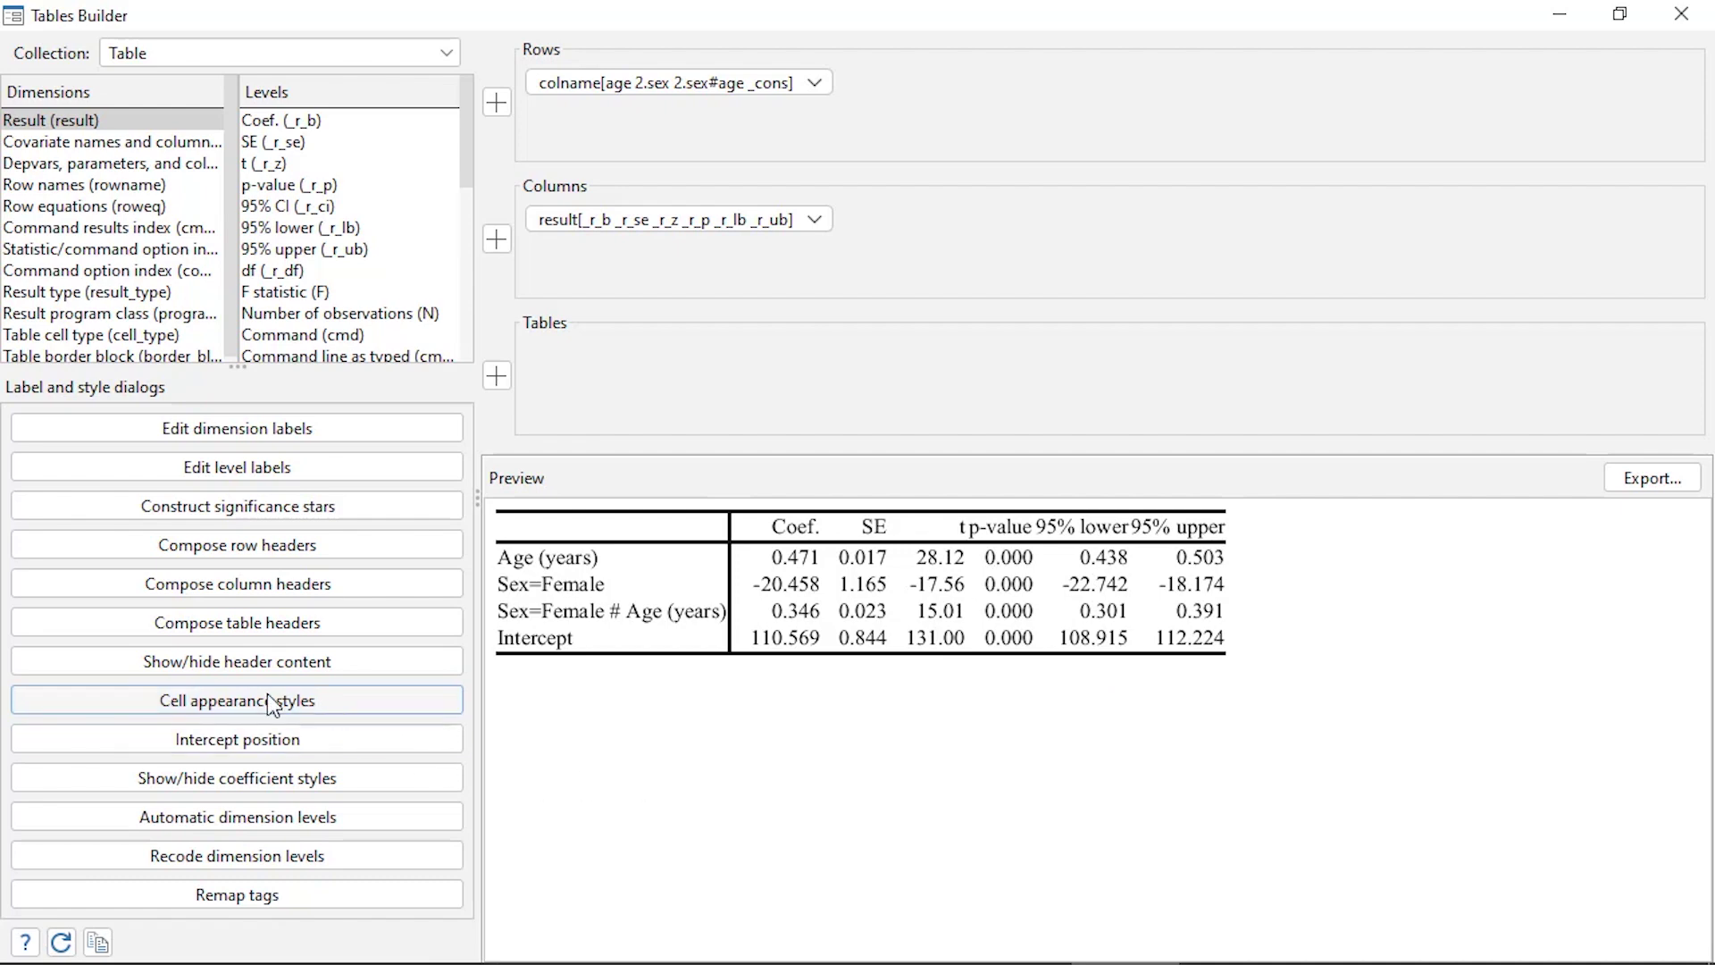
Step: Reopen the cell appearance styles and set only Tag 1 to dimension Result (result) with level p-value (_r_p)
{"action": "left_click", "coordinate": [384, 699]}
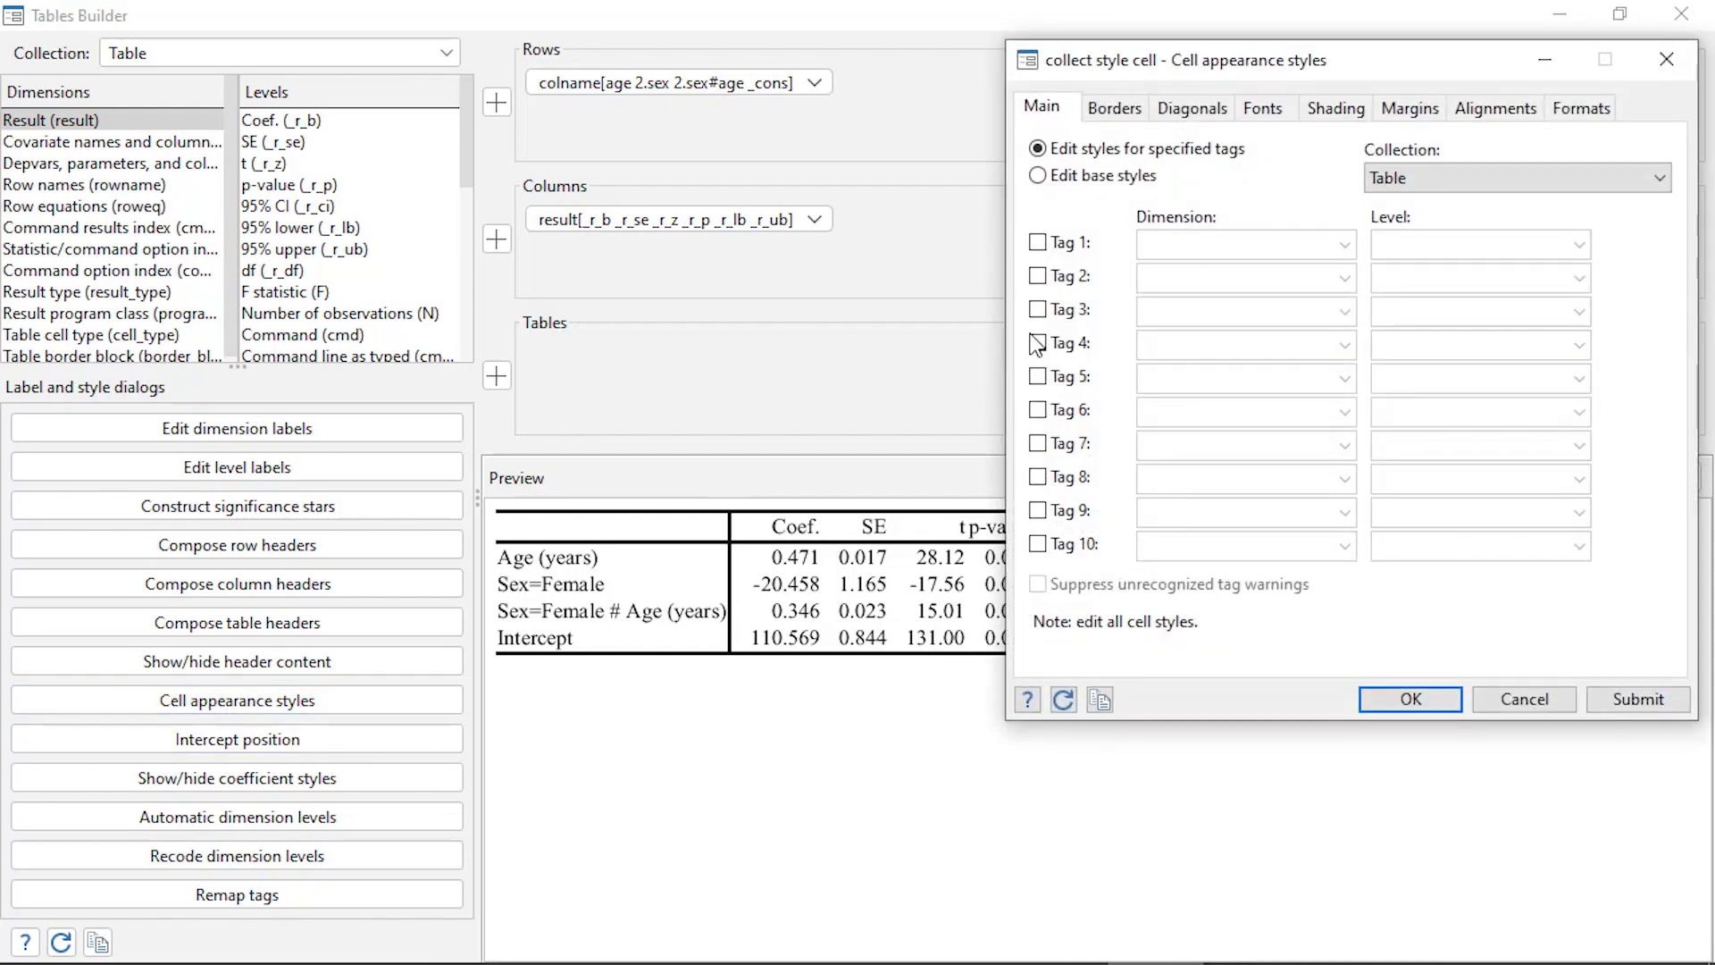
{"action": "left_click", "coordinate": [1036, 243]}
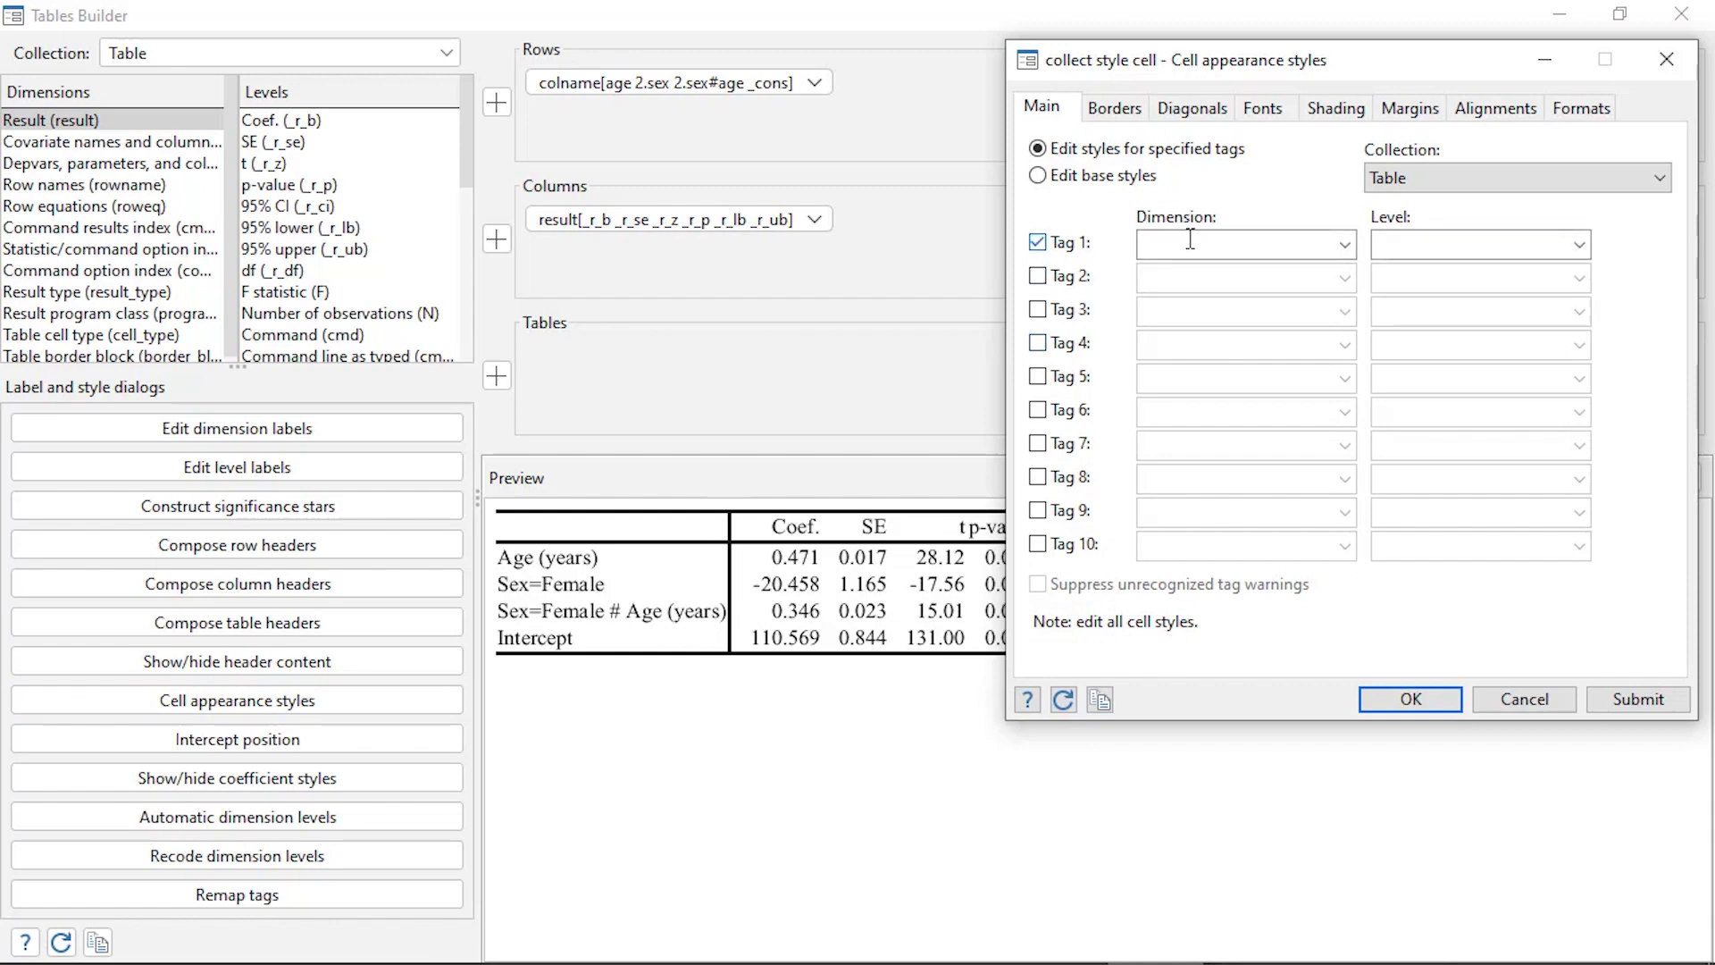
{"action": "left_click", "coordinate": [1344, 244]}
{"action": "left_click", "coordinate": [1333, 268]}
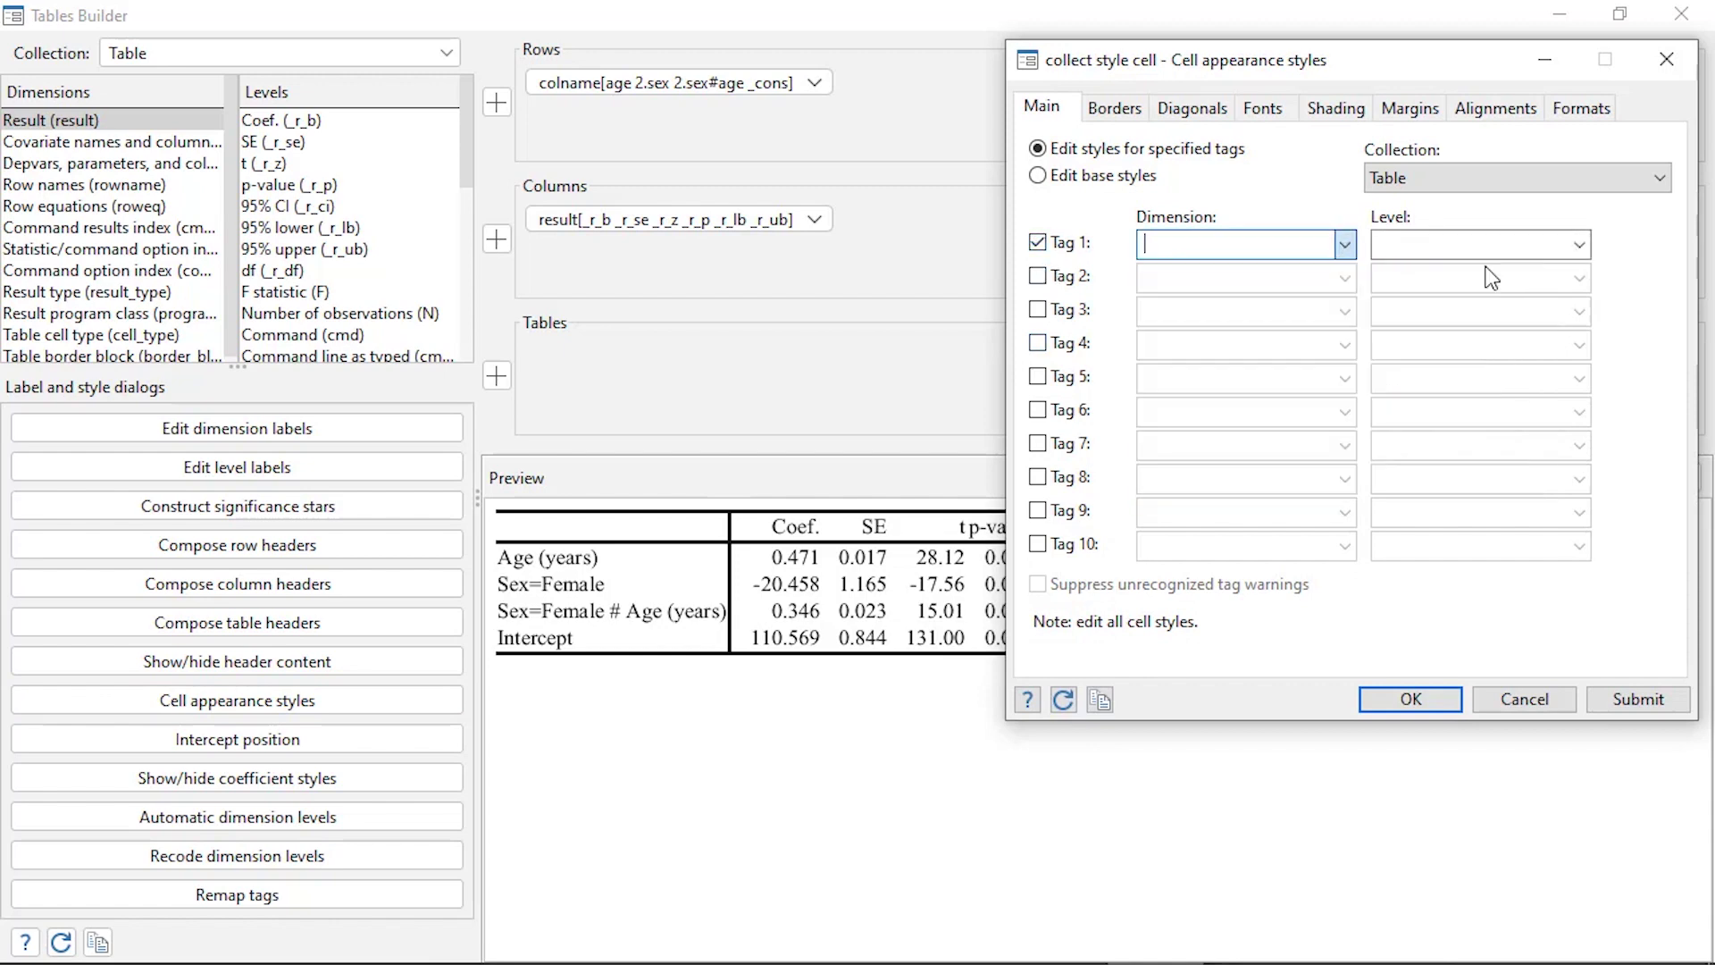
{"action": "left_click", "coordinate": [1580, 244]}
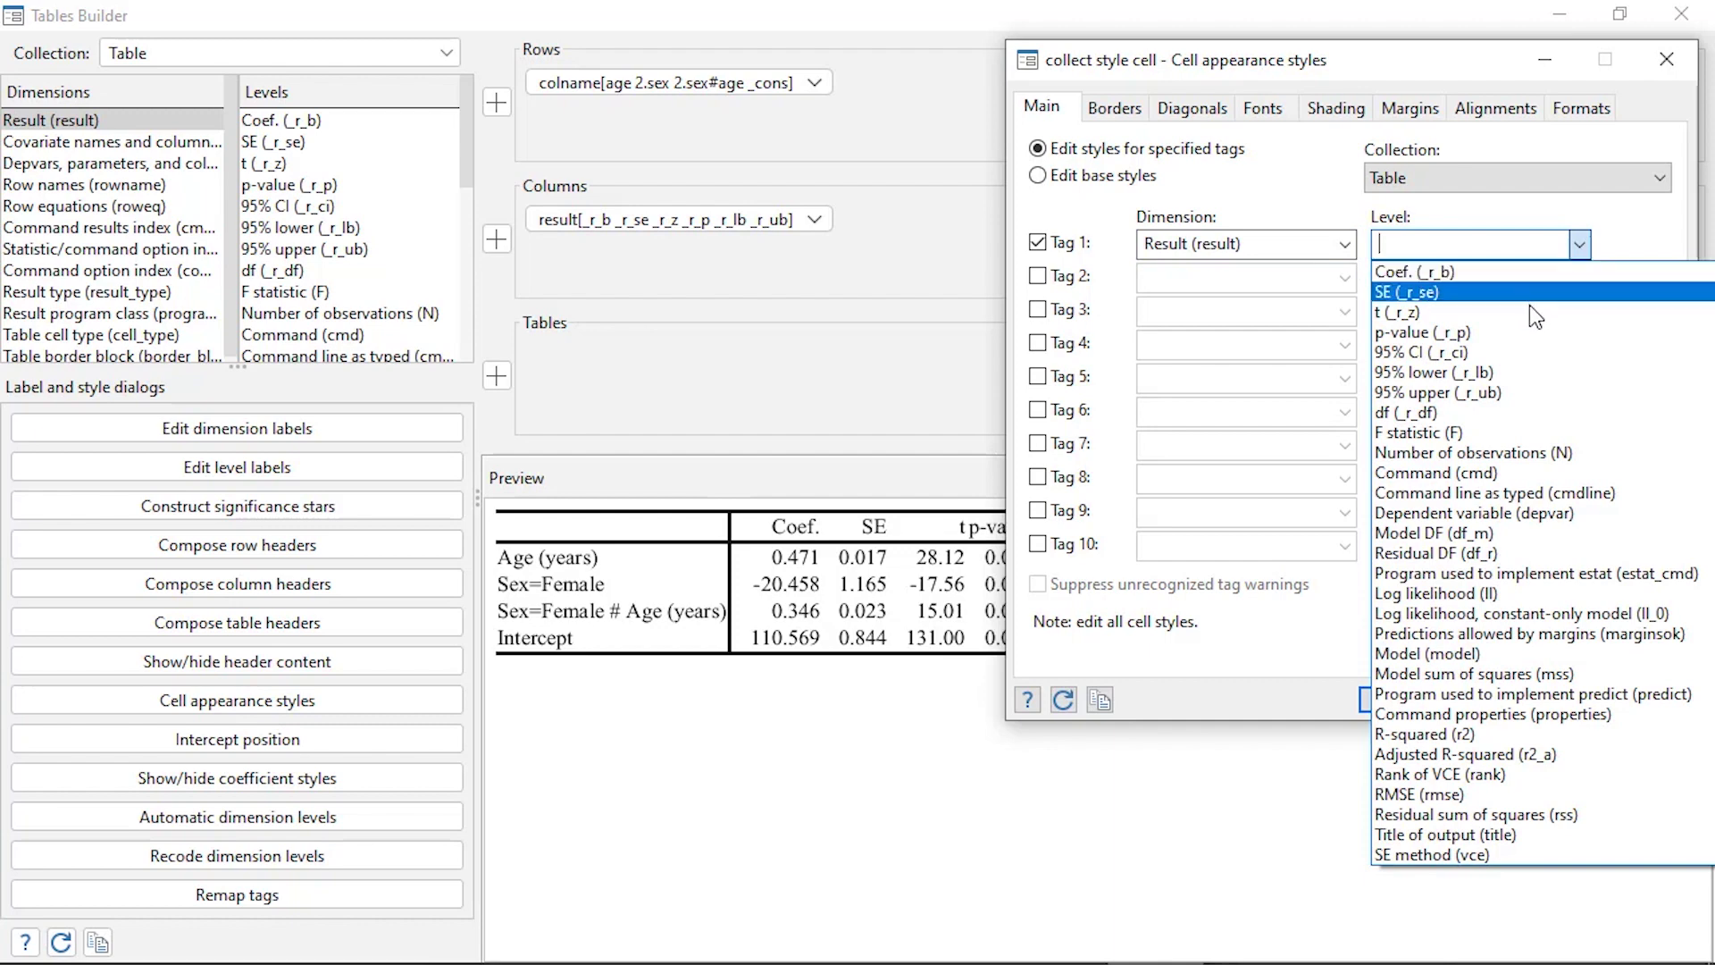
{"action": "left_click", "coordinate": [1535, 332]}
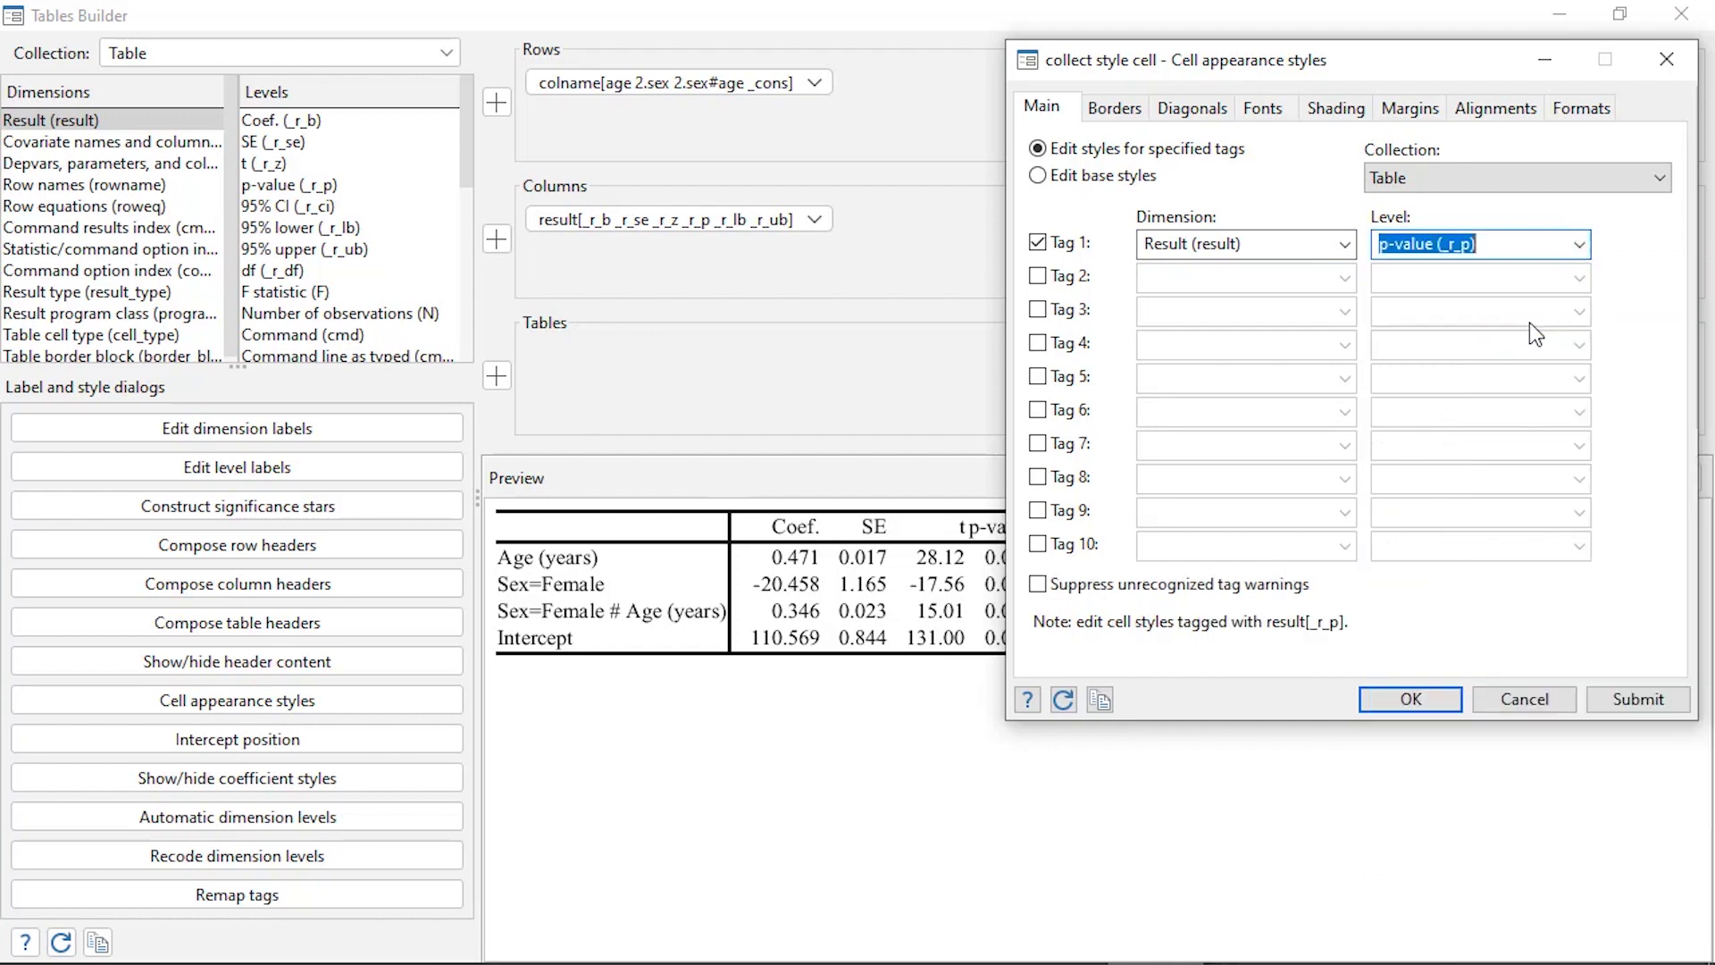
Step: Apply a fixed numeric format with 6 total digits and 4 digits right of the decimal to the p-values
{"action": "left_click", "coordinate": [1583, 111]}
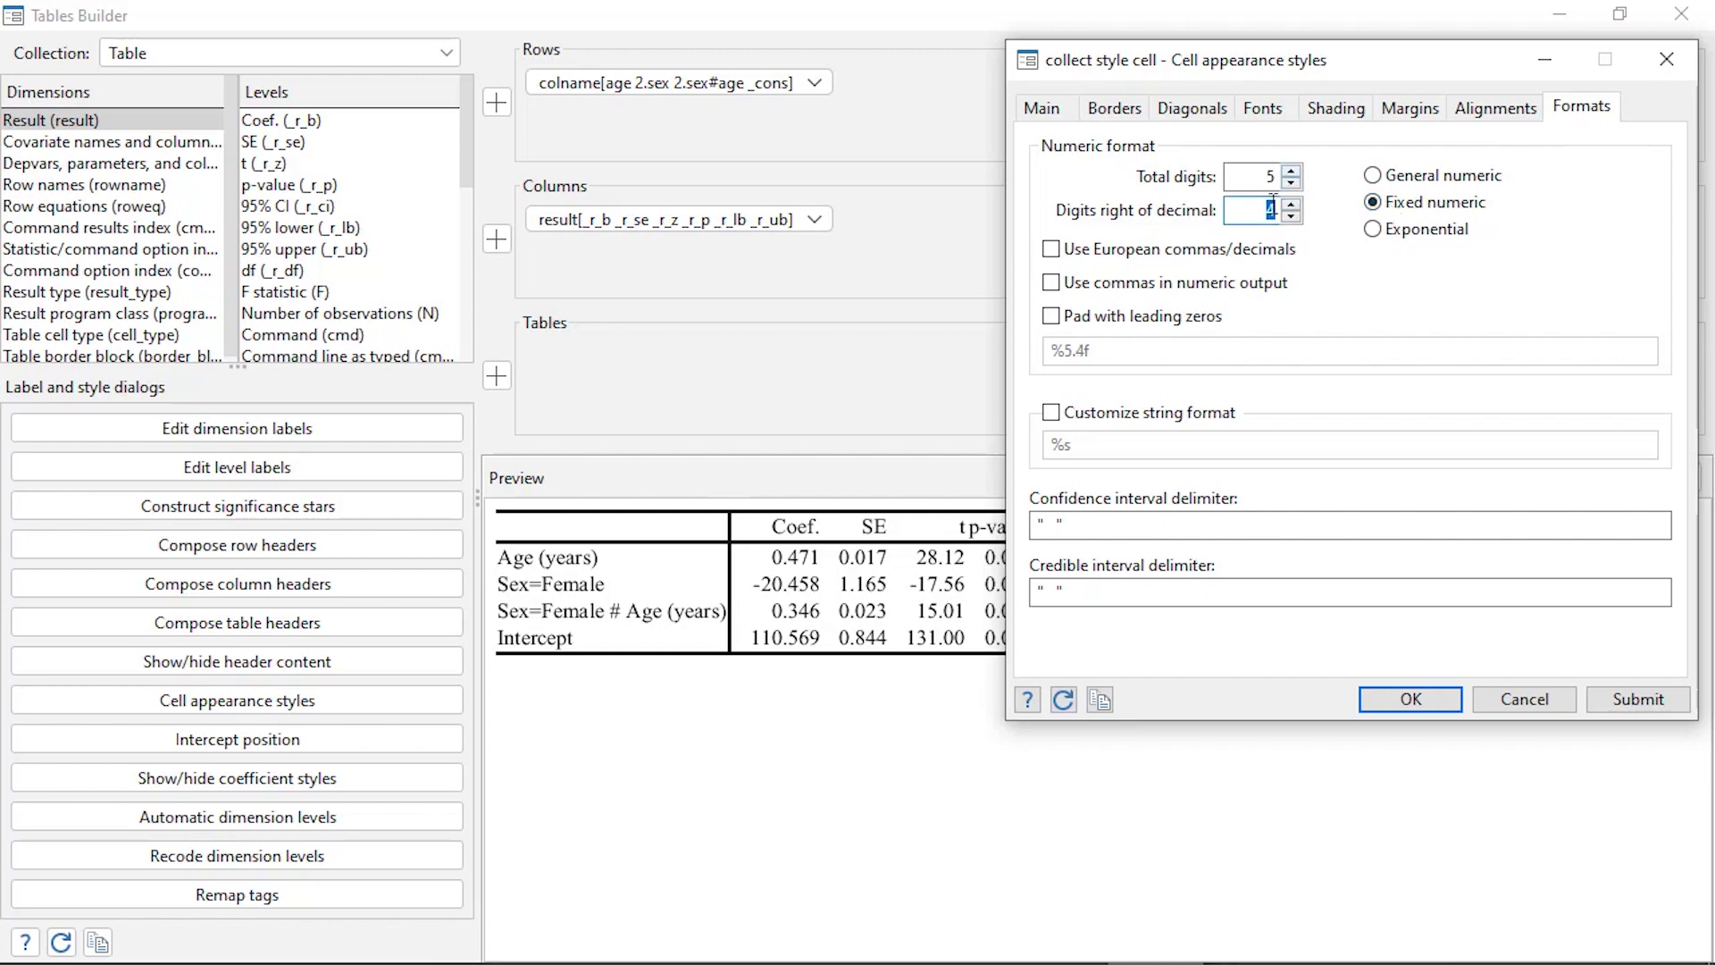
{"action": "left_click", "coordinate": [1290, 171]}
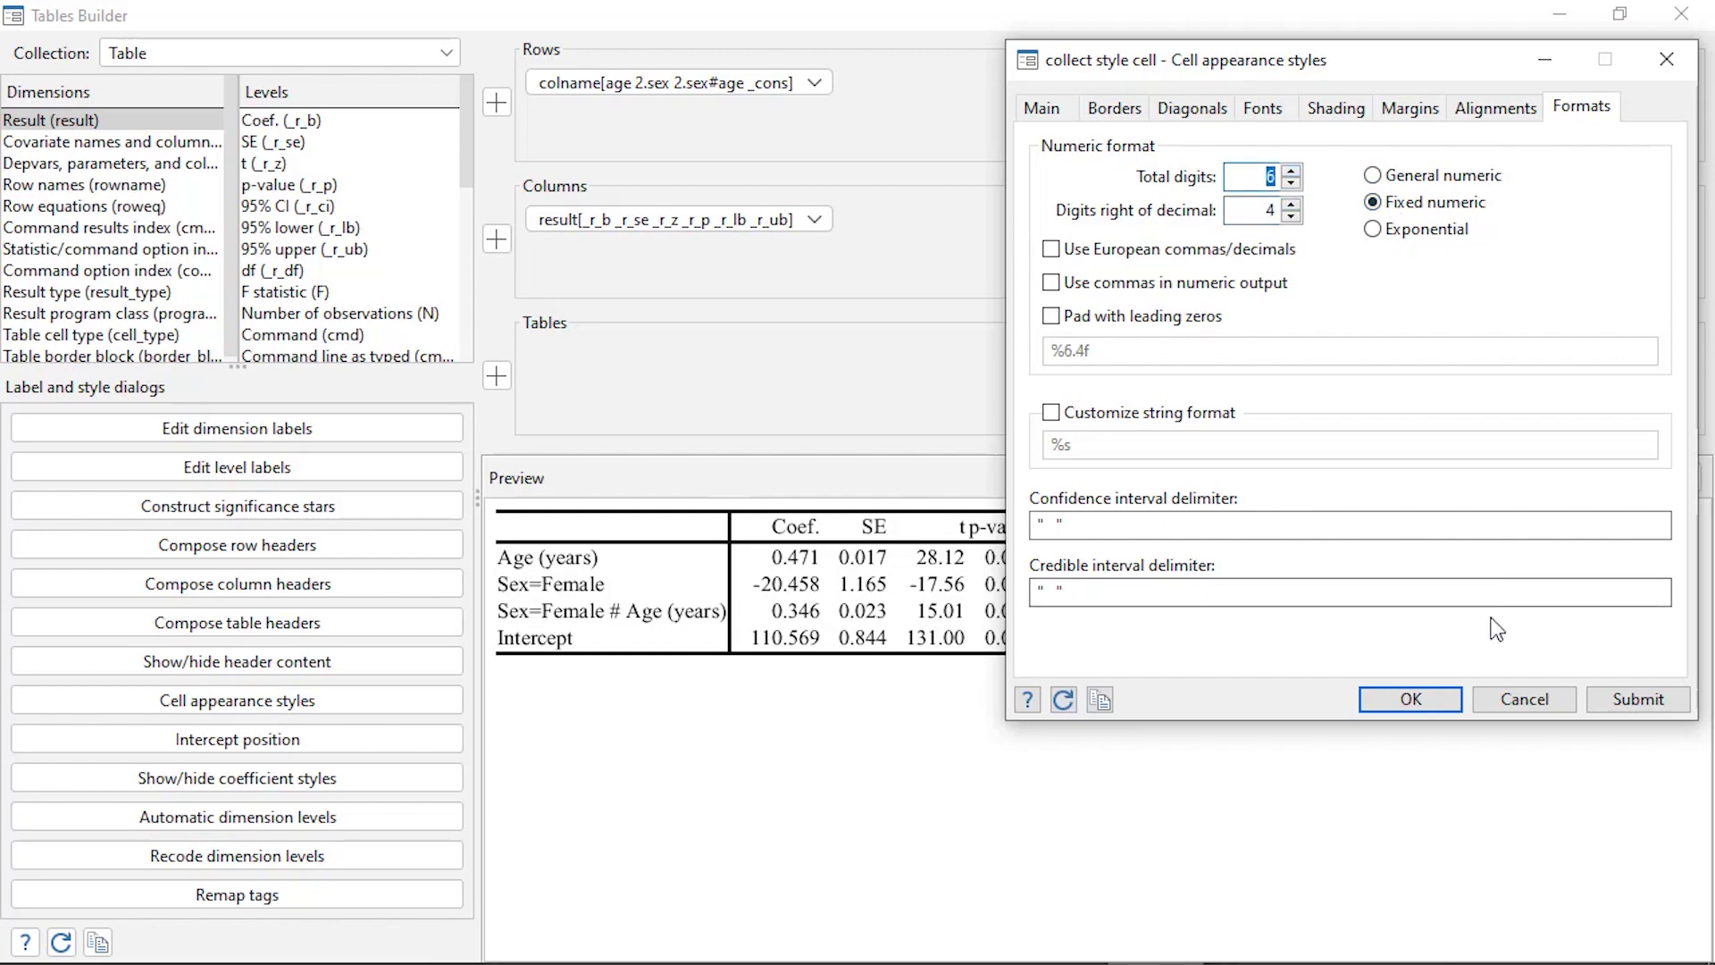
{"action": "left_click", "coordinate": [1444, 708]}
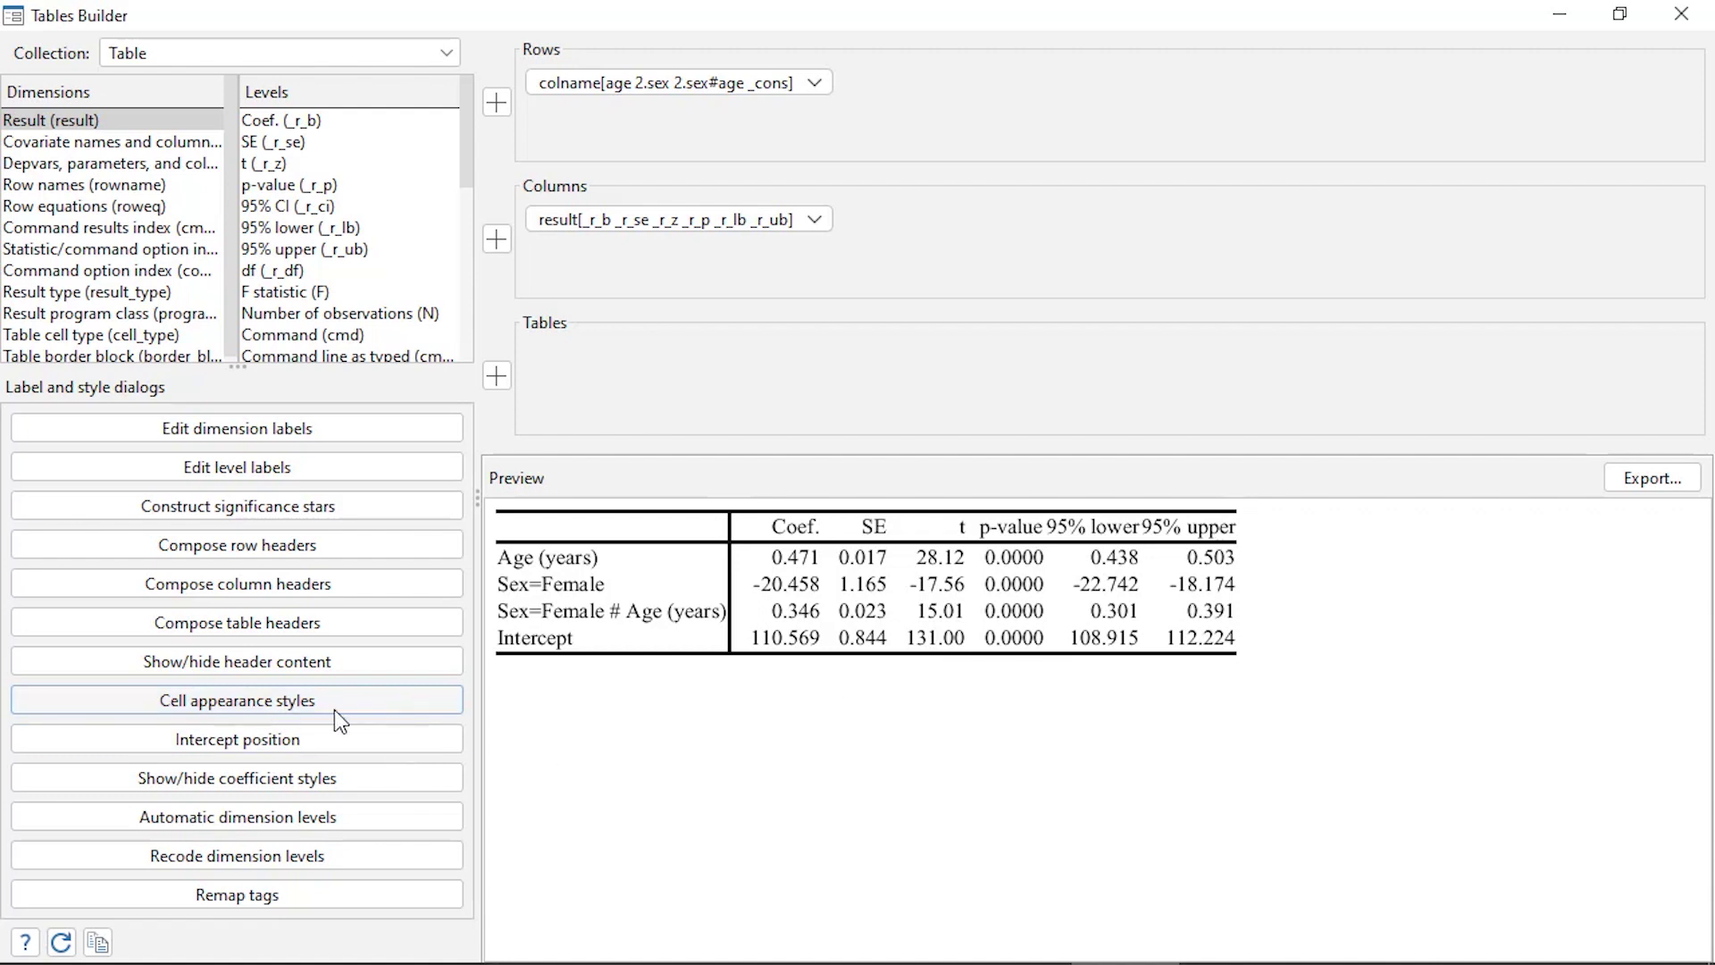
Step: Open the cell appearance styles without any tags and apply the font family arial to all cells
{"action": "left_click", "coordinate": [366, 704]}
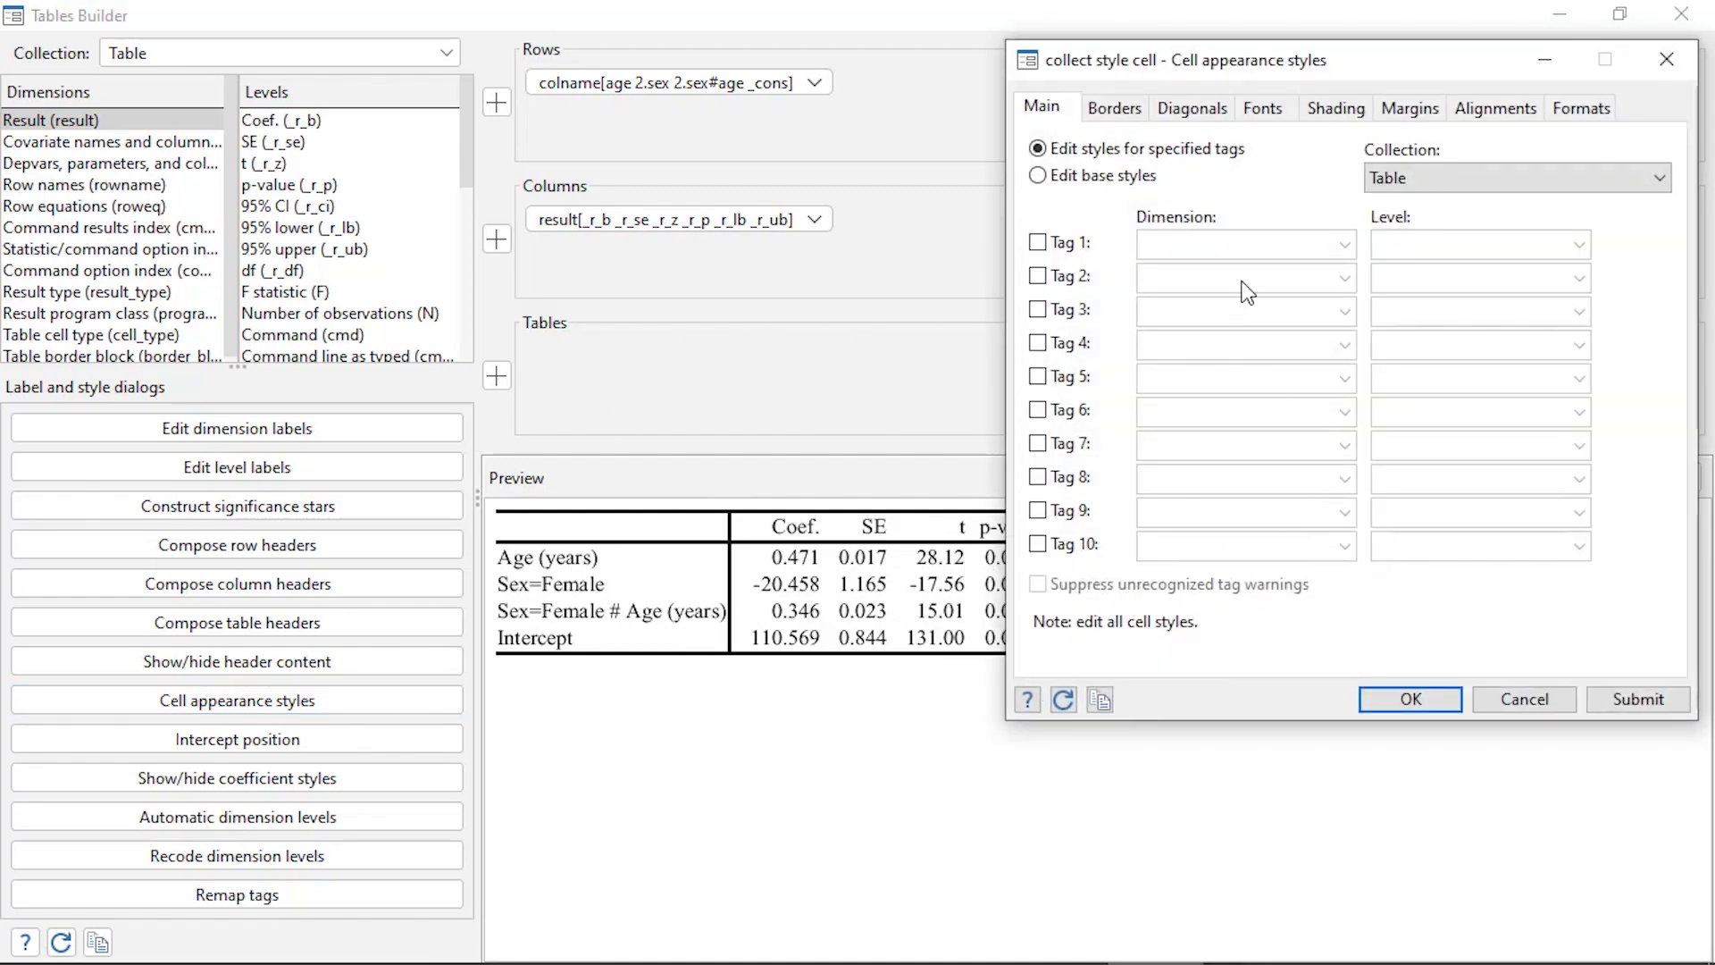
{"action": "left_click", "coordinate": [1265, 112]}
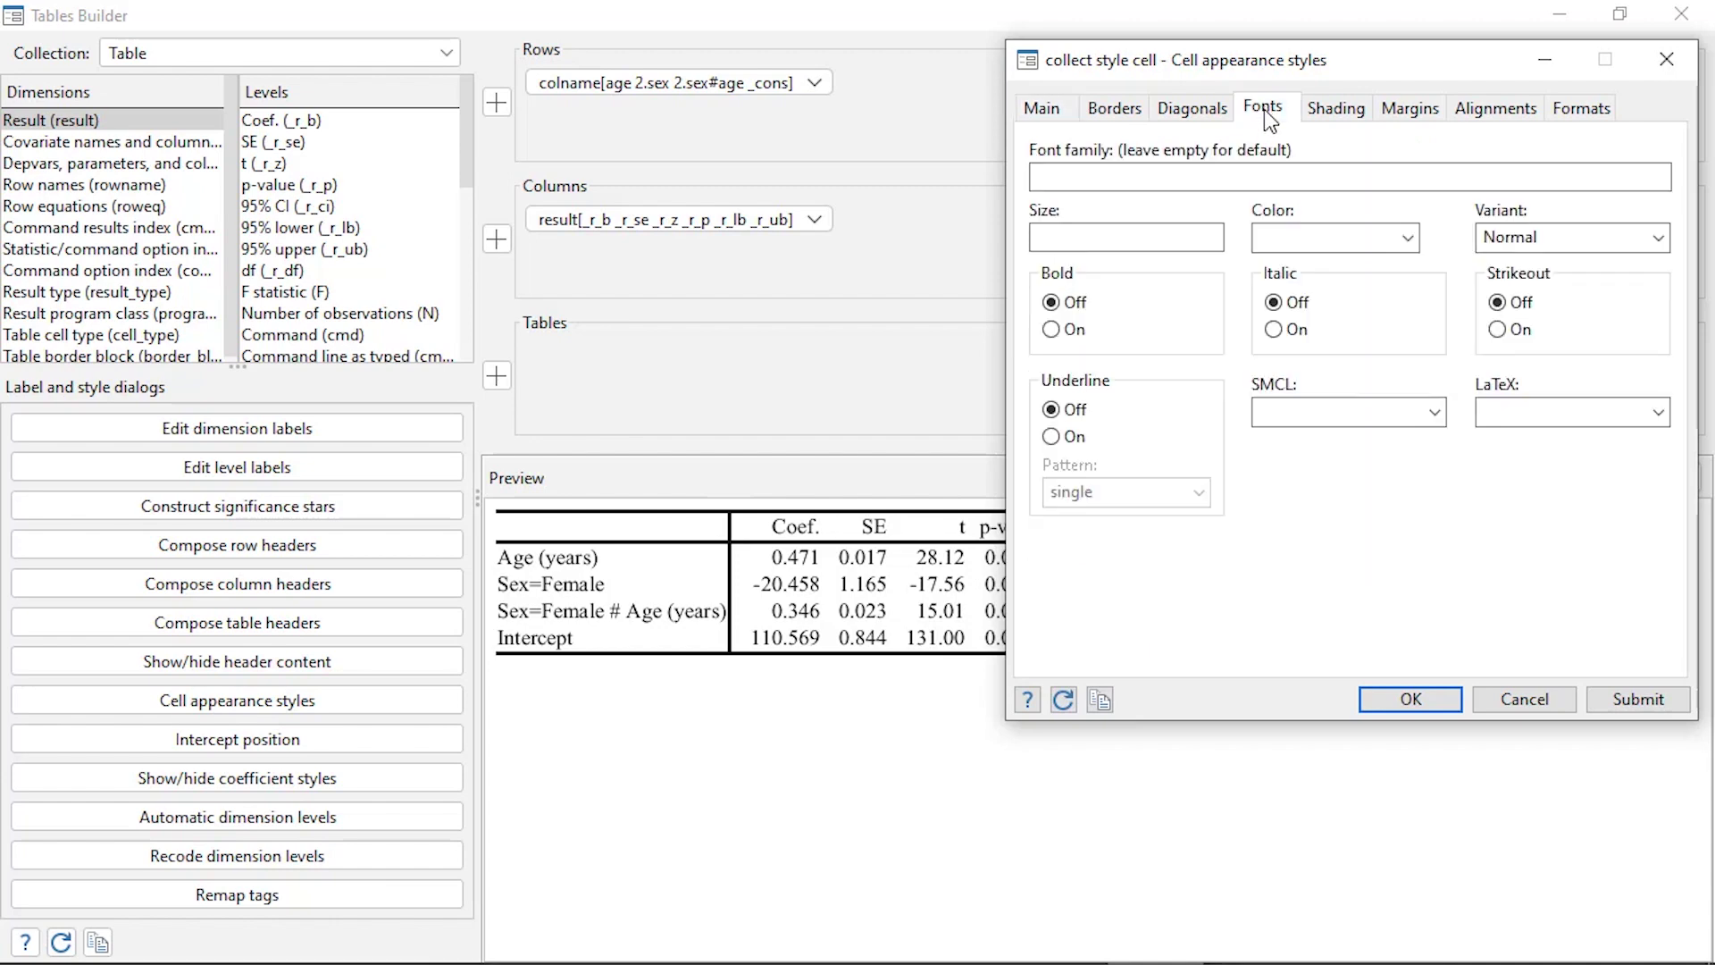
{"action": "left_click", "coordinate": [1233, 172]}
{"action": "type", "text": "arial"}
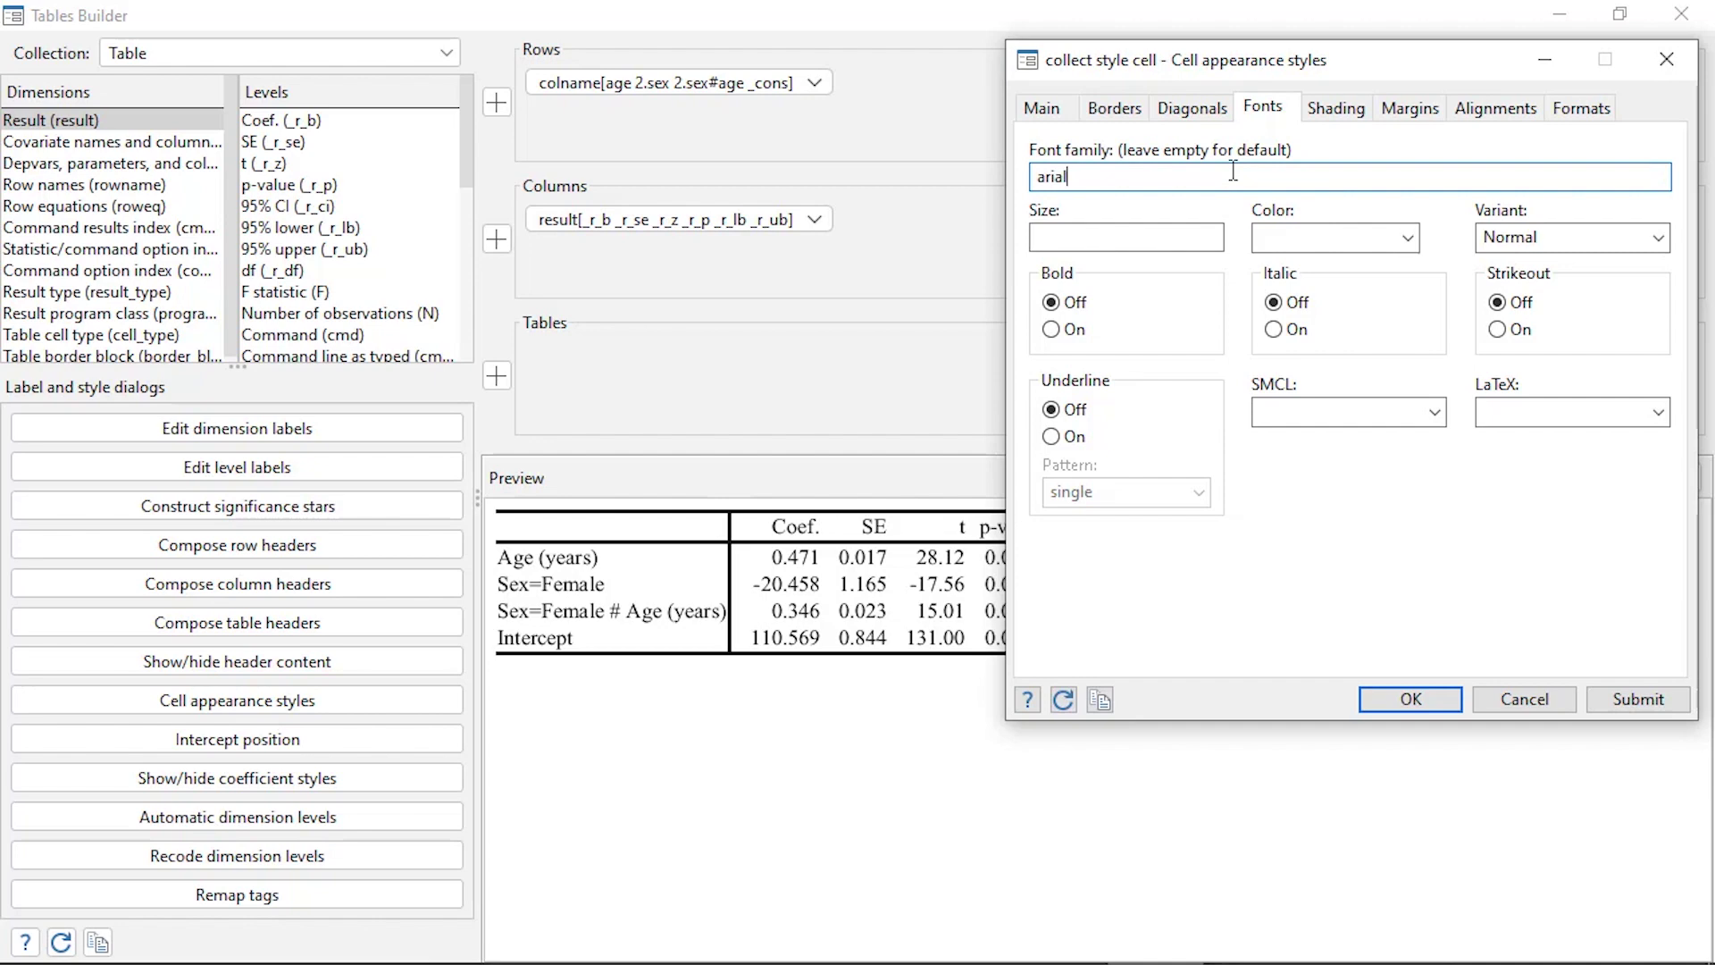
{"action": "left_click", "coordinate": [1616, 703]}
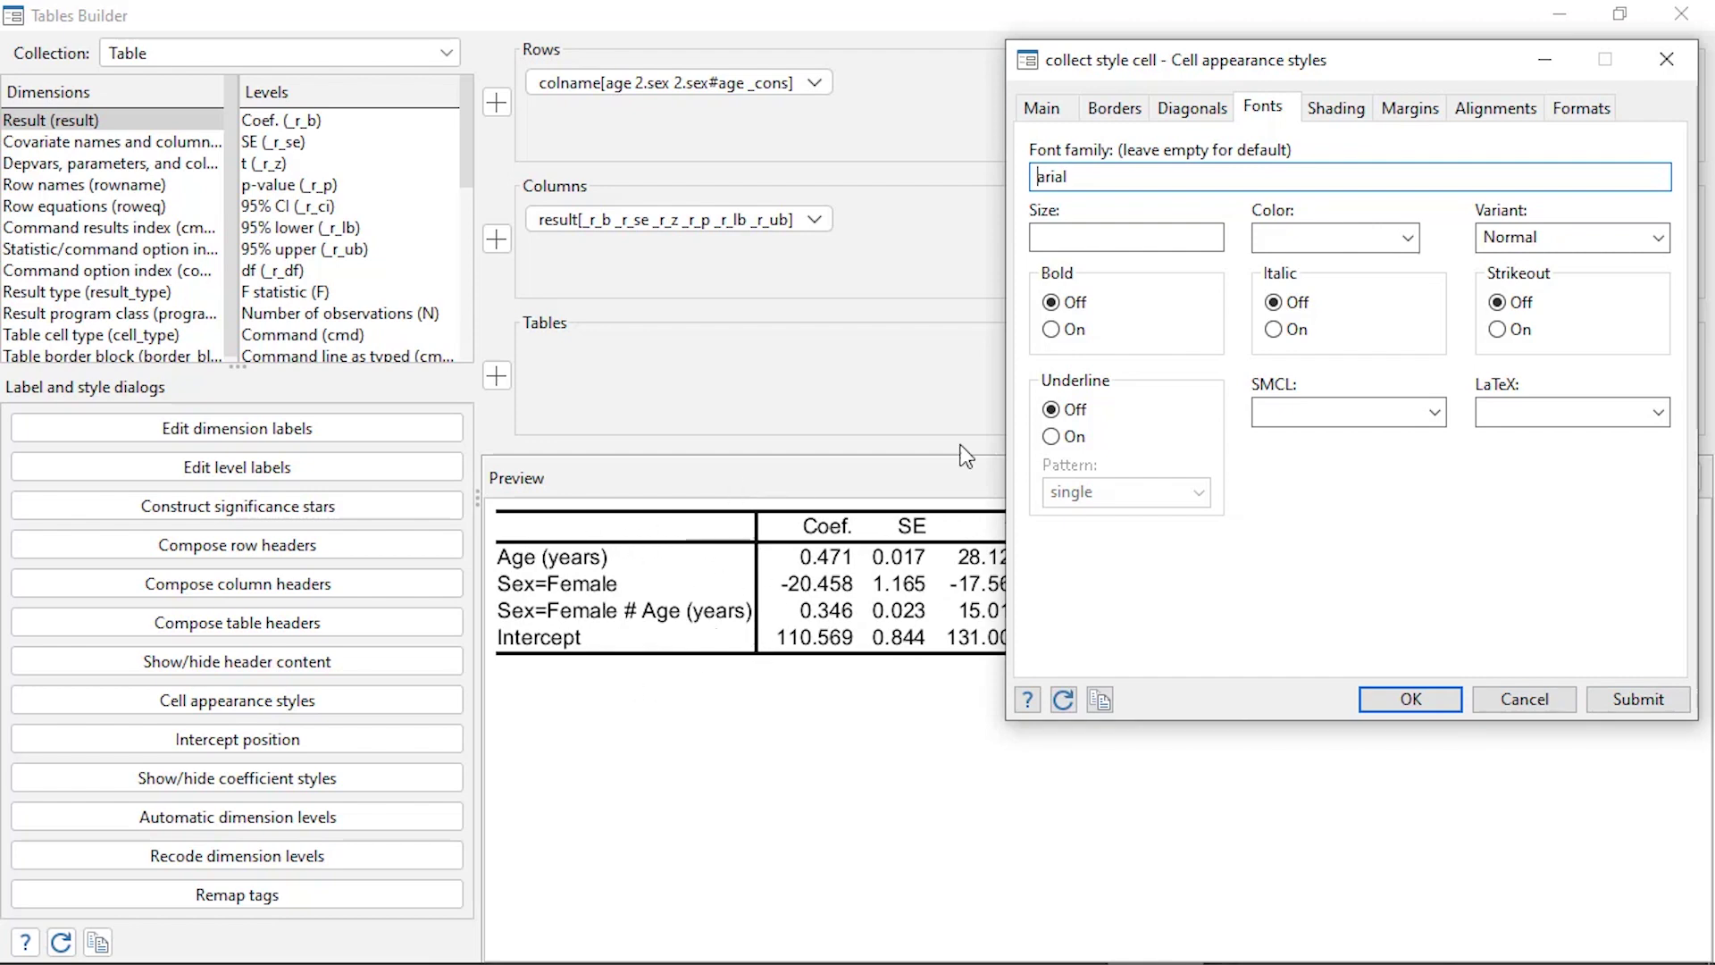
Step: Use a separate border style for each side, set the right border pattern to nil and apply it to all cells
{"action": "left_click", "coordinate": [1115, 109]}
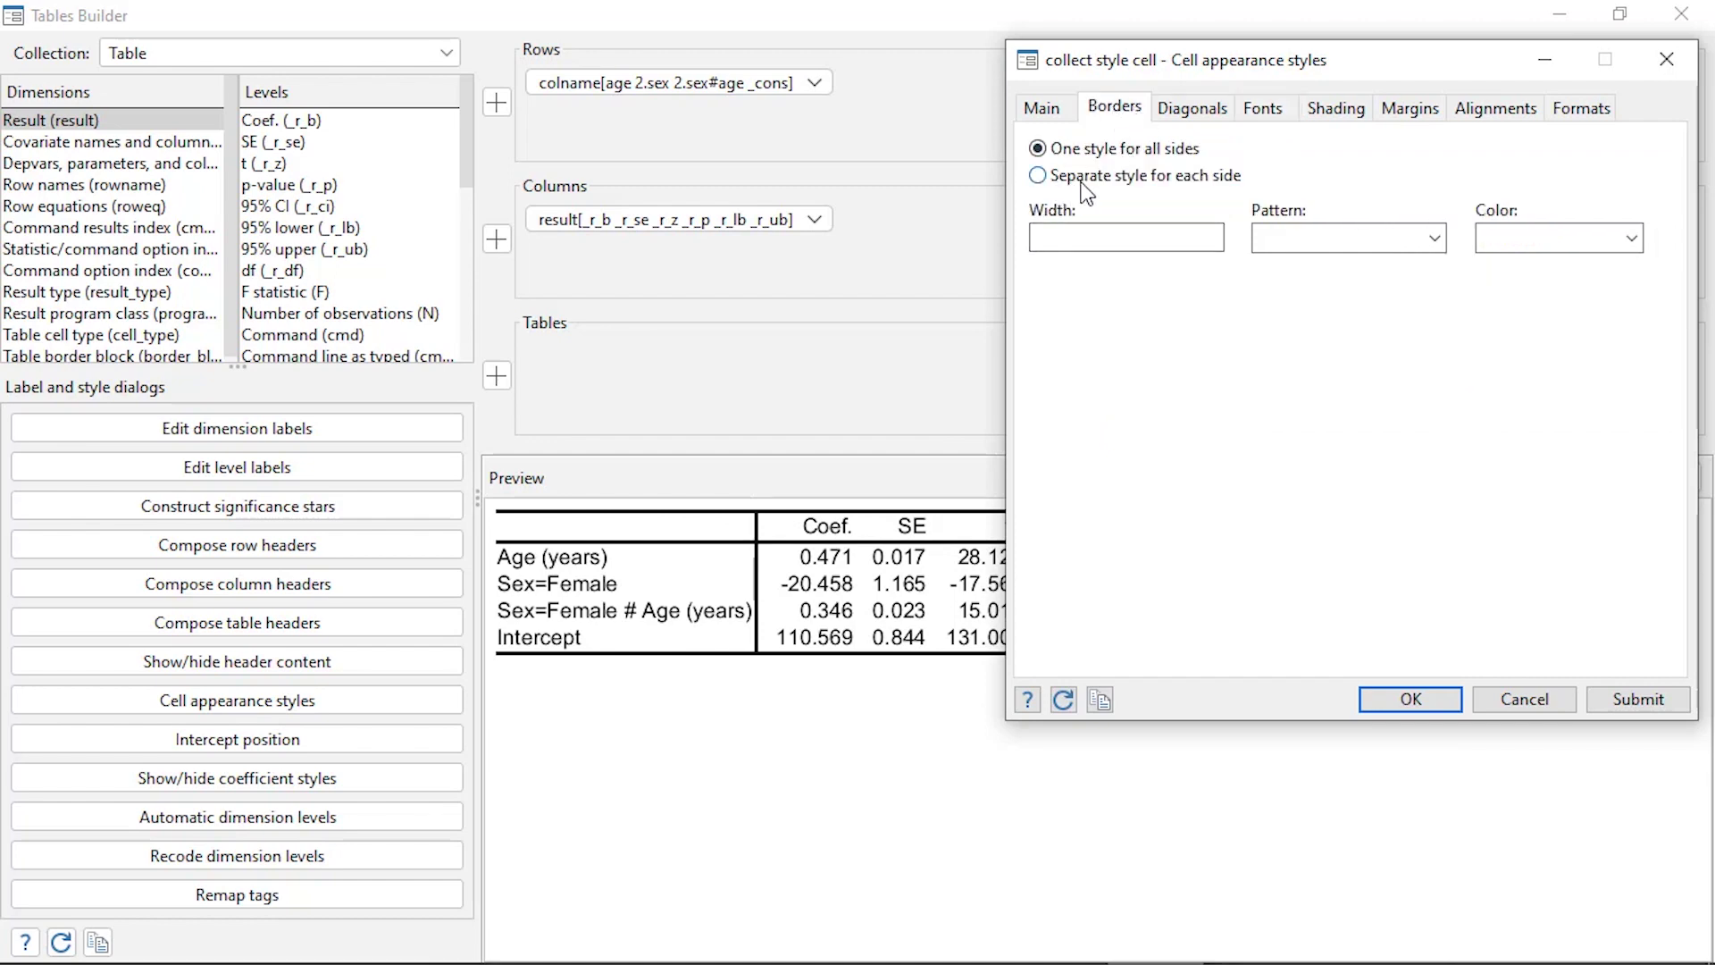
{"action": "left_click", "coordinate": [1037, 176]}
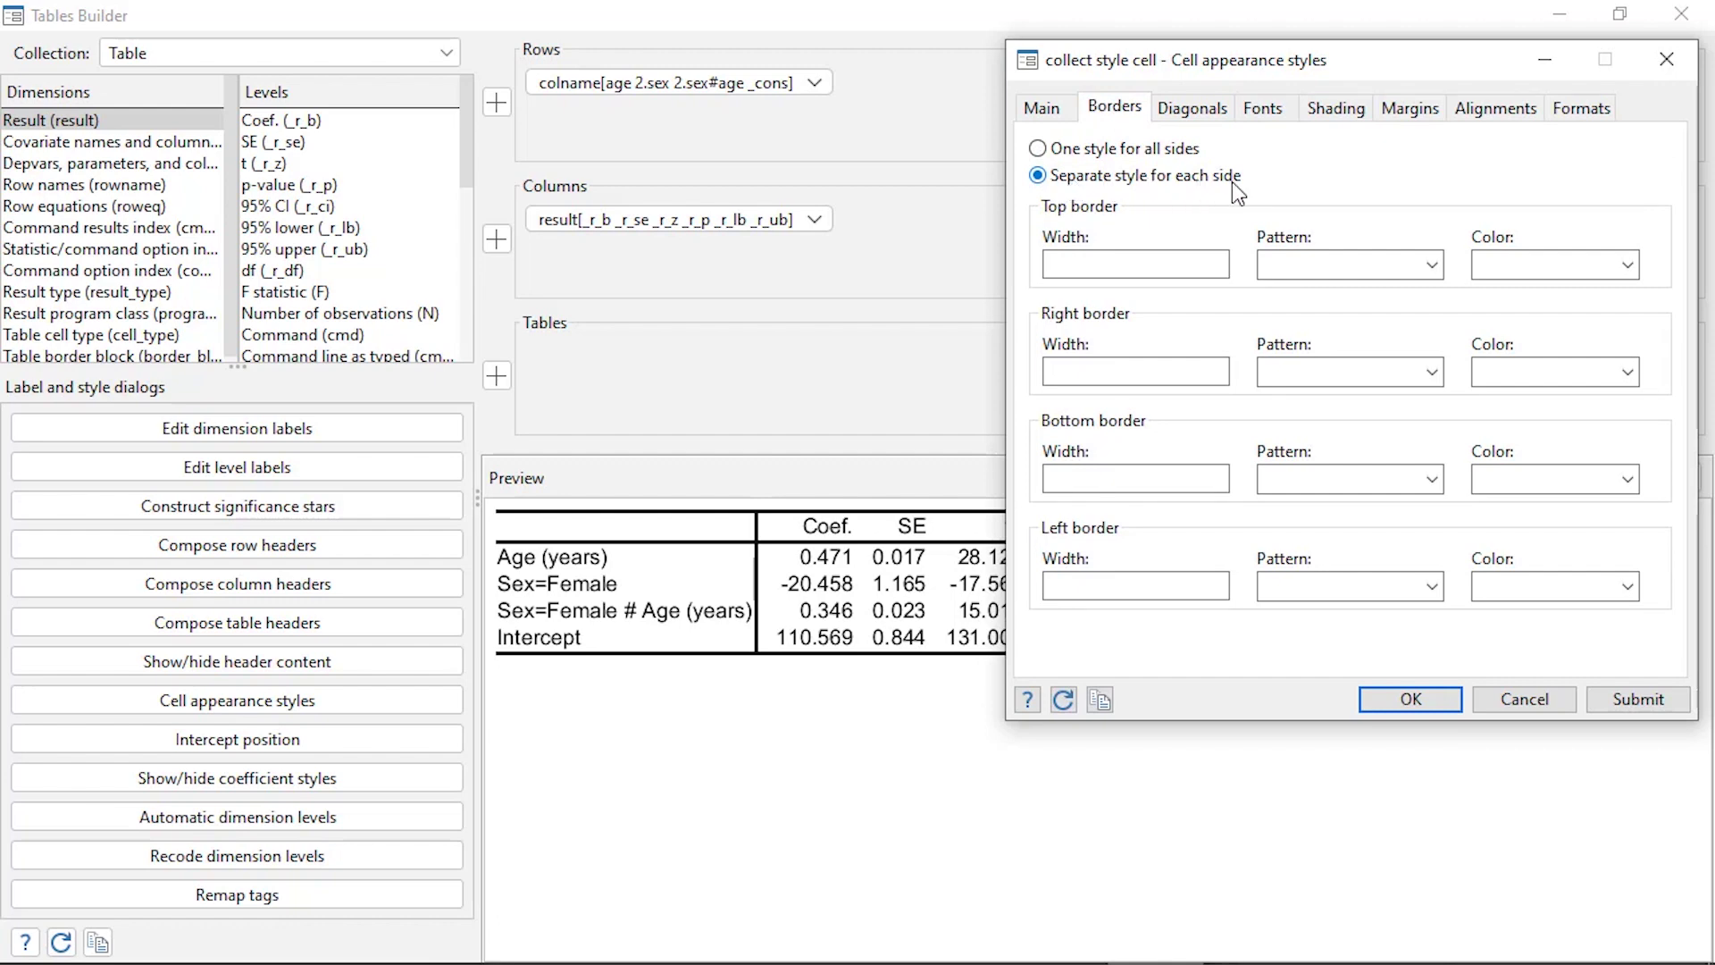
{"action": "left_click", "coordinate": [1429, 370]}
{"action": "left_click", "coordinate": [1317, 14]}
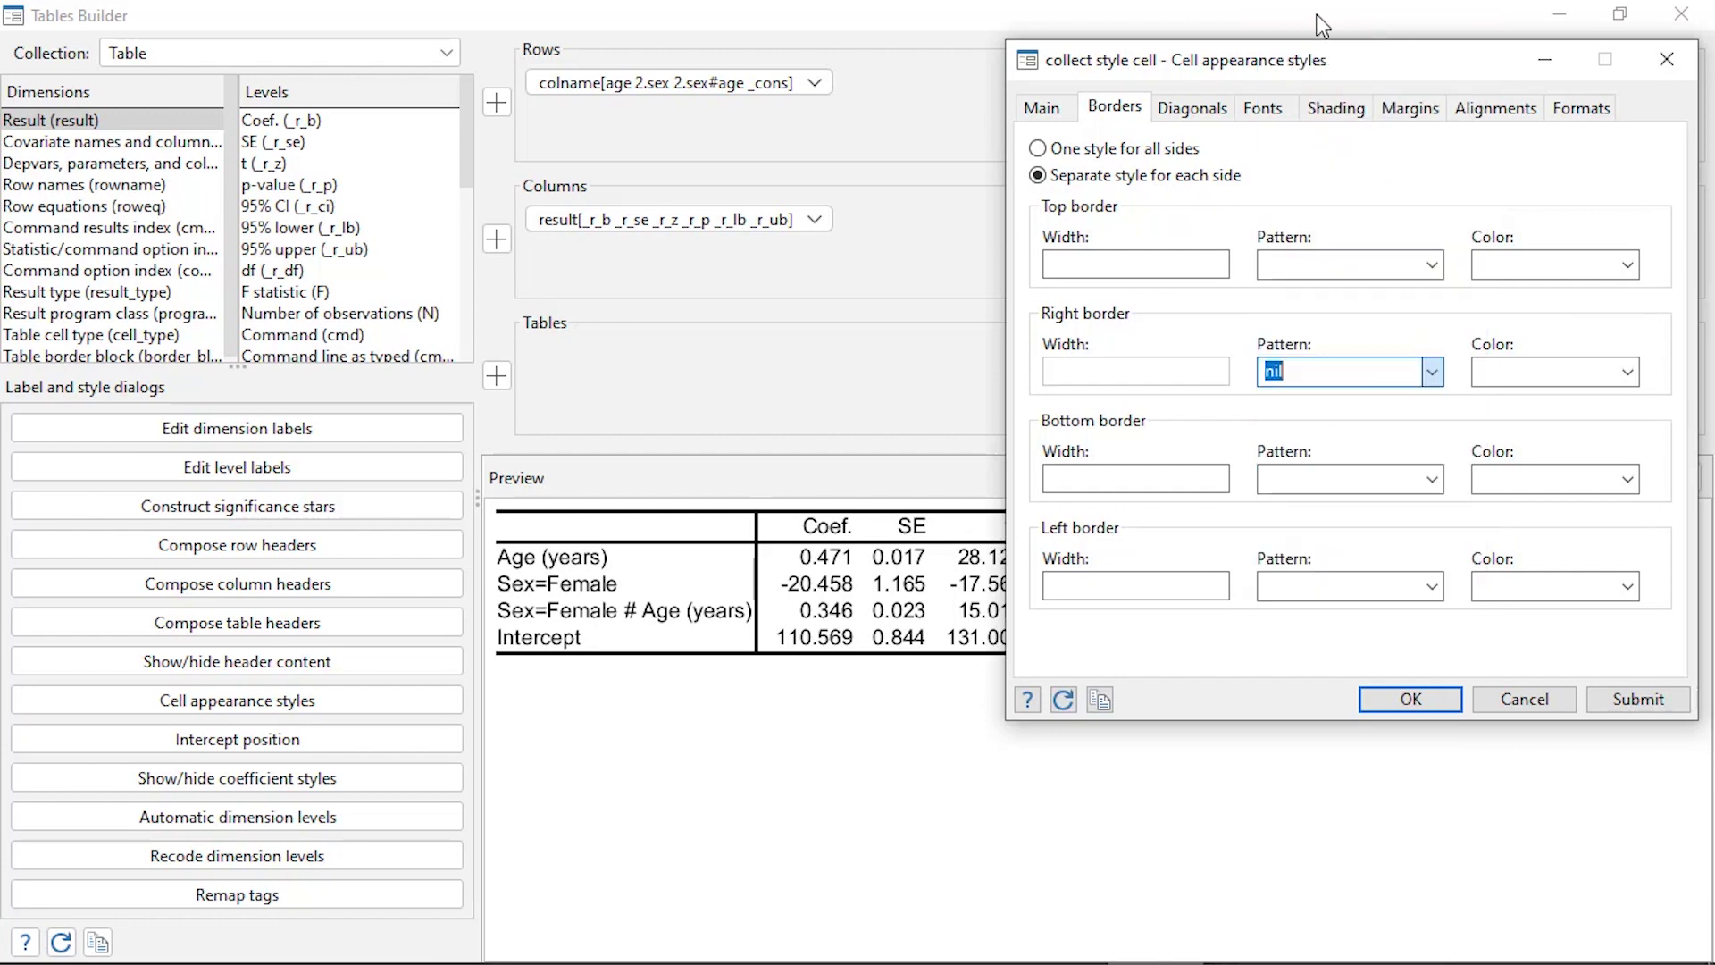
{"action": "left_click", "coordinate": [1616, 700]}
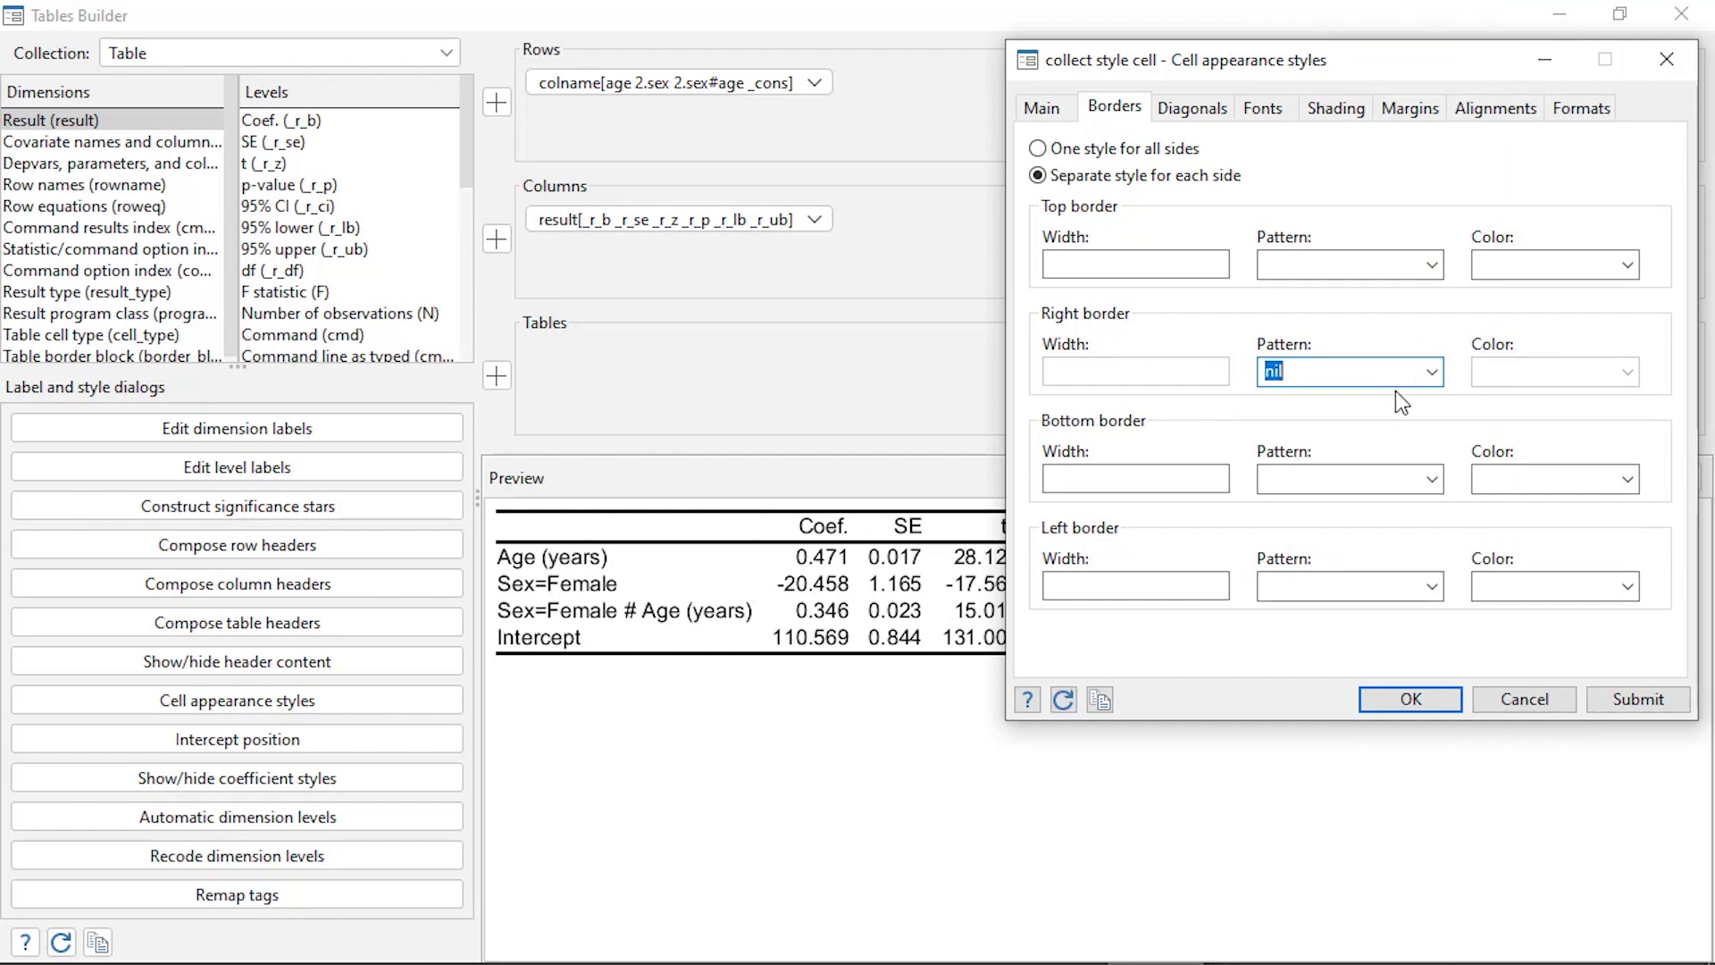
Step: Use a separate margin style for each side of the cells, with top width 5 and right width 15
{"action": "left_click", "coordinate": [1403, 111]}
{"action": "left_click_drag", "start_coordinate": [1334, 67], "coordinate": [1285, 102]}
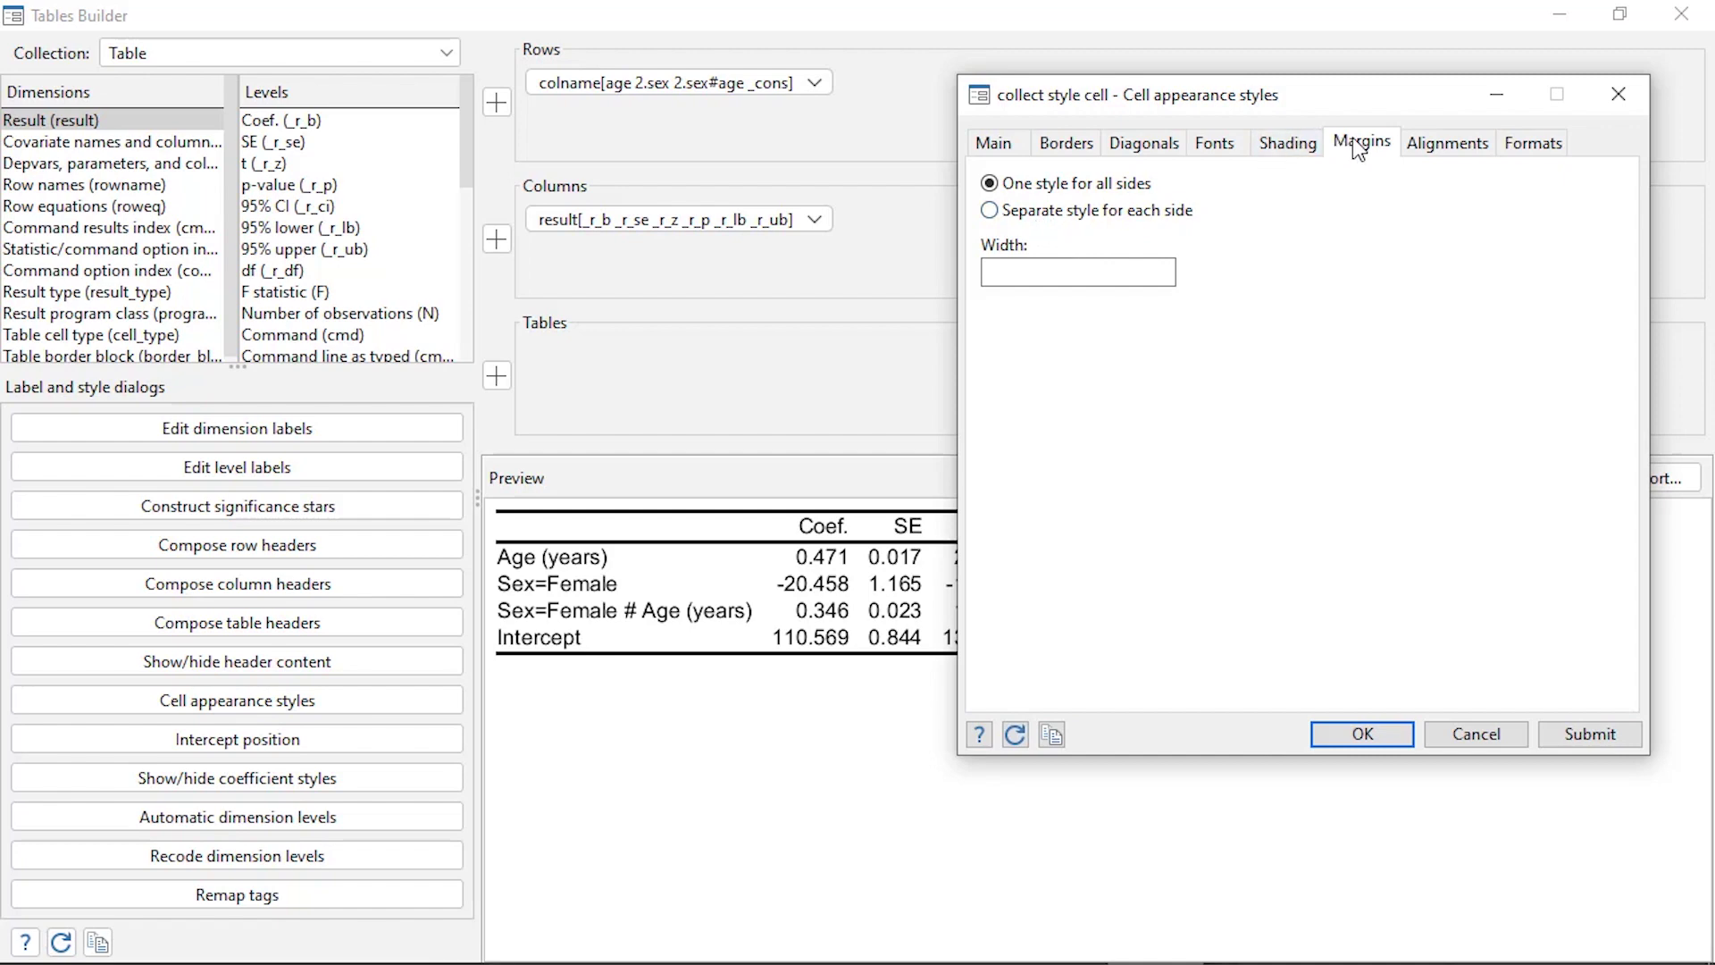
{"action": "left_click", "coordinate": [991, 212]}
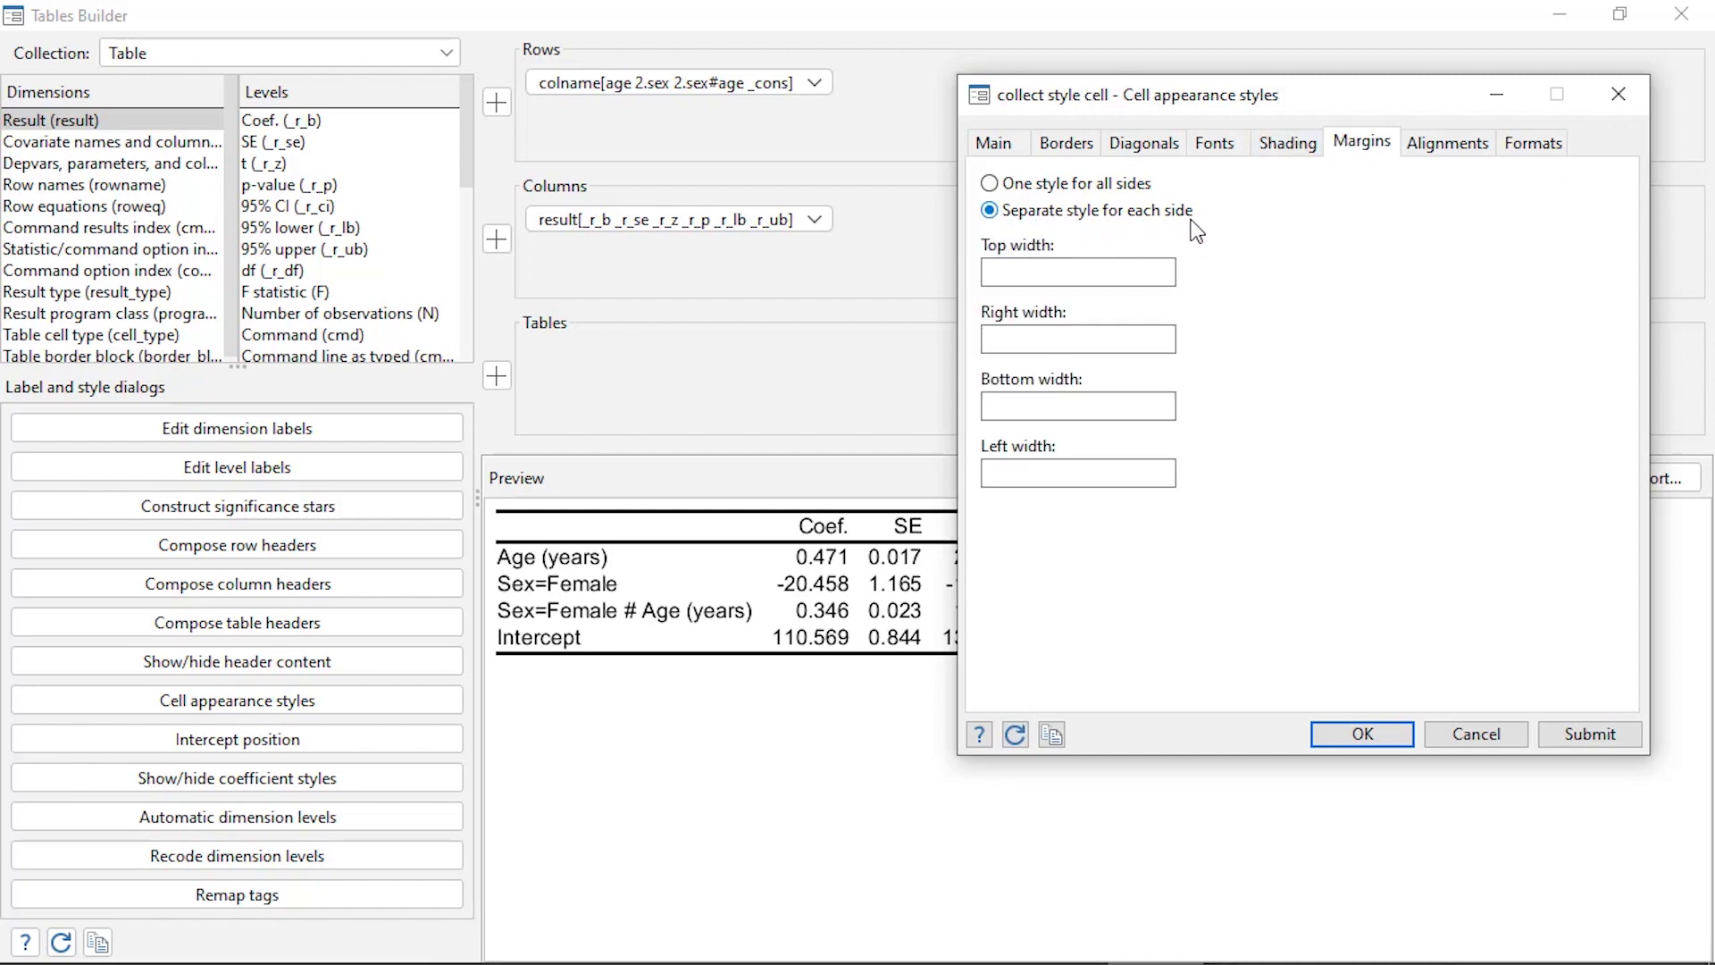
{"action": "left_click_drag", "start_coordinate": [1153, 95], "coordinate": [1206, 71]}
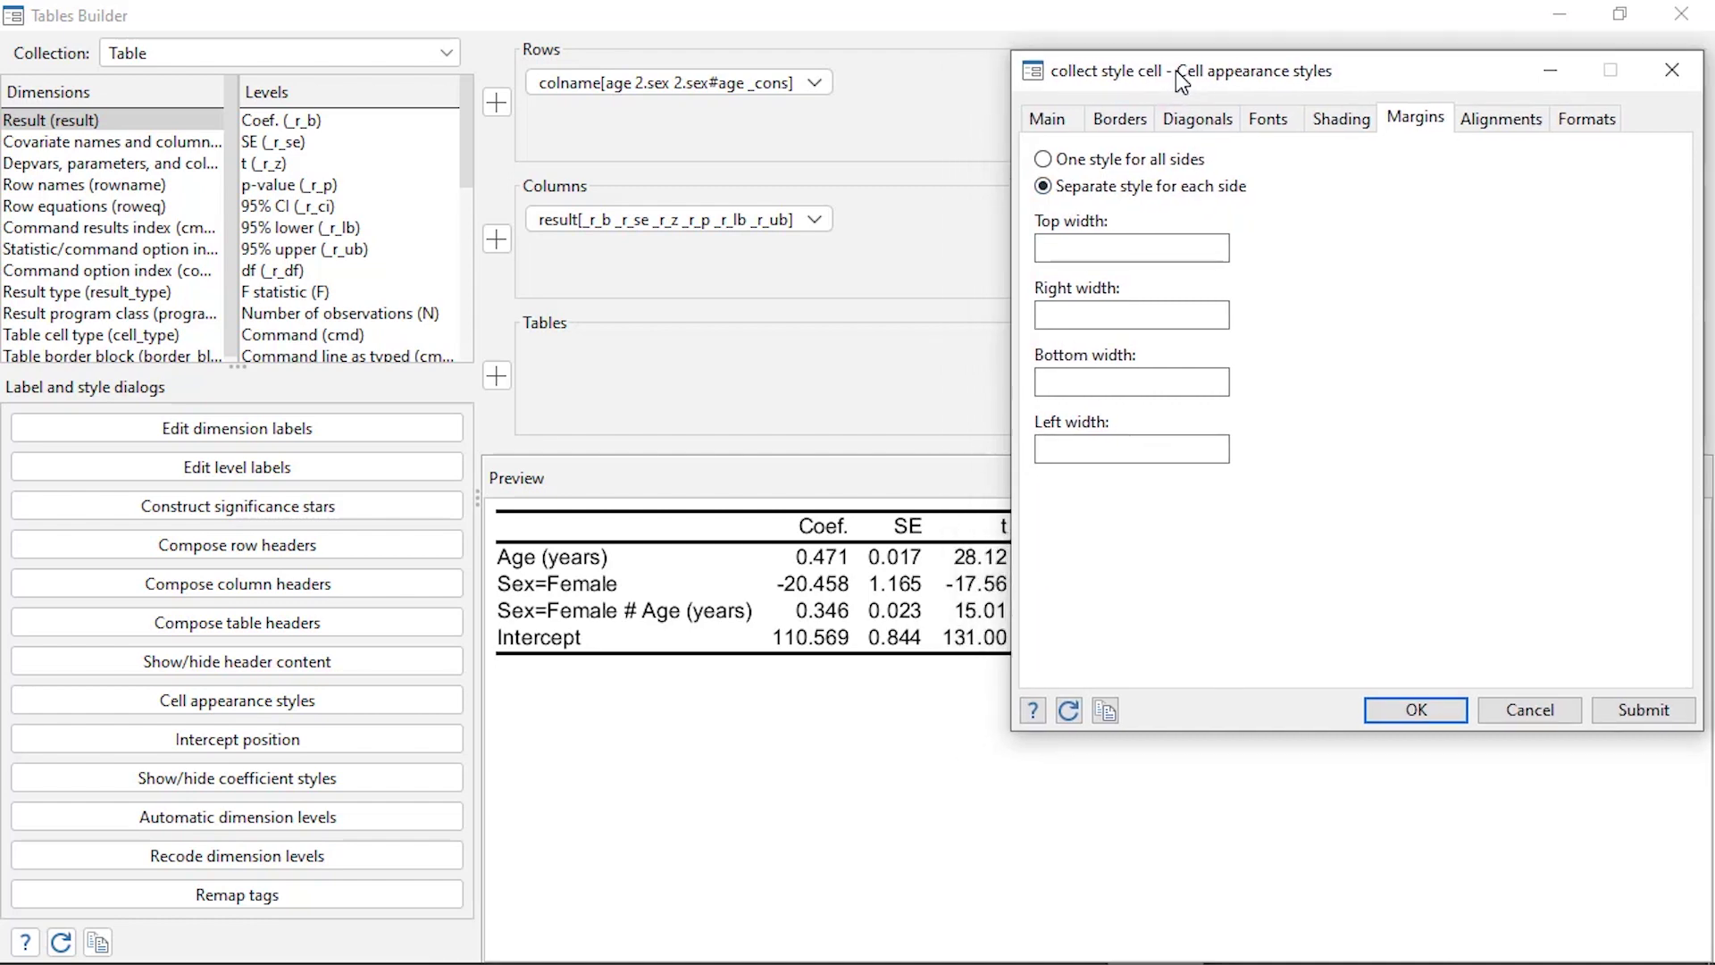
{"action": "left_click", "coordinate": [1147, 248]}
{"action": "type", "text": "5"}
{"action": "key", "text": "Tab"}
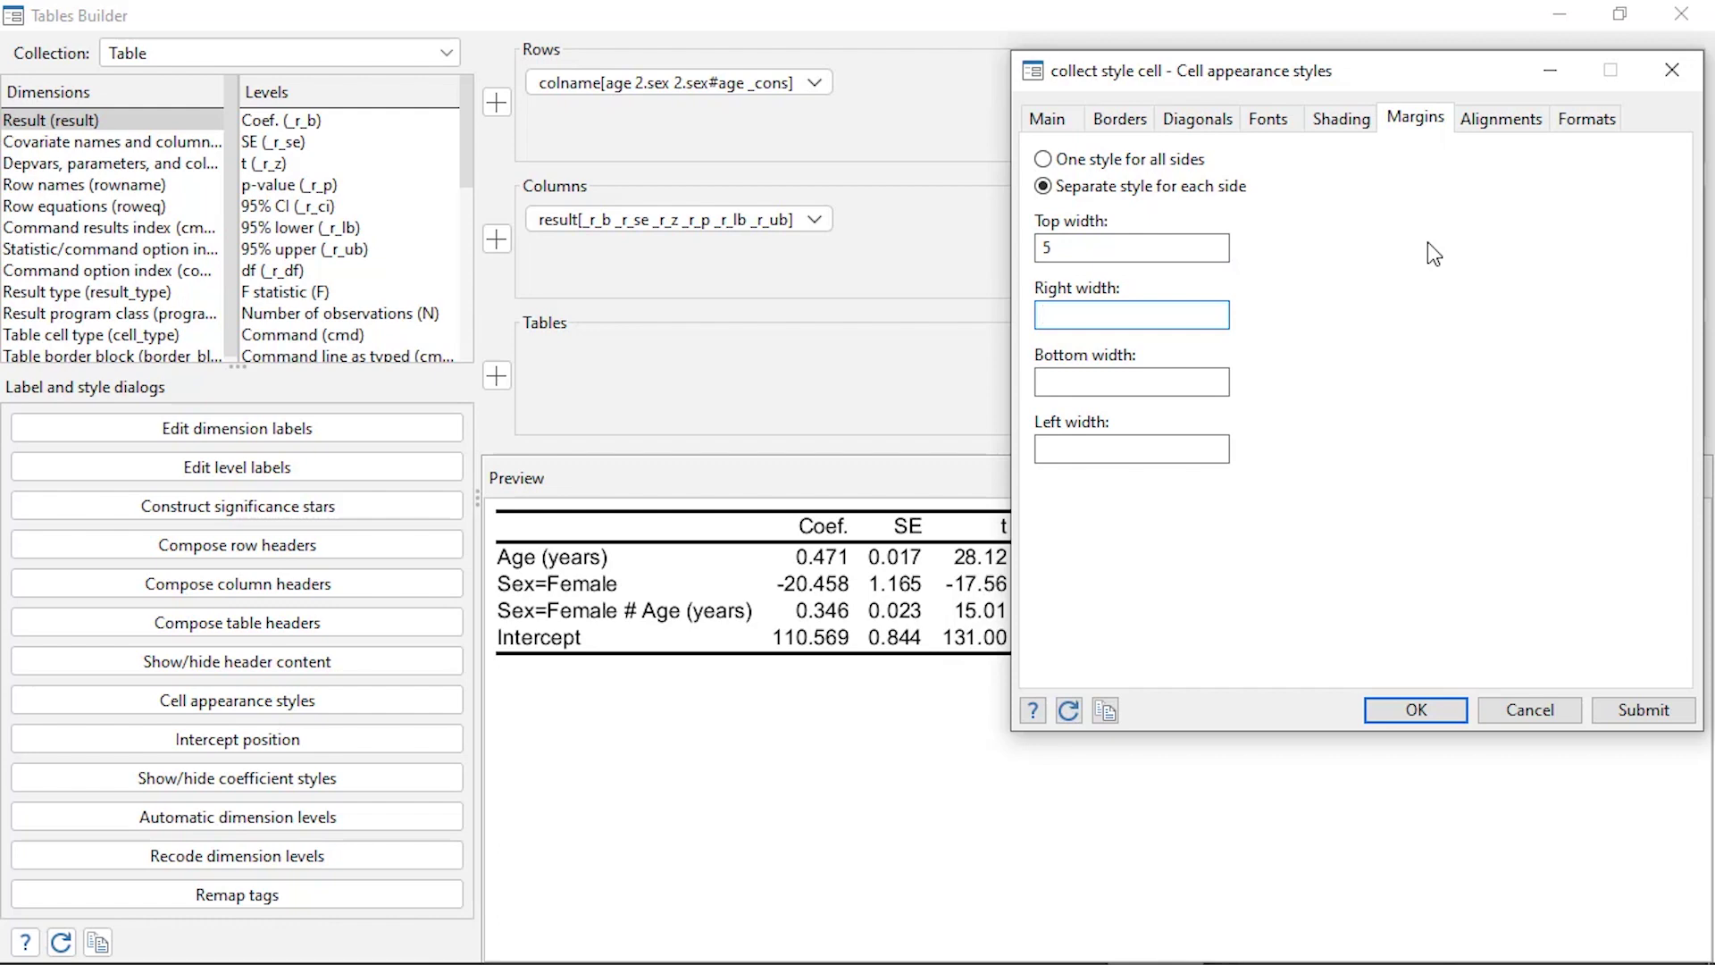
{"action": "type", "text": "15"}
{"action": "key", "text": "Tab"}
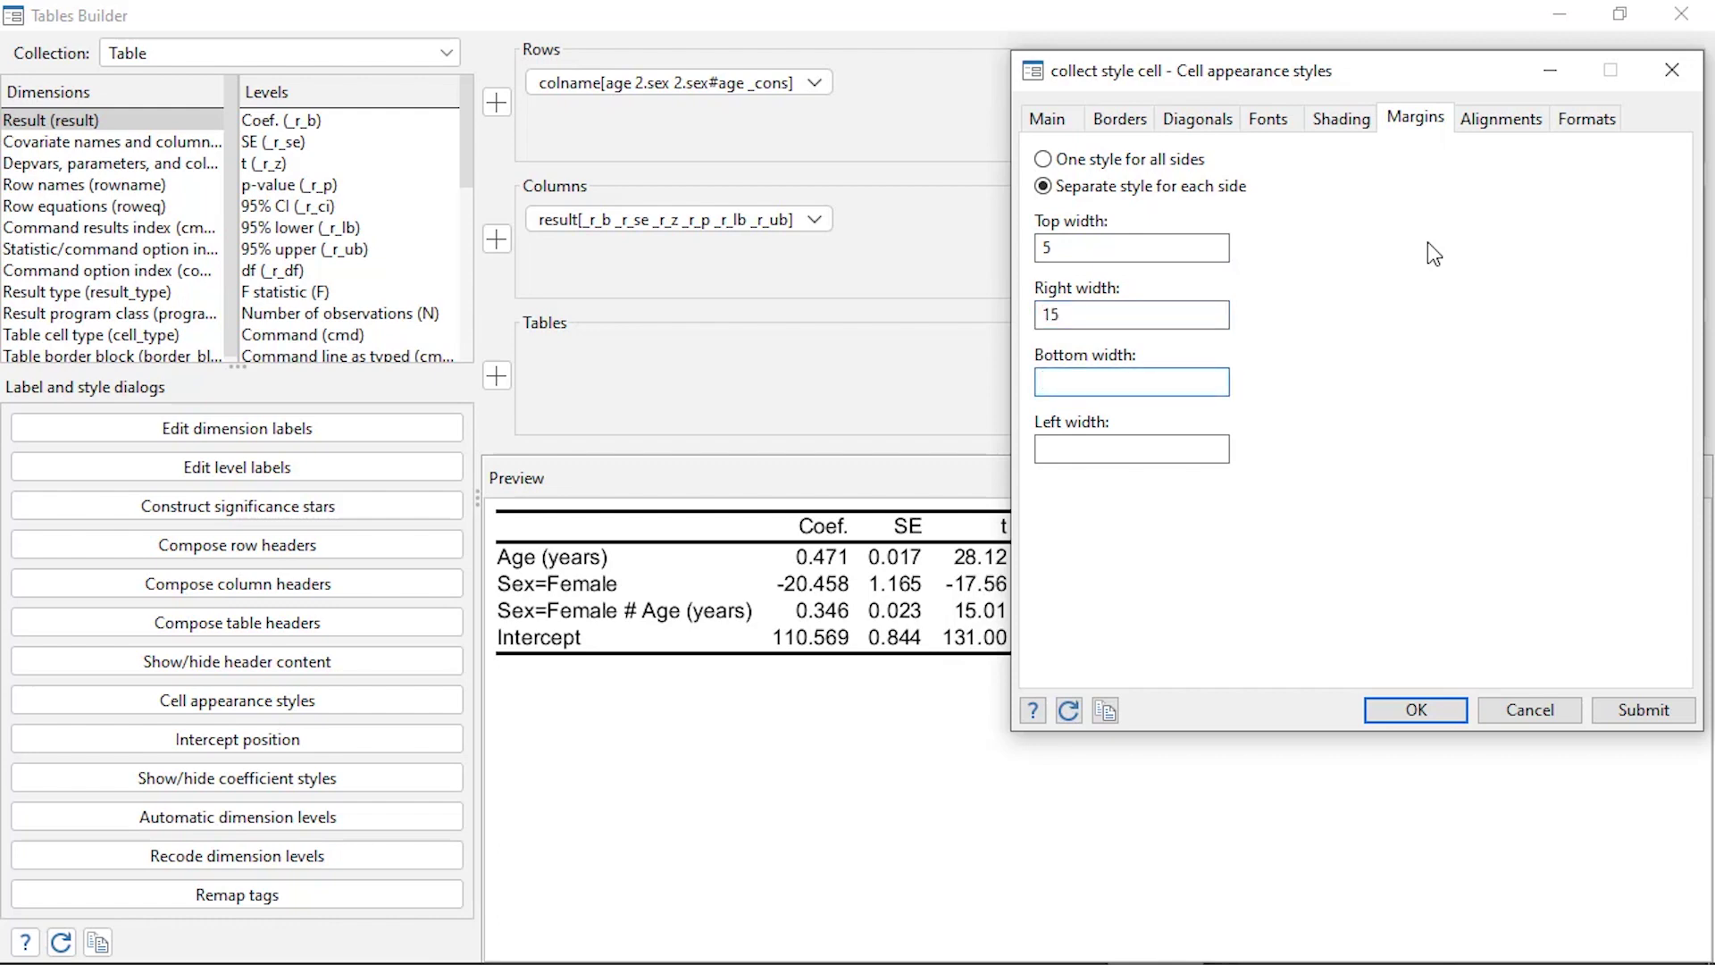
Step: Set the bottom margin width to 5 and the left to 15, apply the margins to all cells and close the cell styles
{"action": "type", "text": "5"}
{"action": "key", "text": "Tab"}
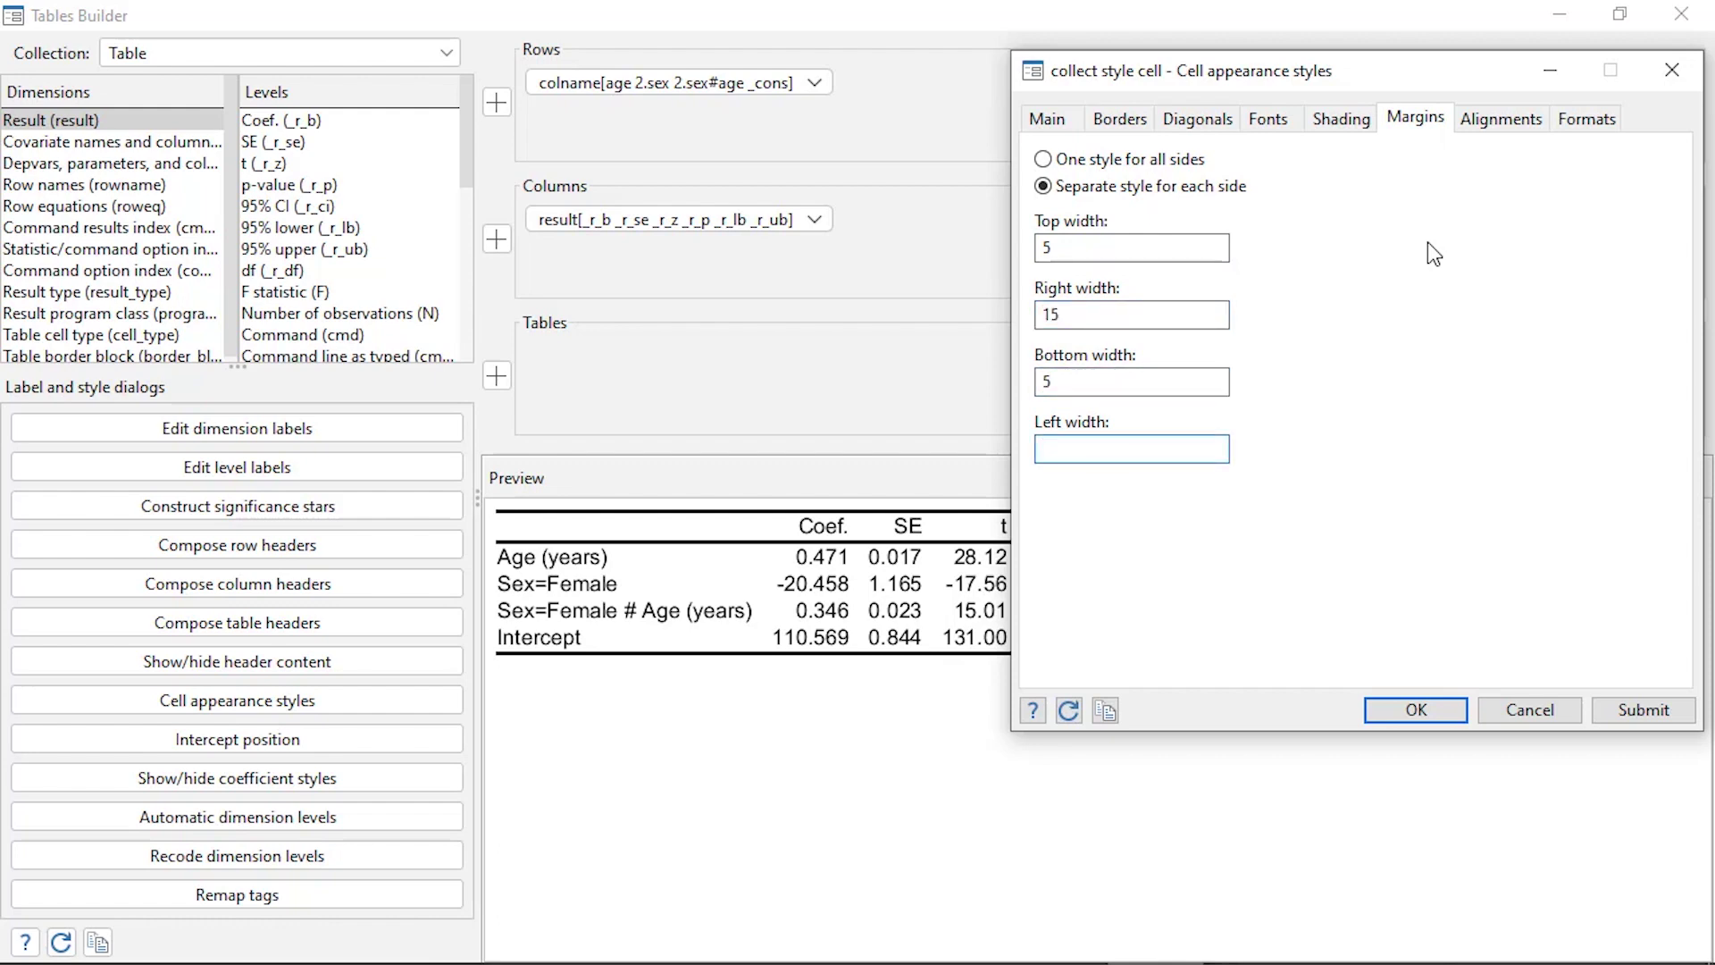
{"action": "type", "text": "15"}
{"action": "left_click", "coordinate": [1631, 712]}
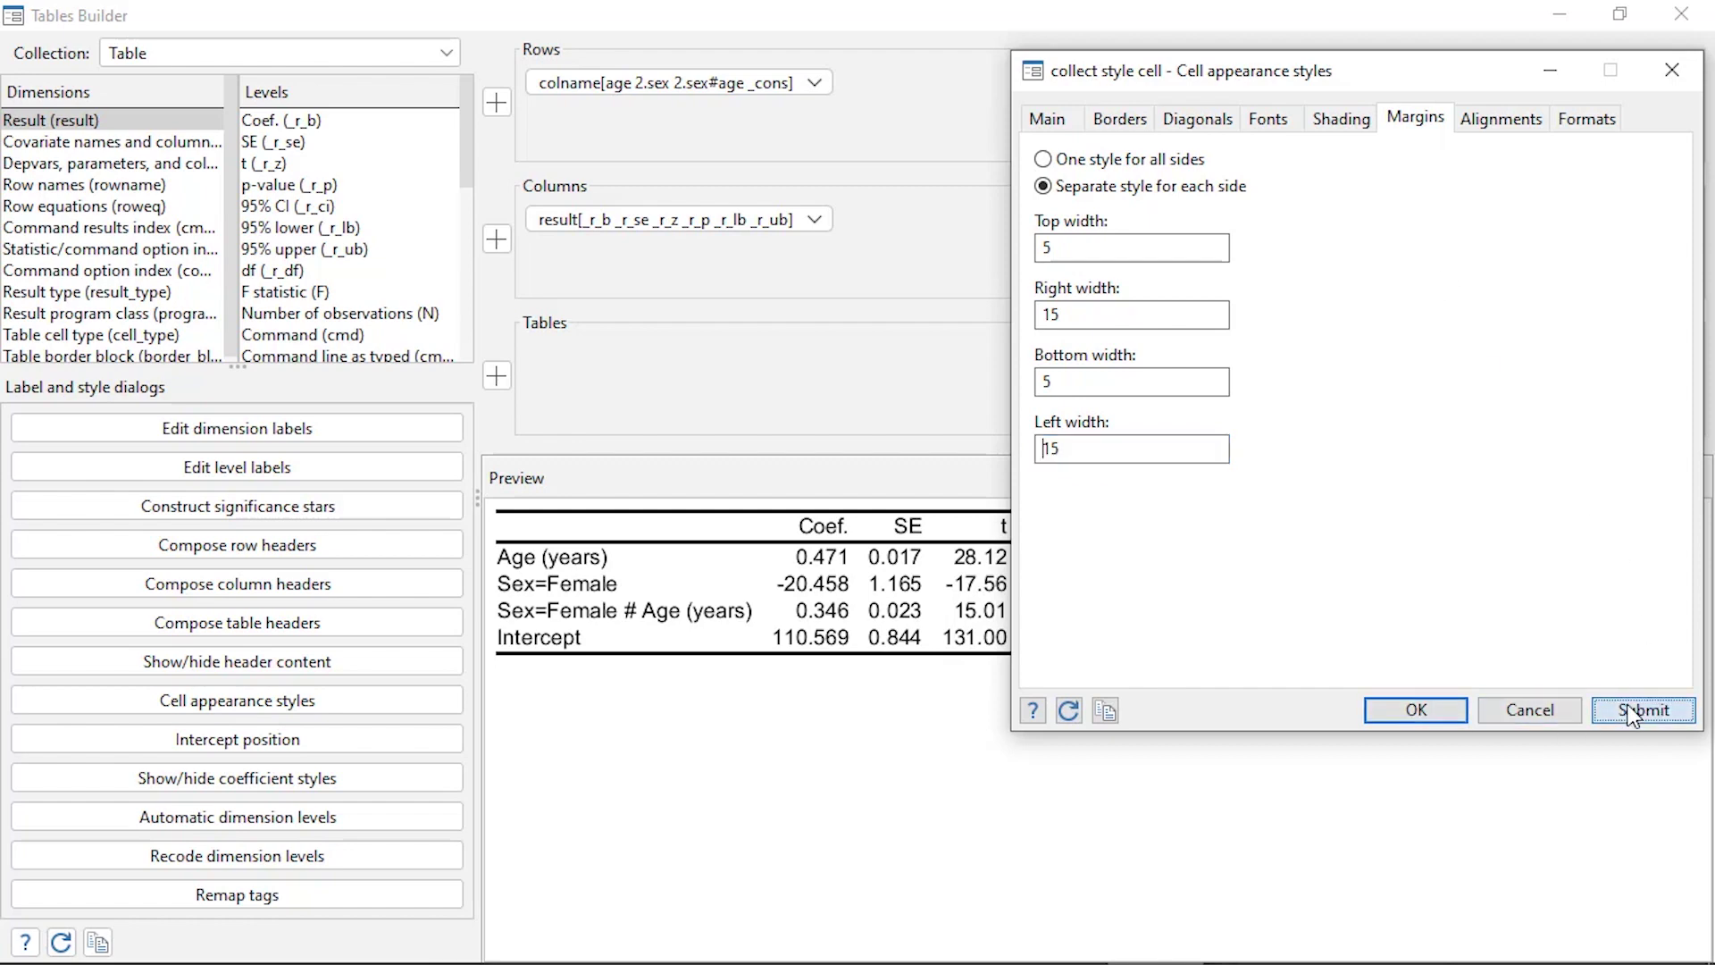
{"action": "left_click_drag", "start_coordinate": [1124, 73], "coordinate": [1508, 67]}
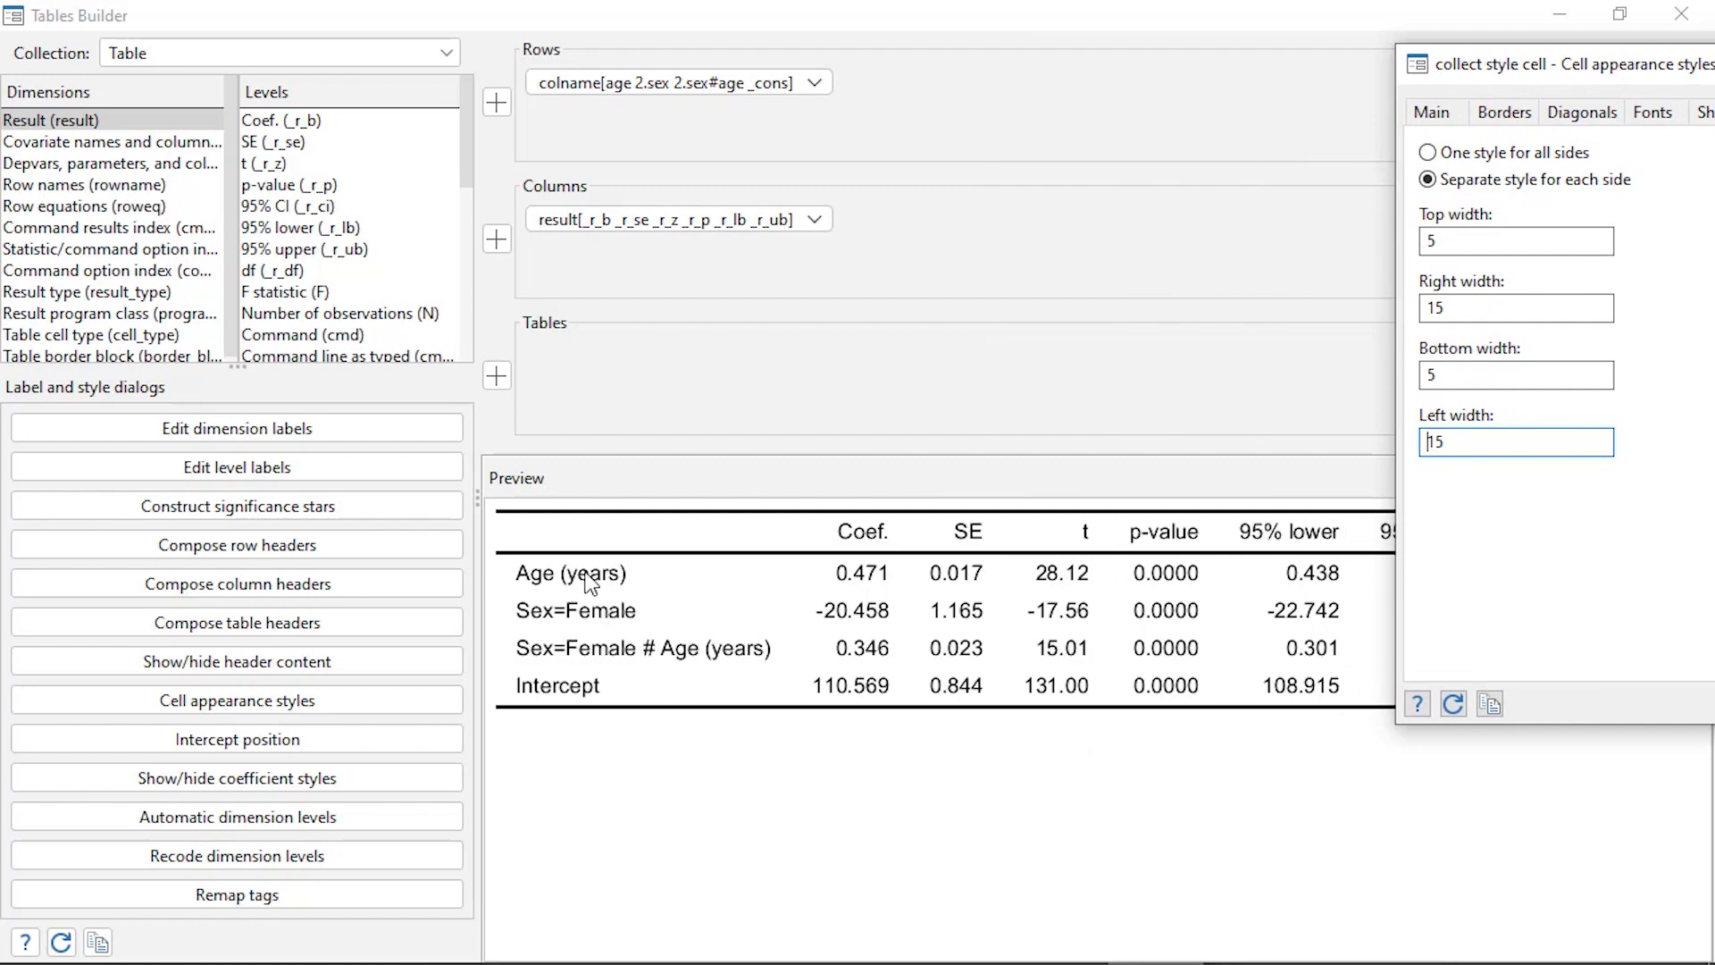
{"action": "left_click_drag", "start_coordinate": [1500, 67], "coordinate": [1075, 42]}
{"action": "left_click", "coordinate": [1329, 677]}
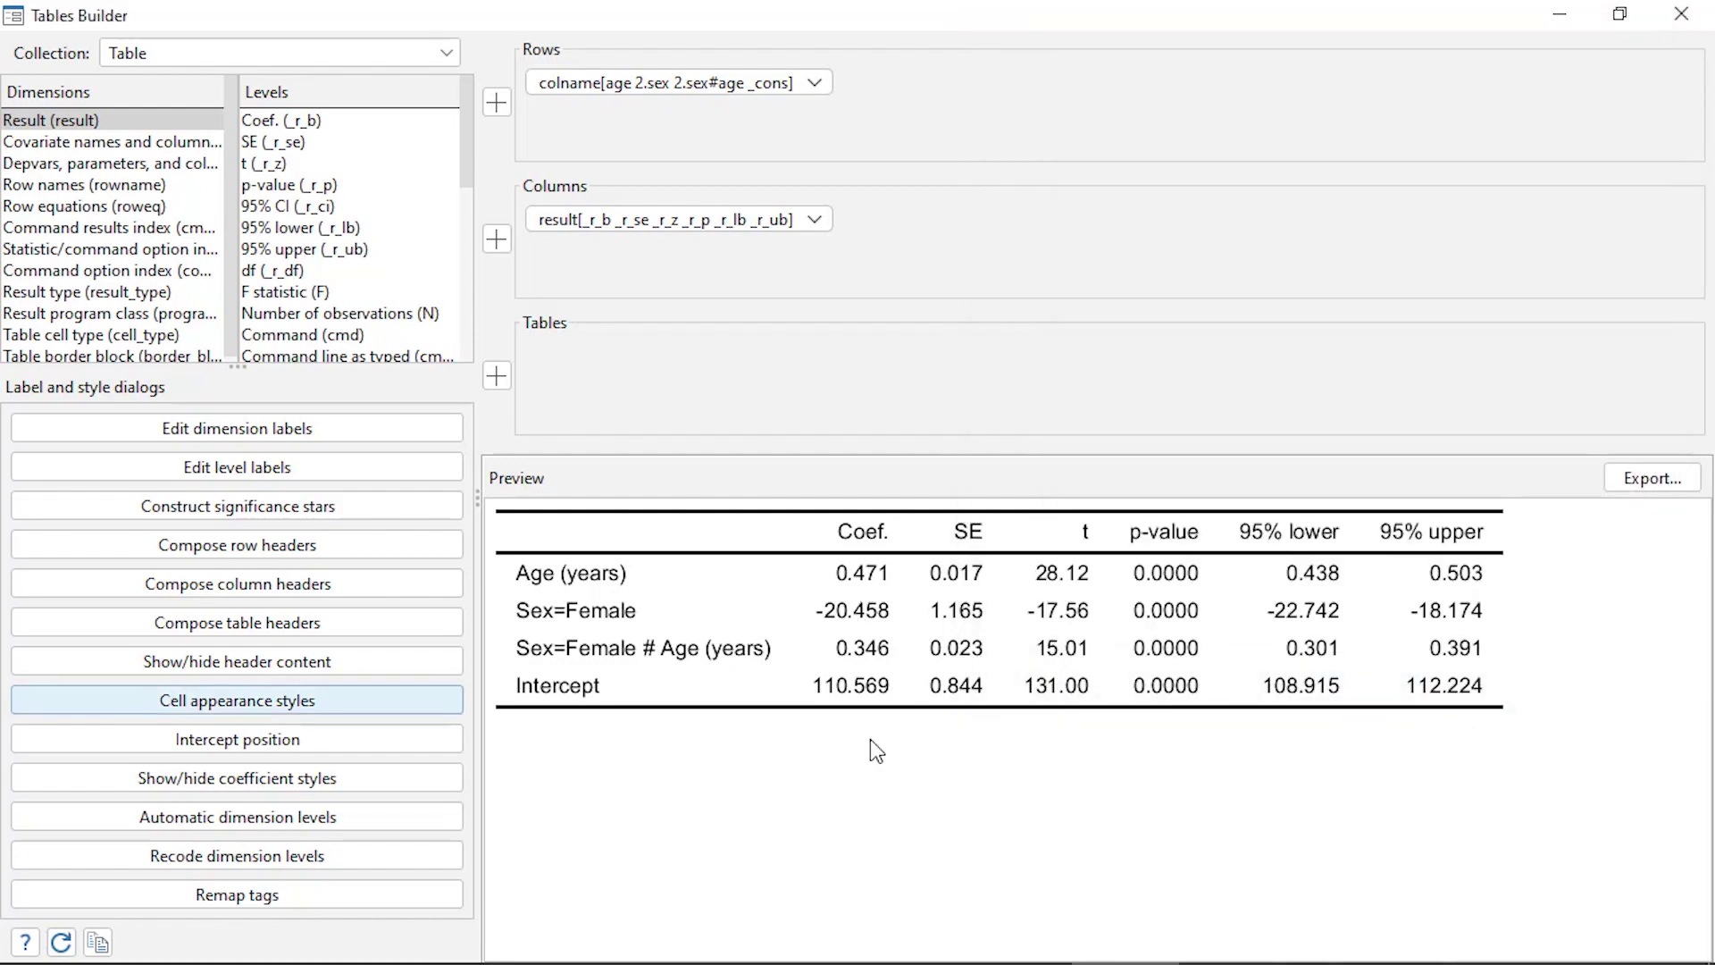
Step: Open the table export settings and keep Office open XML Files (*.docx) as the file type
{"action": "left_click", "coordinate": [1649, 479]}
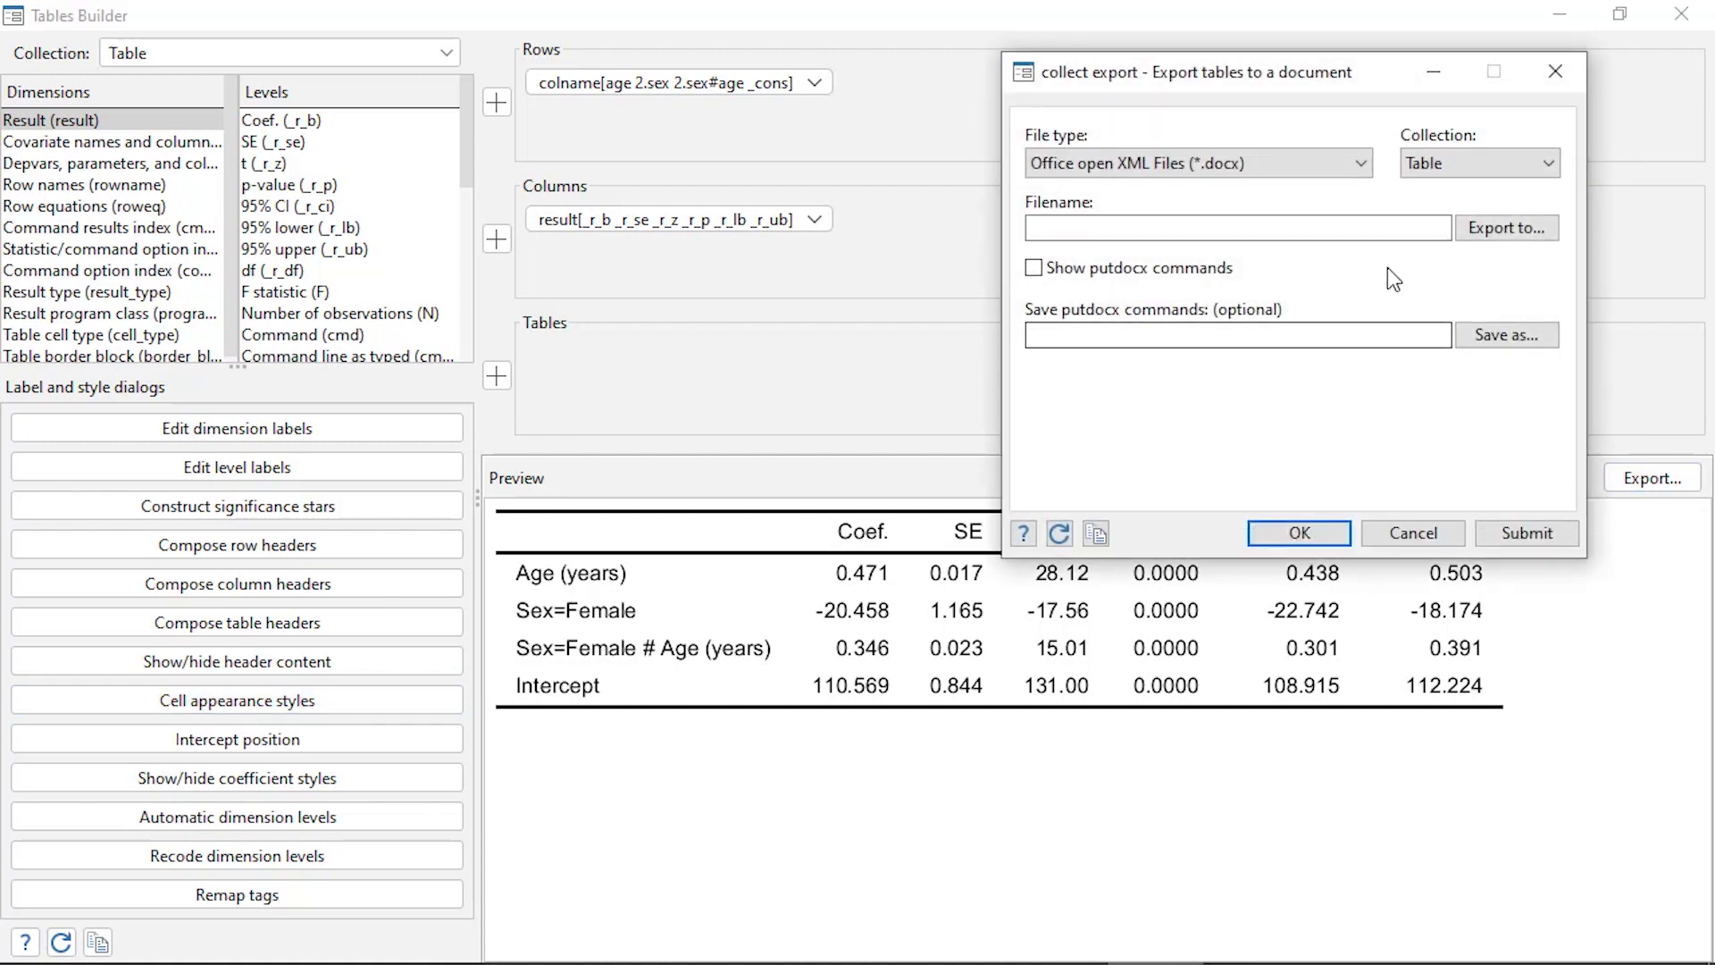
{"action": "left_click", "coordinate": [1358, 164]}
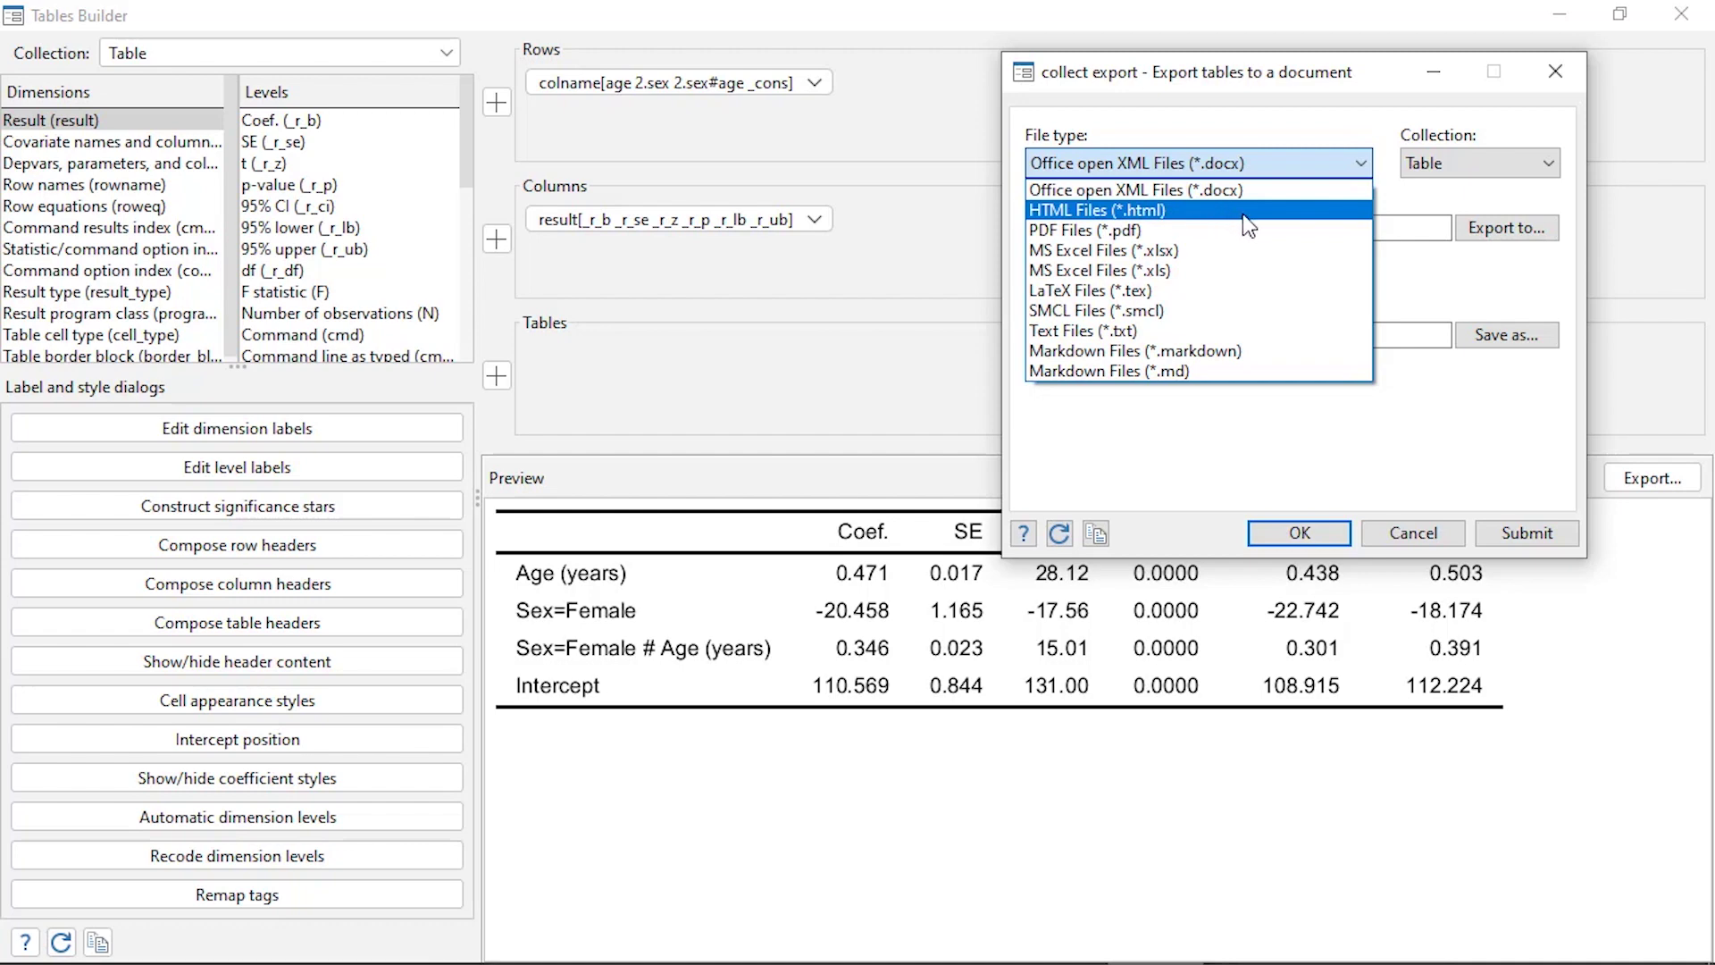
{"action": "left_click", "coordinate": [1358, 162]}
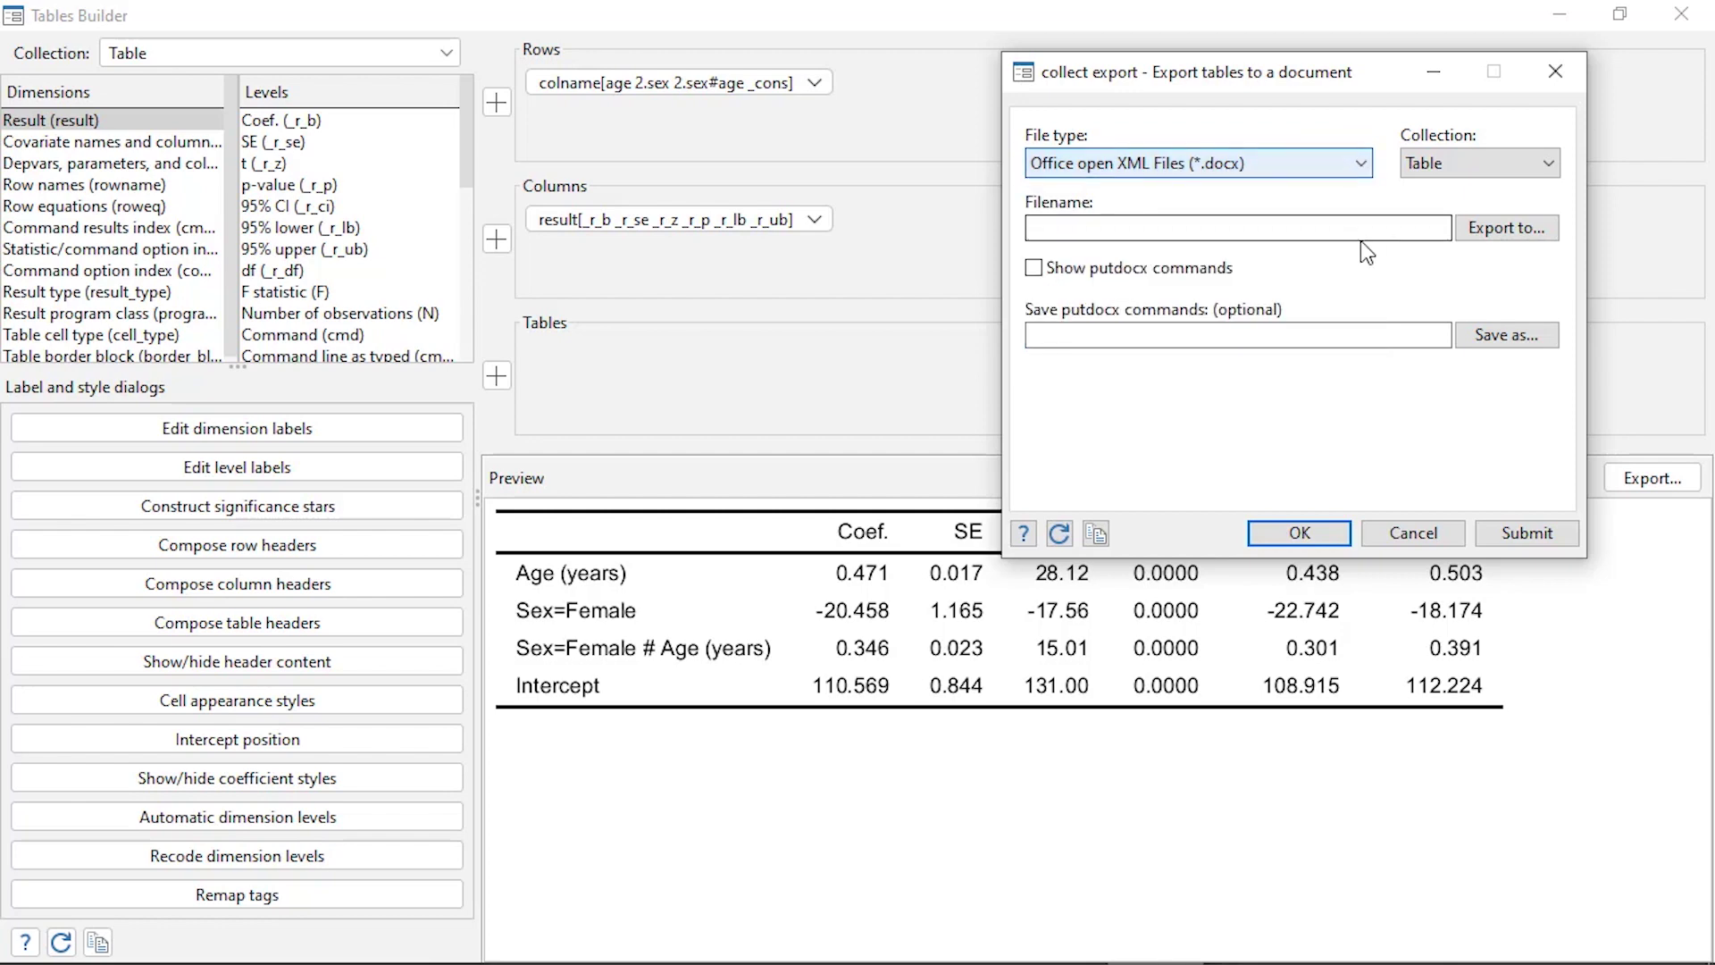